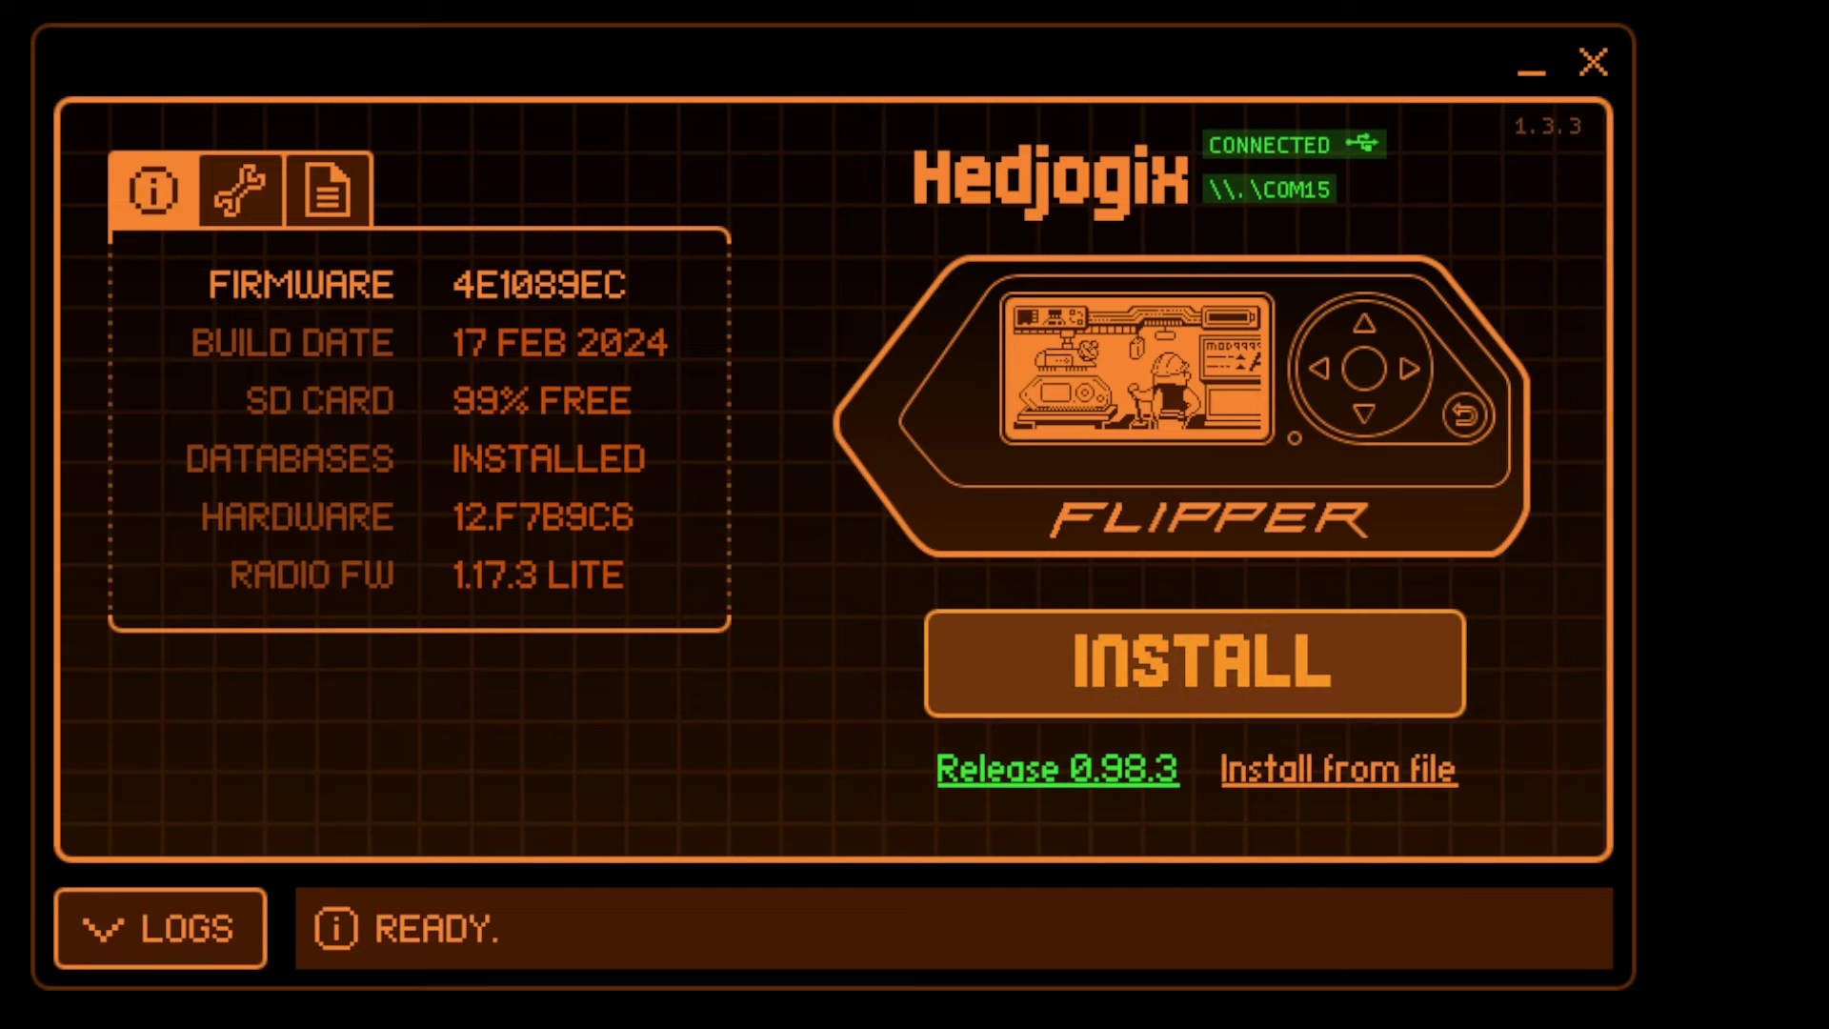
Step: Update the connected Flipper's firmware to Release 0.98.3
left_click(1198, 644)
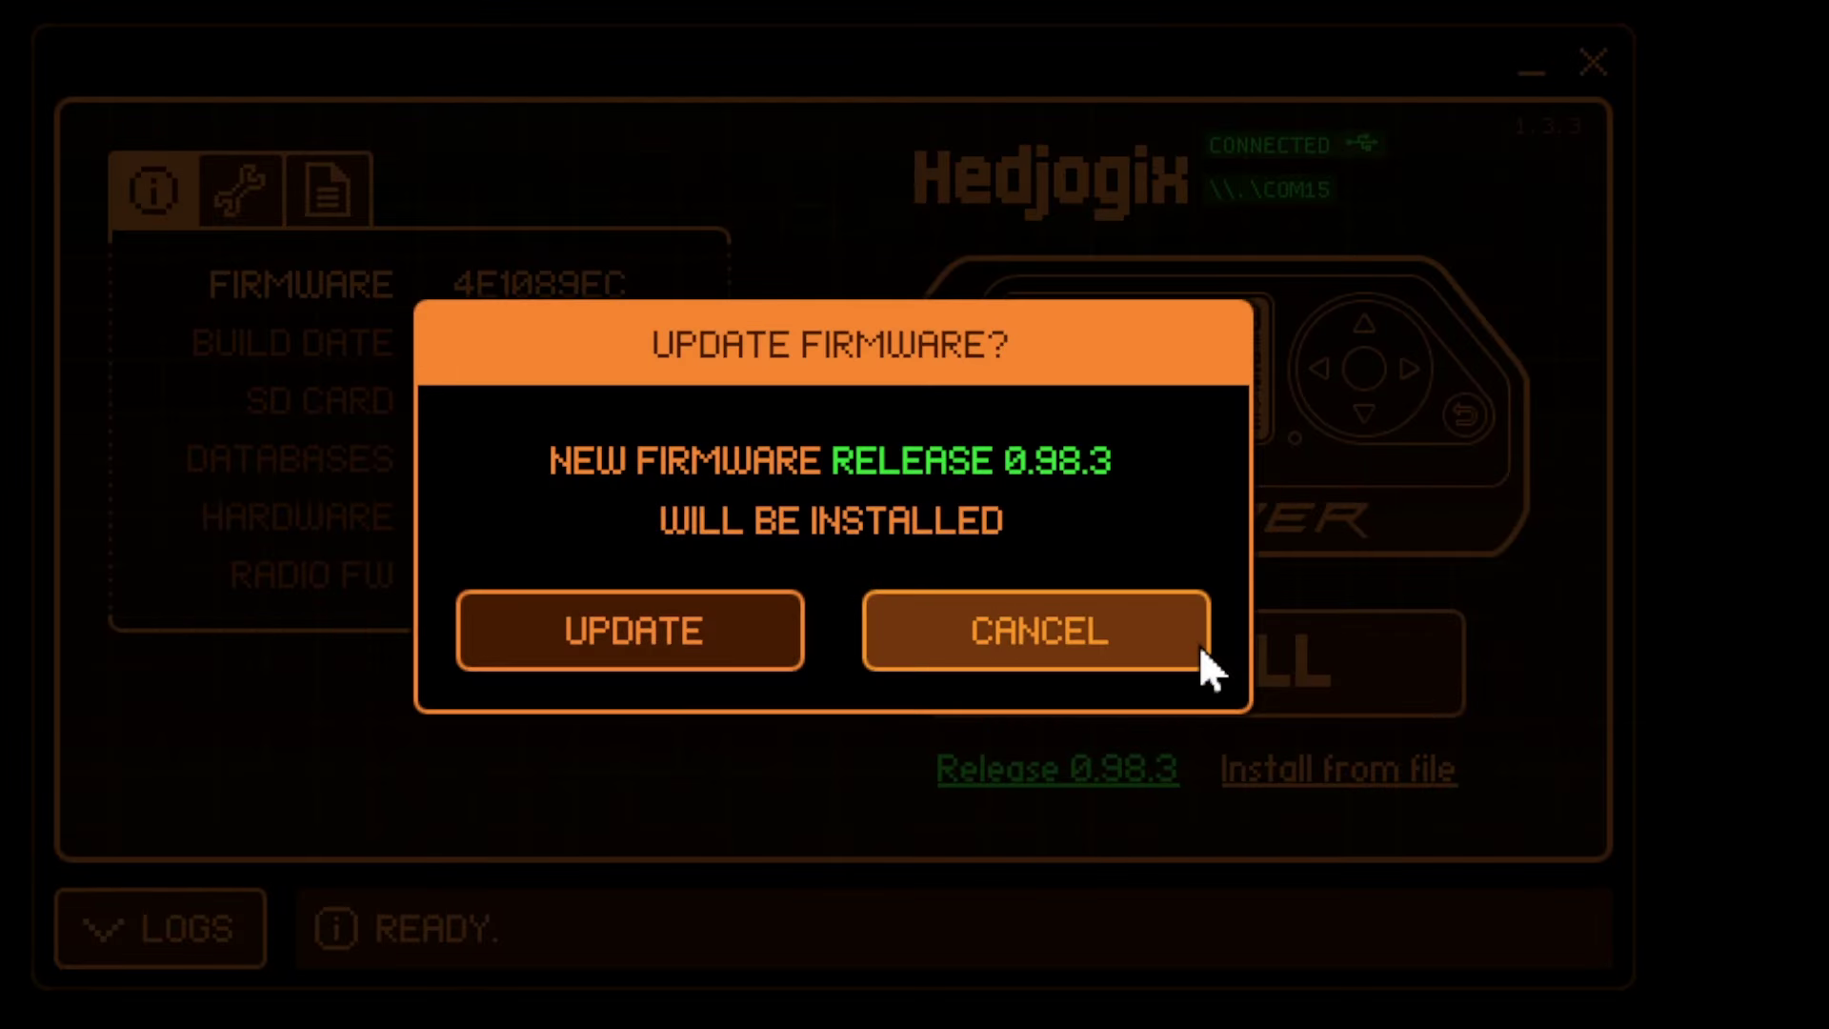
left_click(632, 631)
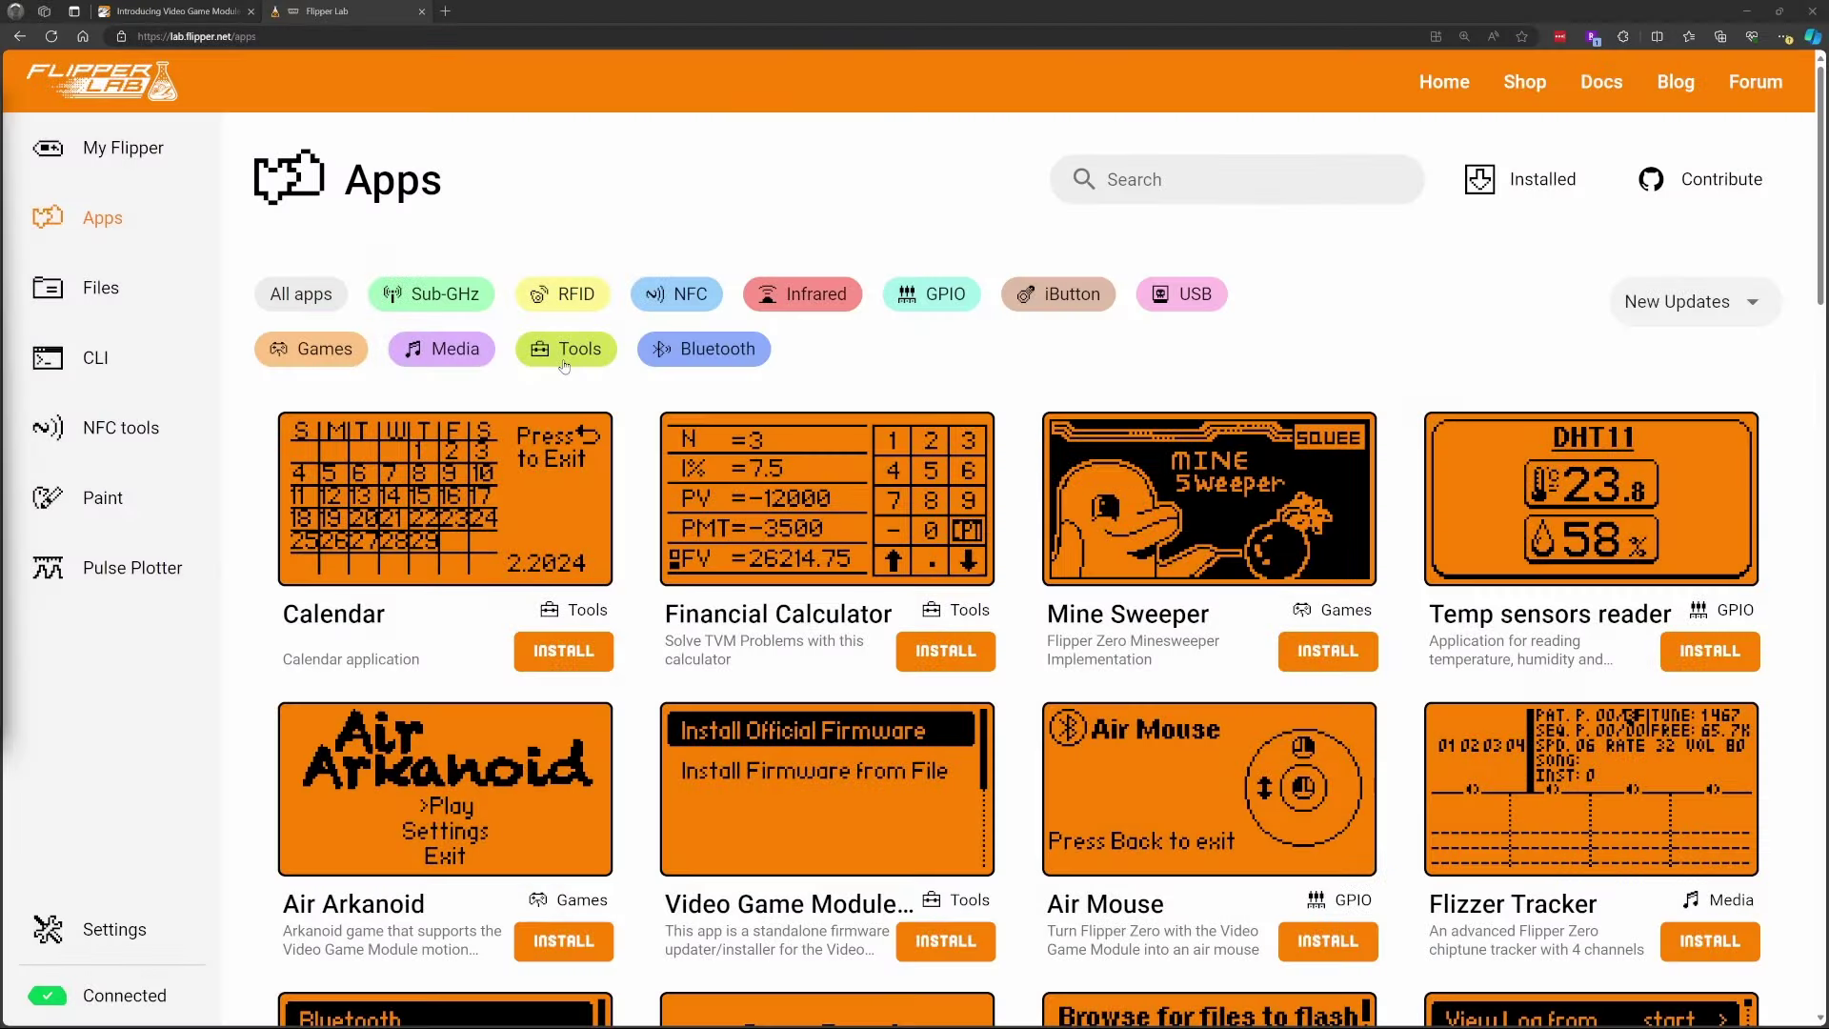
Step: Switch to Flipper Lab, filter the apps to the Tools category and install Video Game Module Tool on the Flipper
left_click(566, 361)
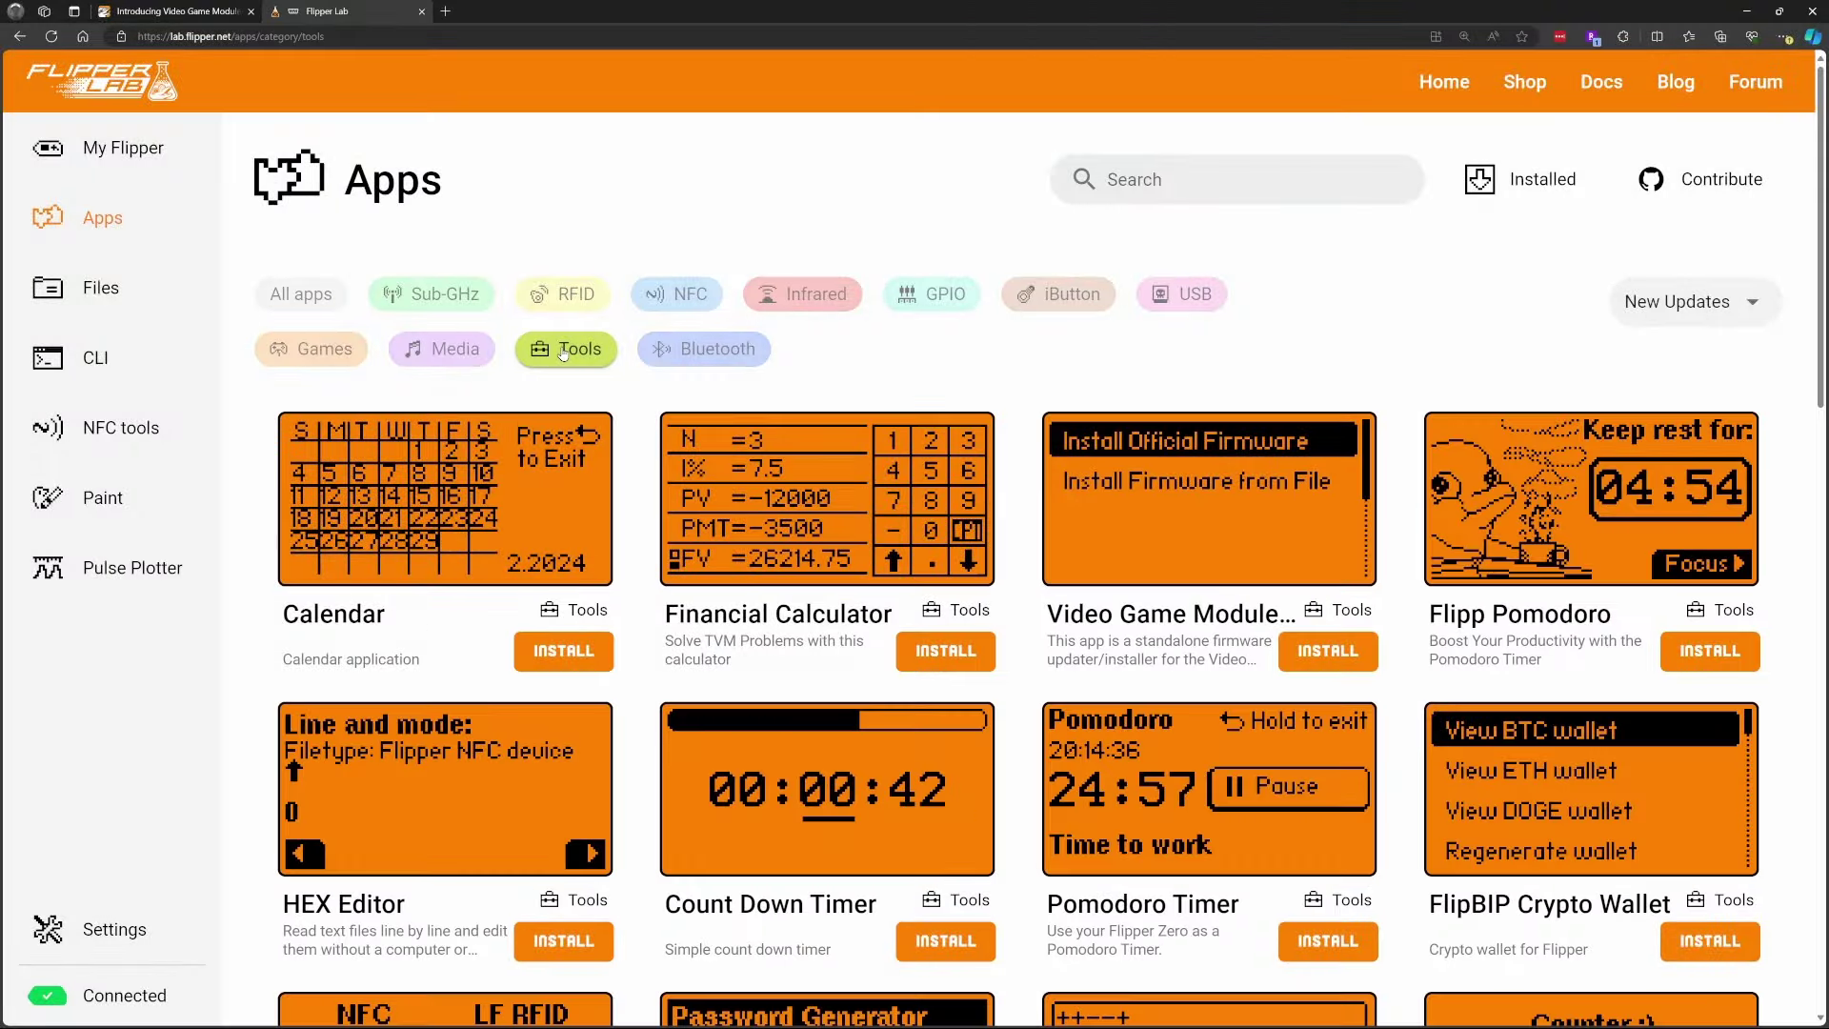
left_click(1196, 538)
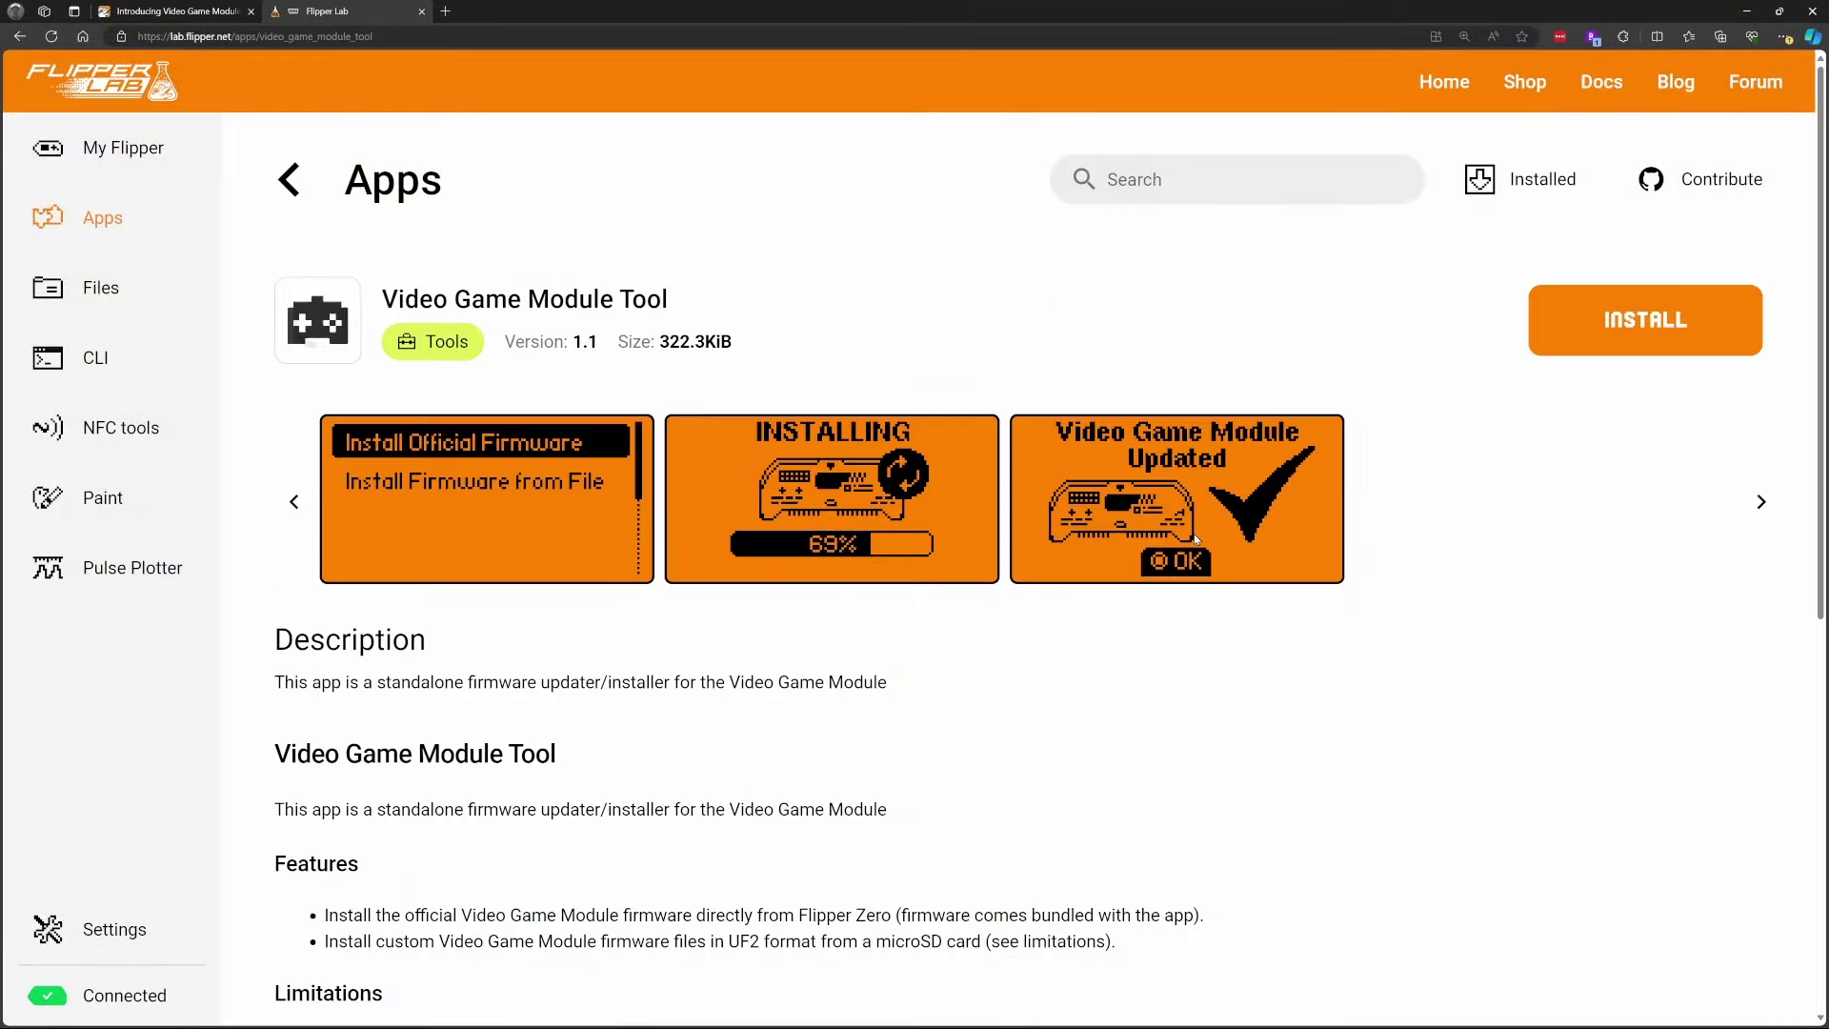
left_click(1616, 336)
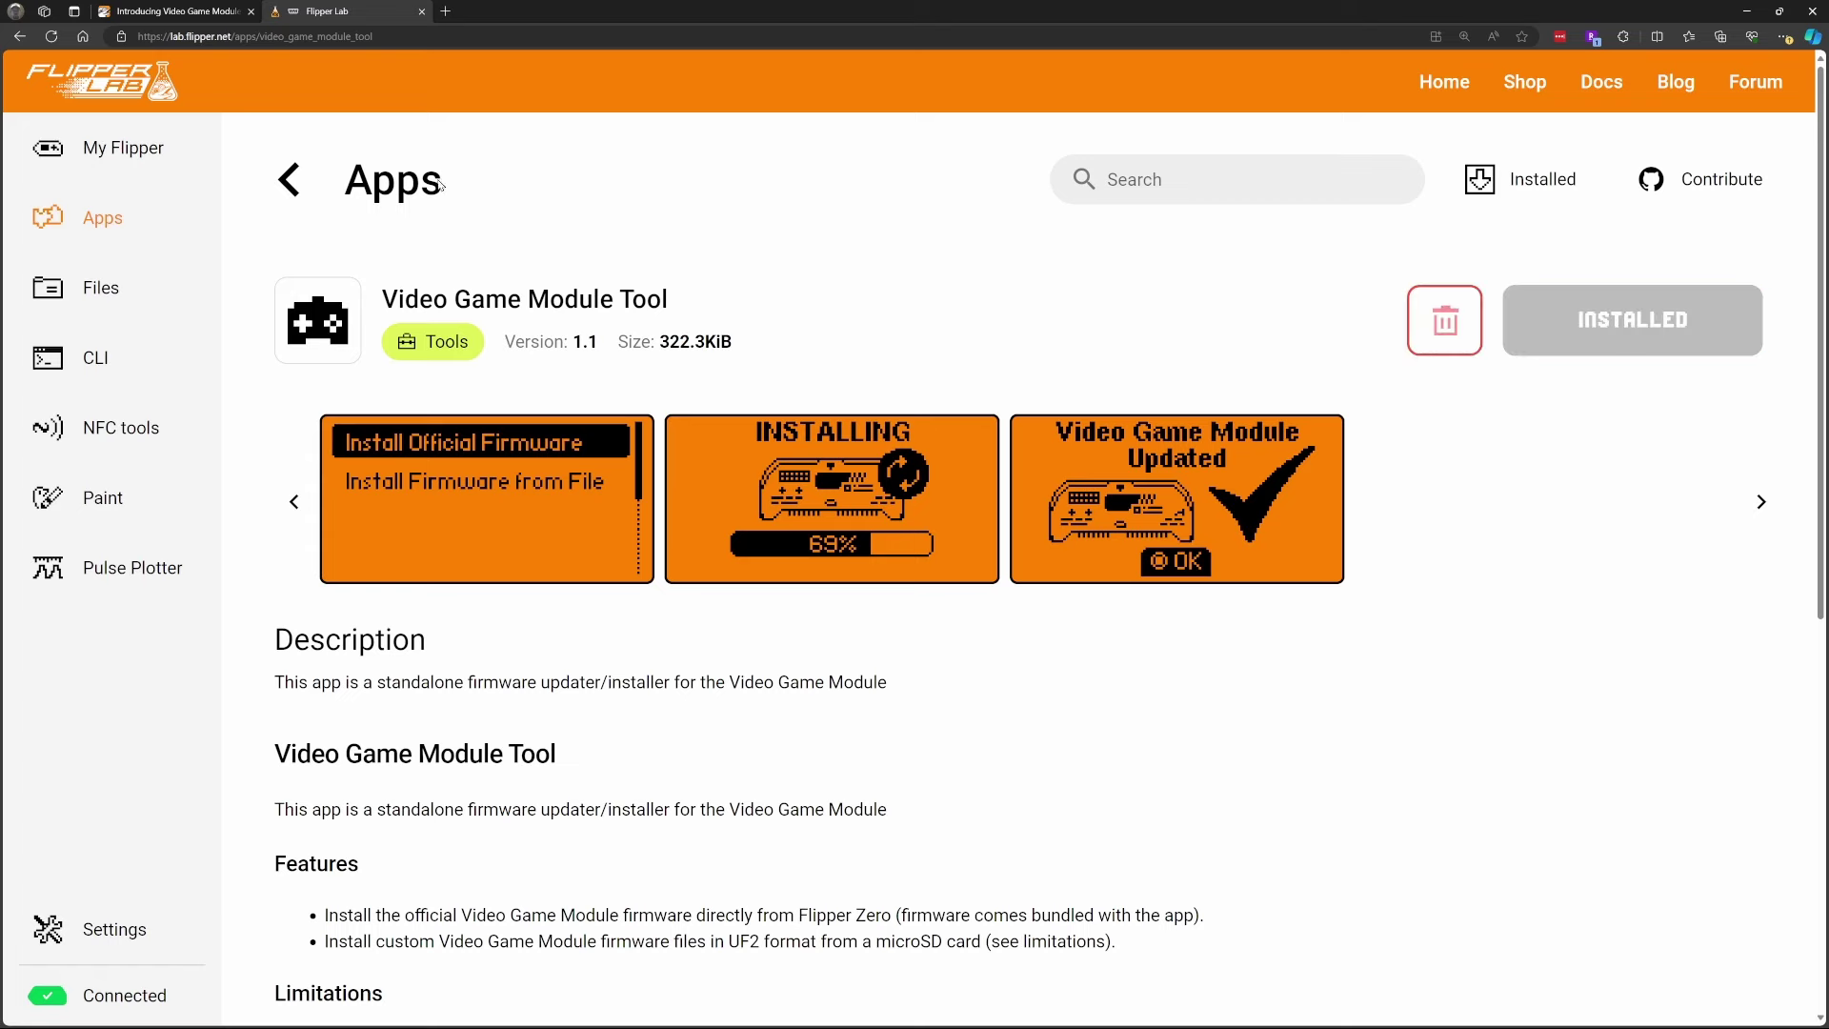
Step: Install the Air Mouse app from the GPIO category and the Air Arkanoid app from the Games category
left_click(287, 185)
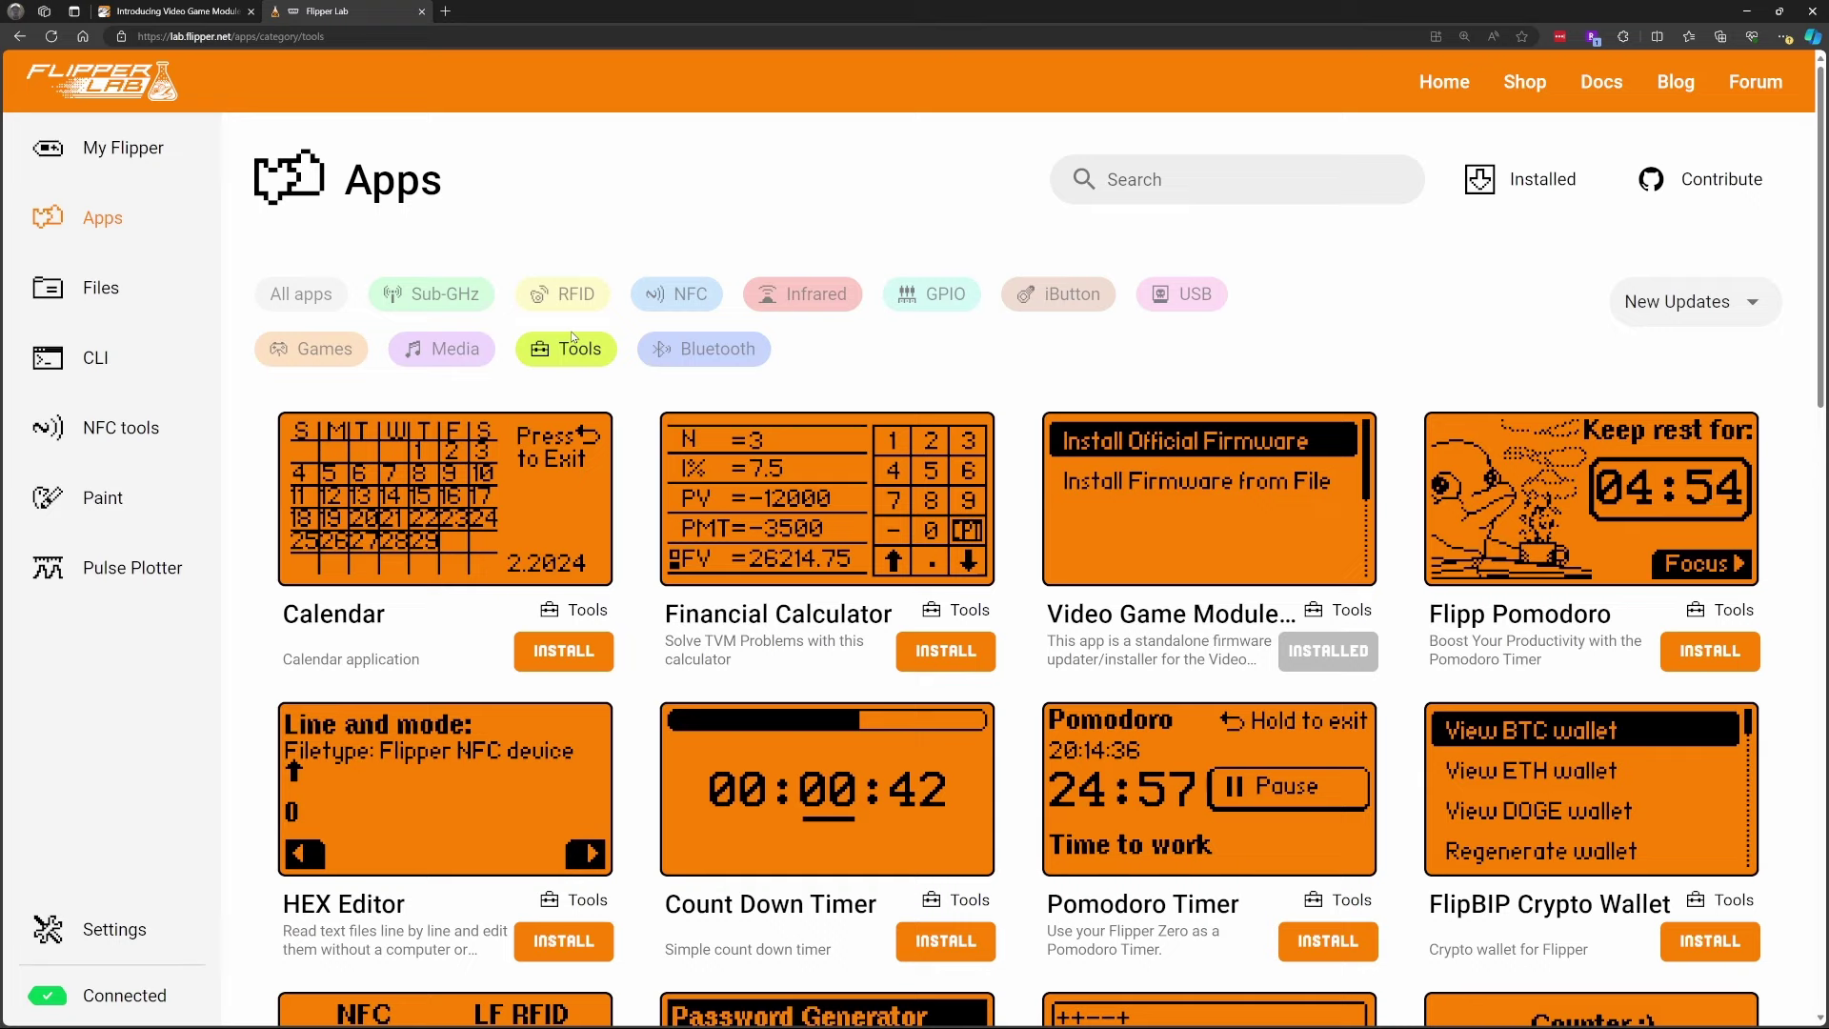
left_click(950, 298)
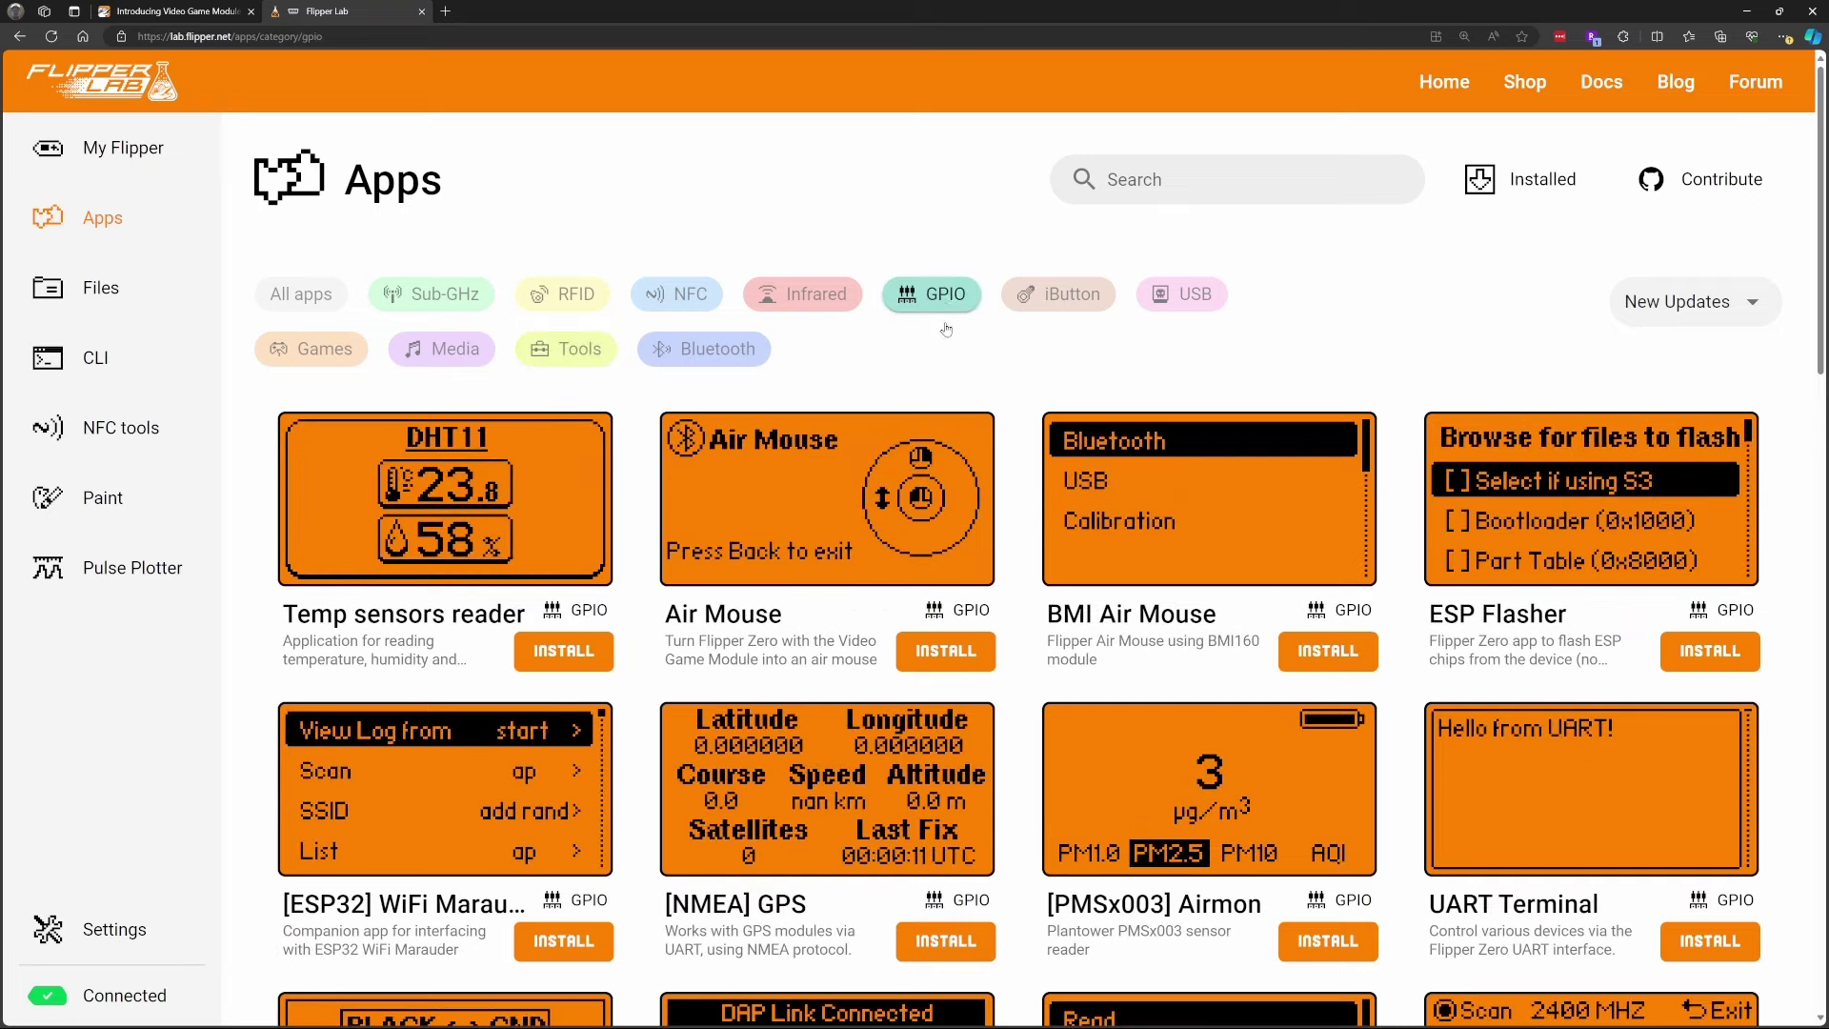
left_click(943, 657)
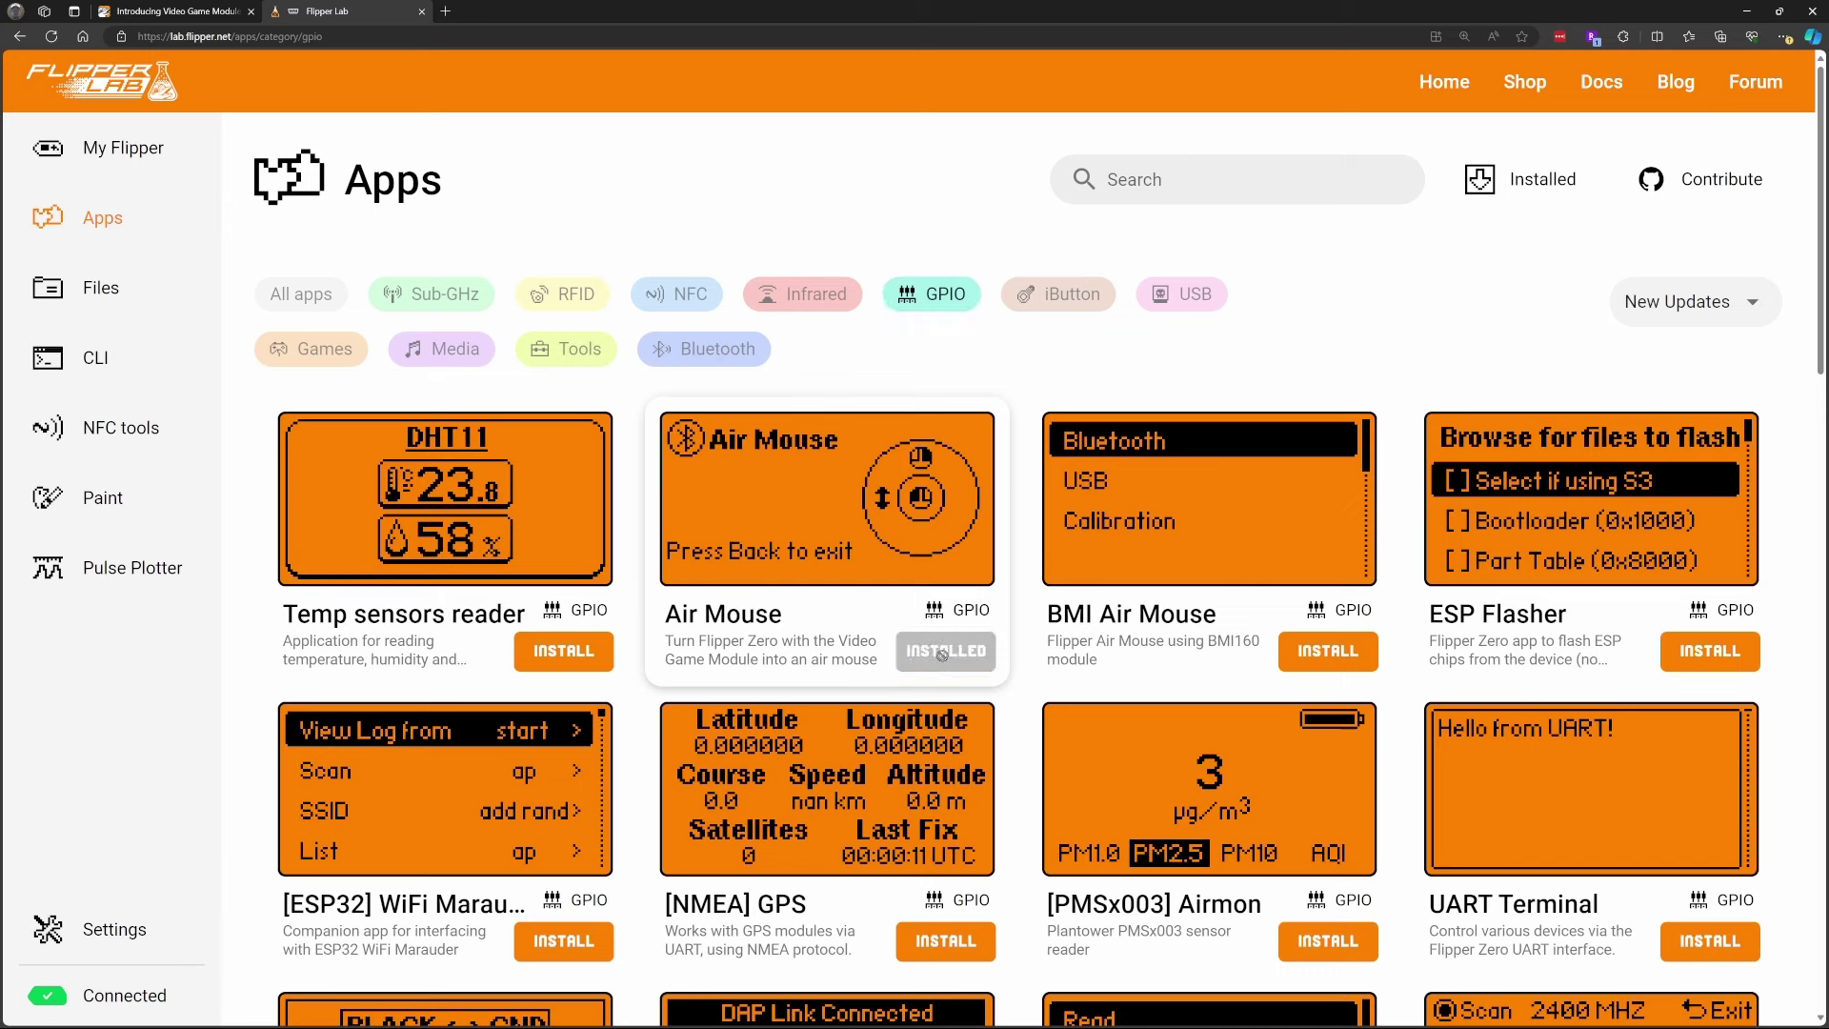
left_click(339, 355)
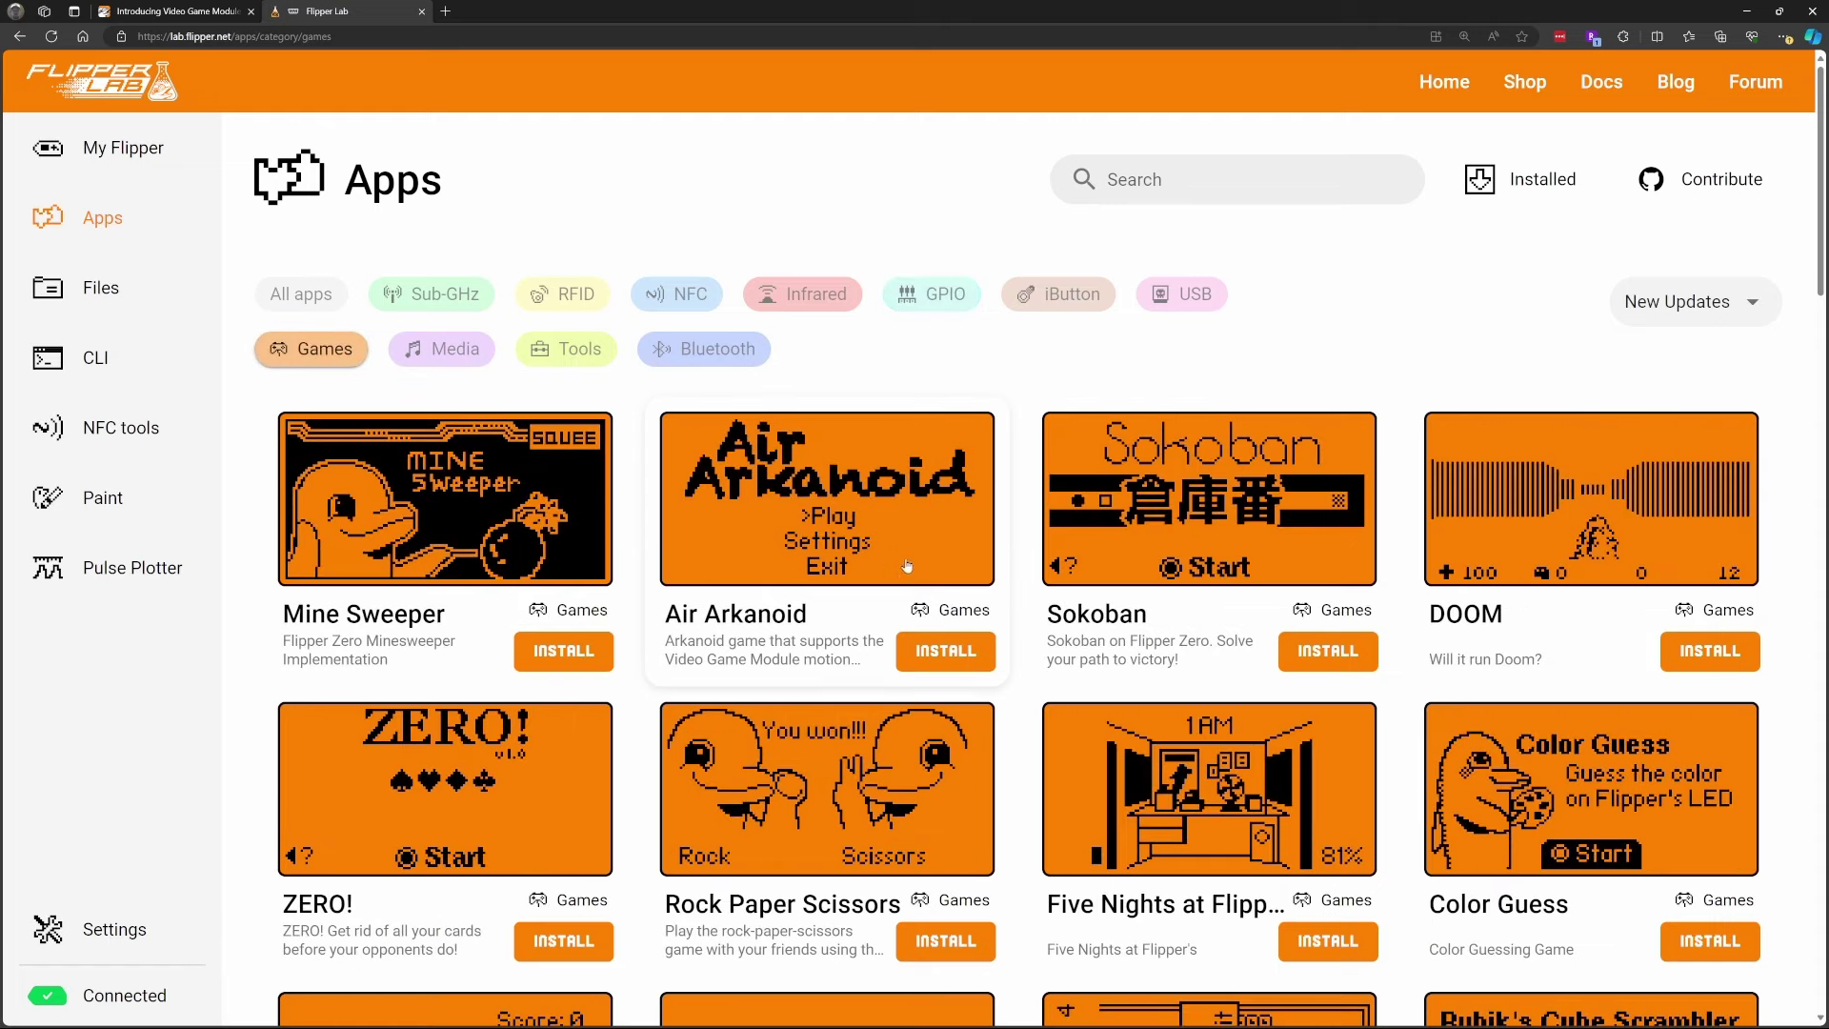
left_click(937, 666)
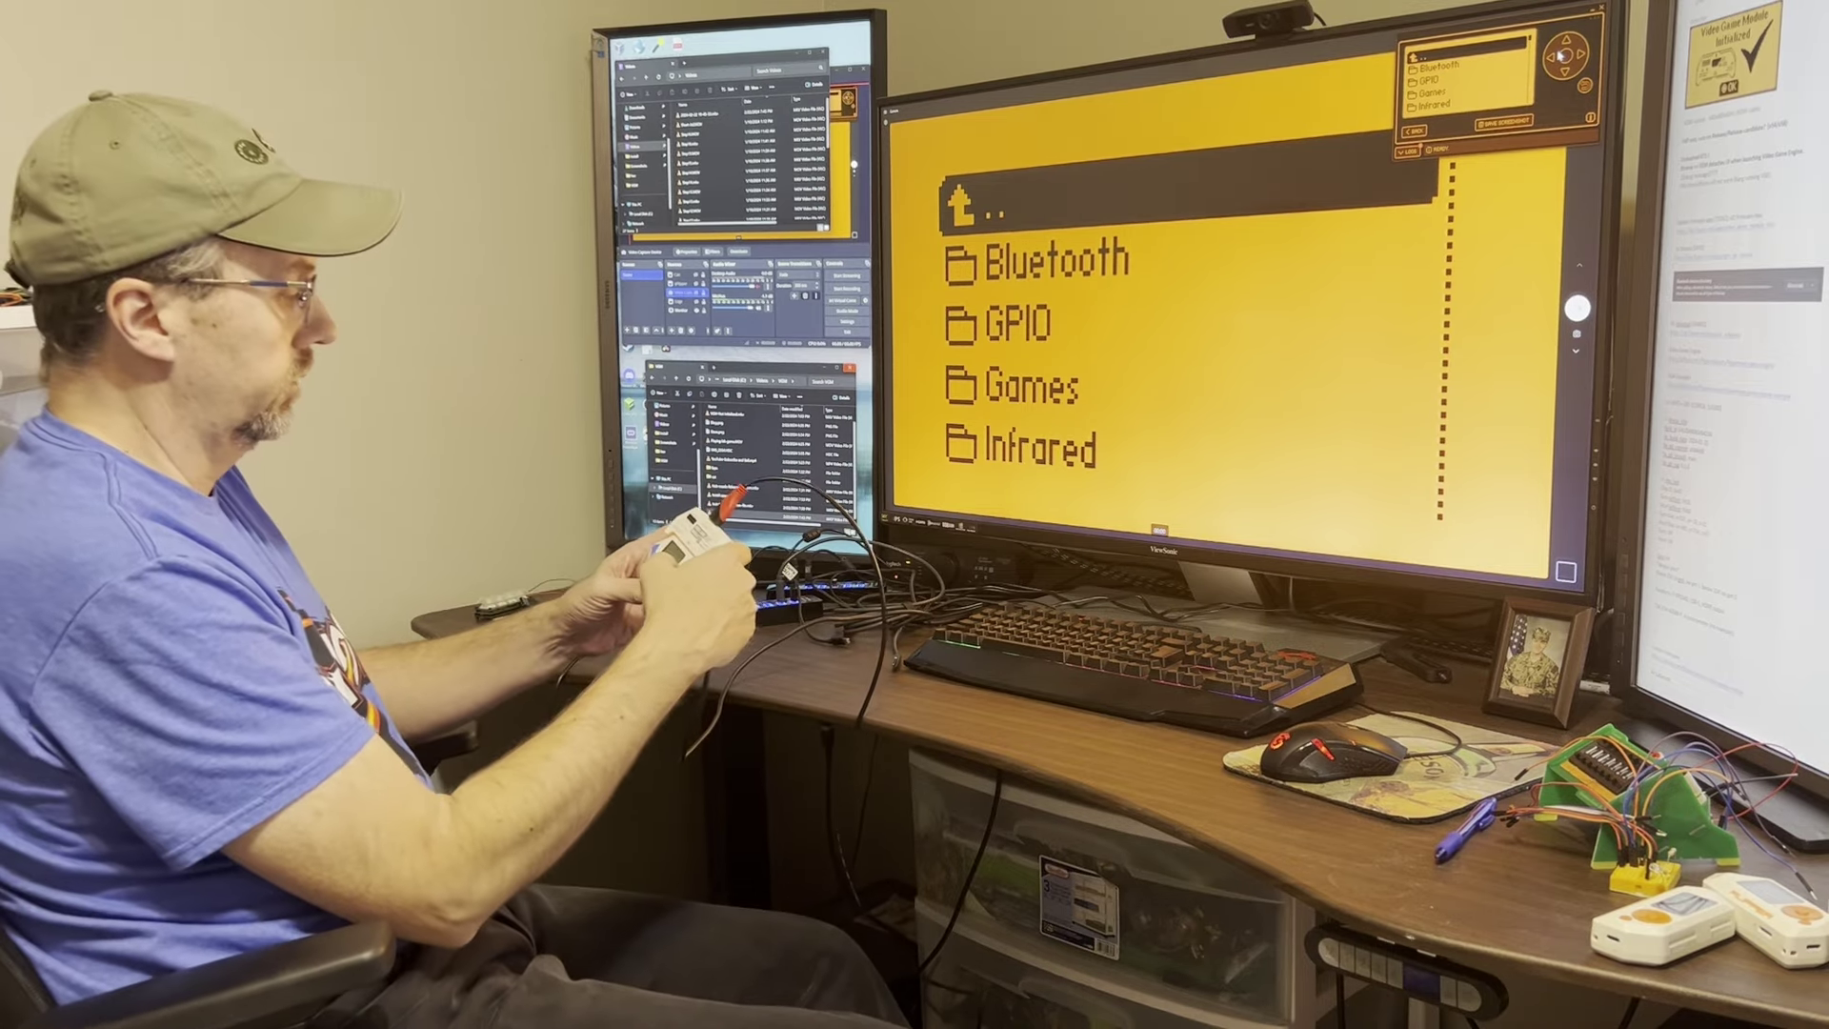
key("Down")
key("Down")
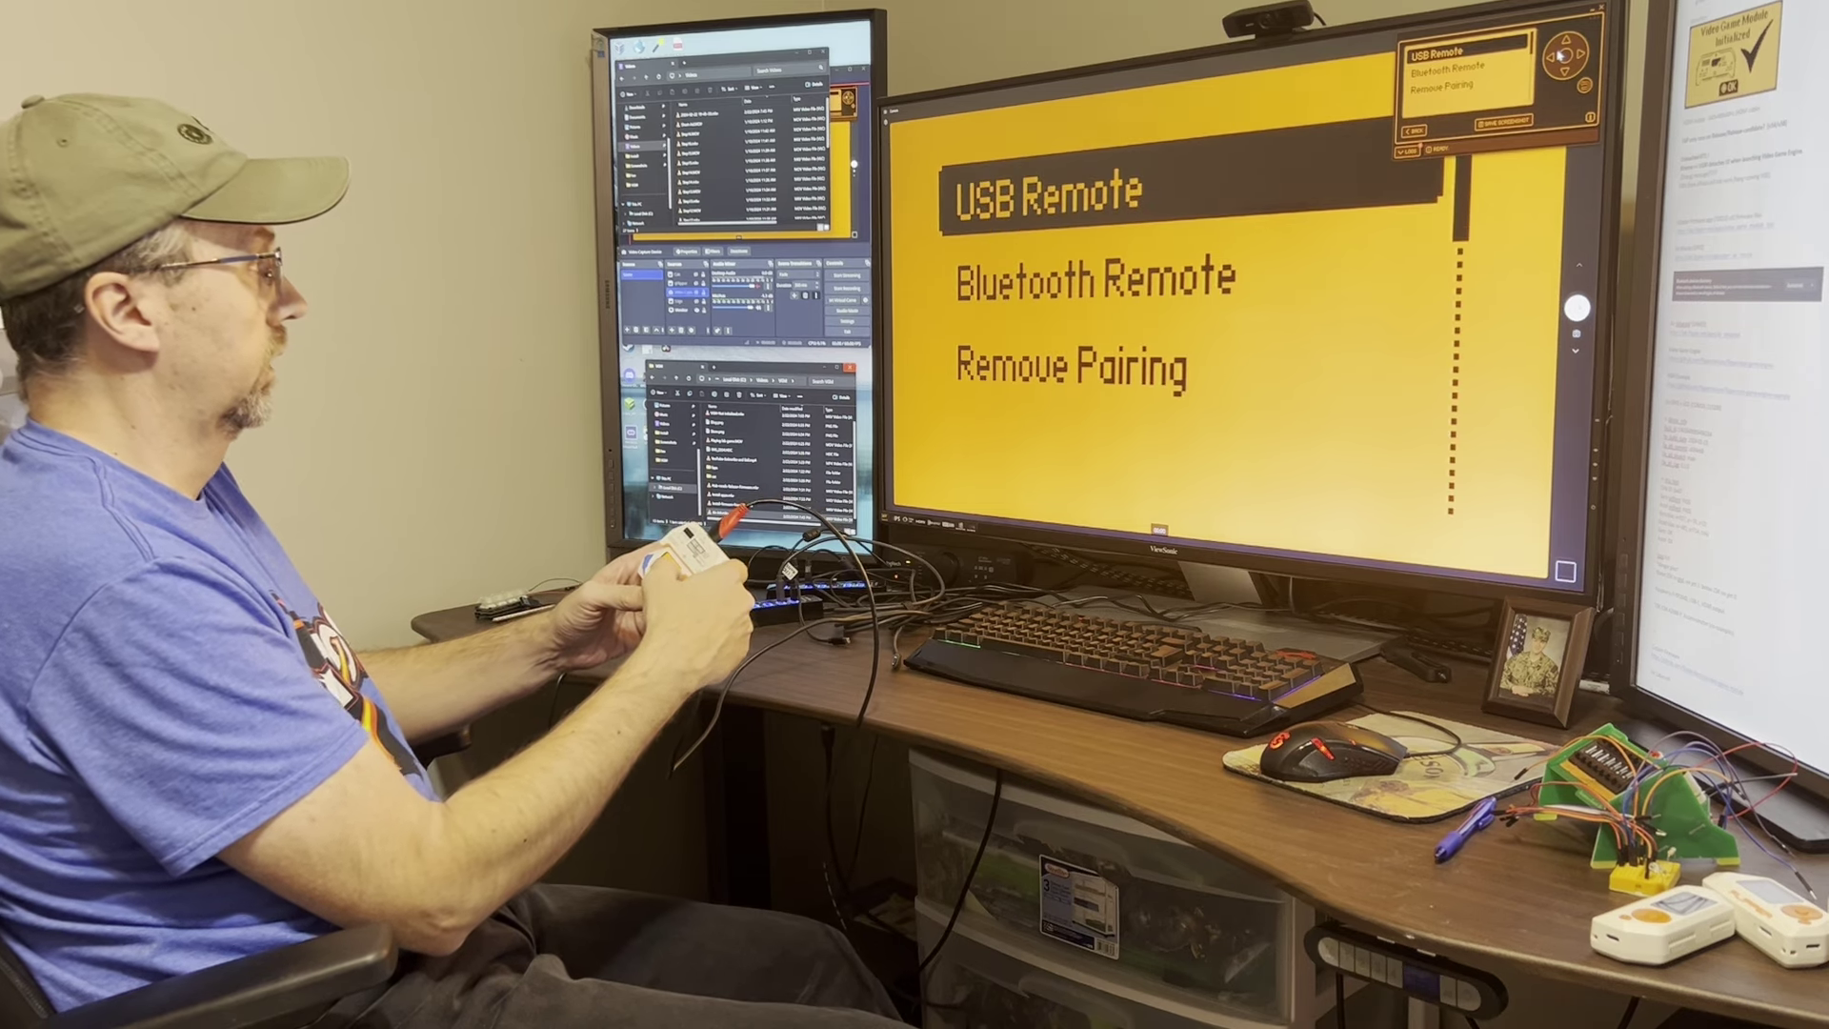
key("Down")
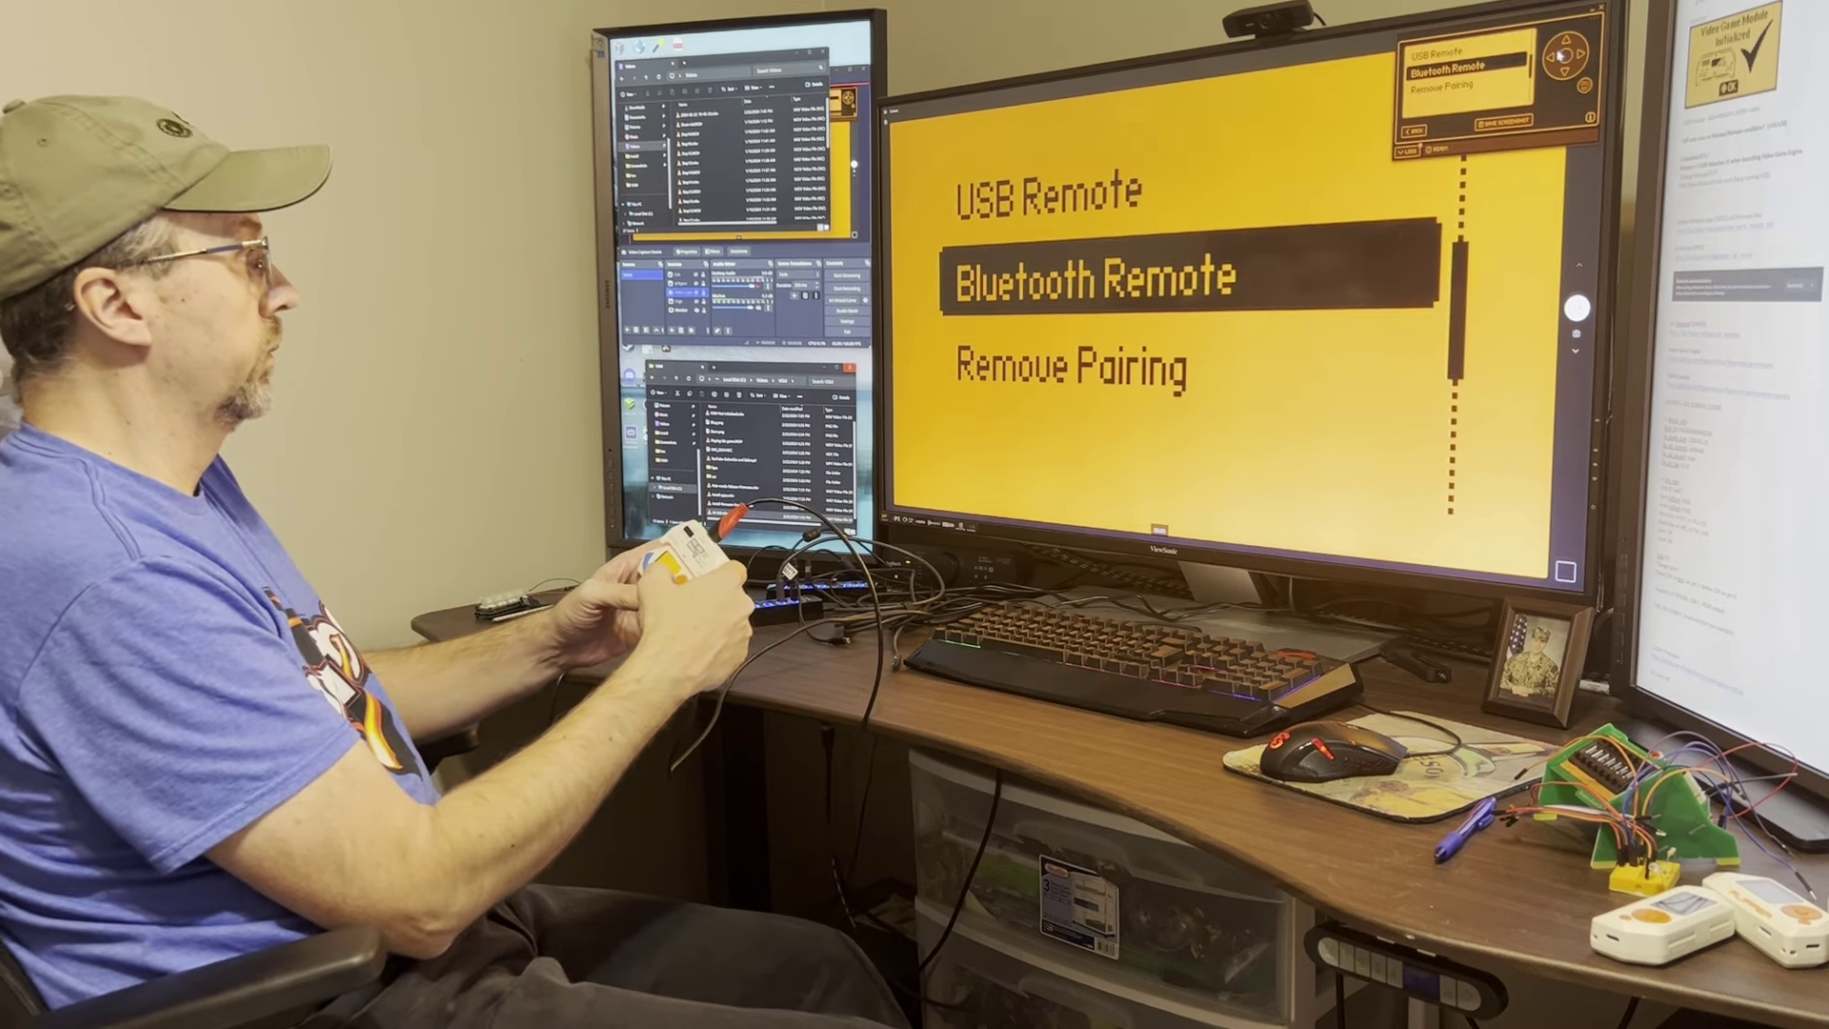
key("Down")
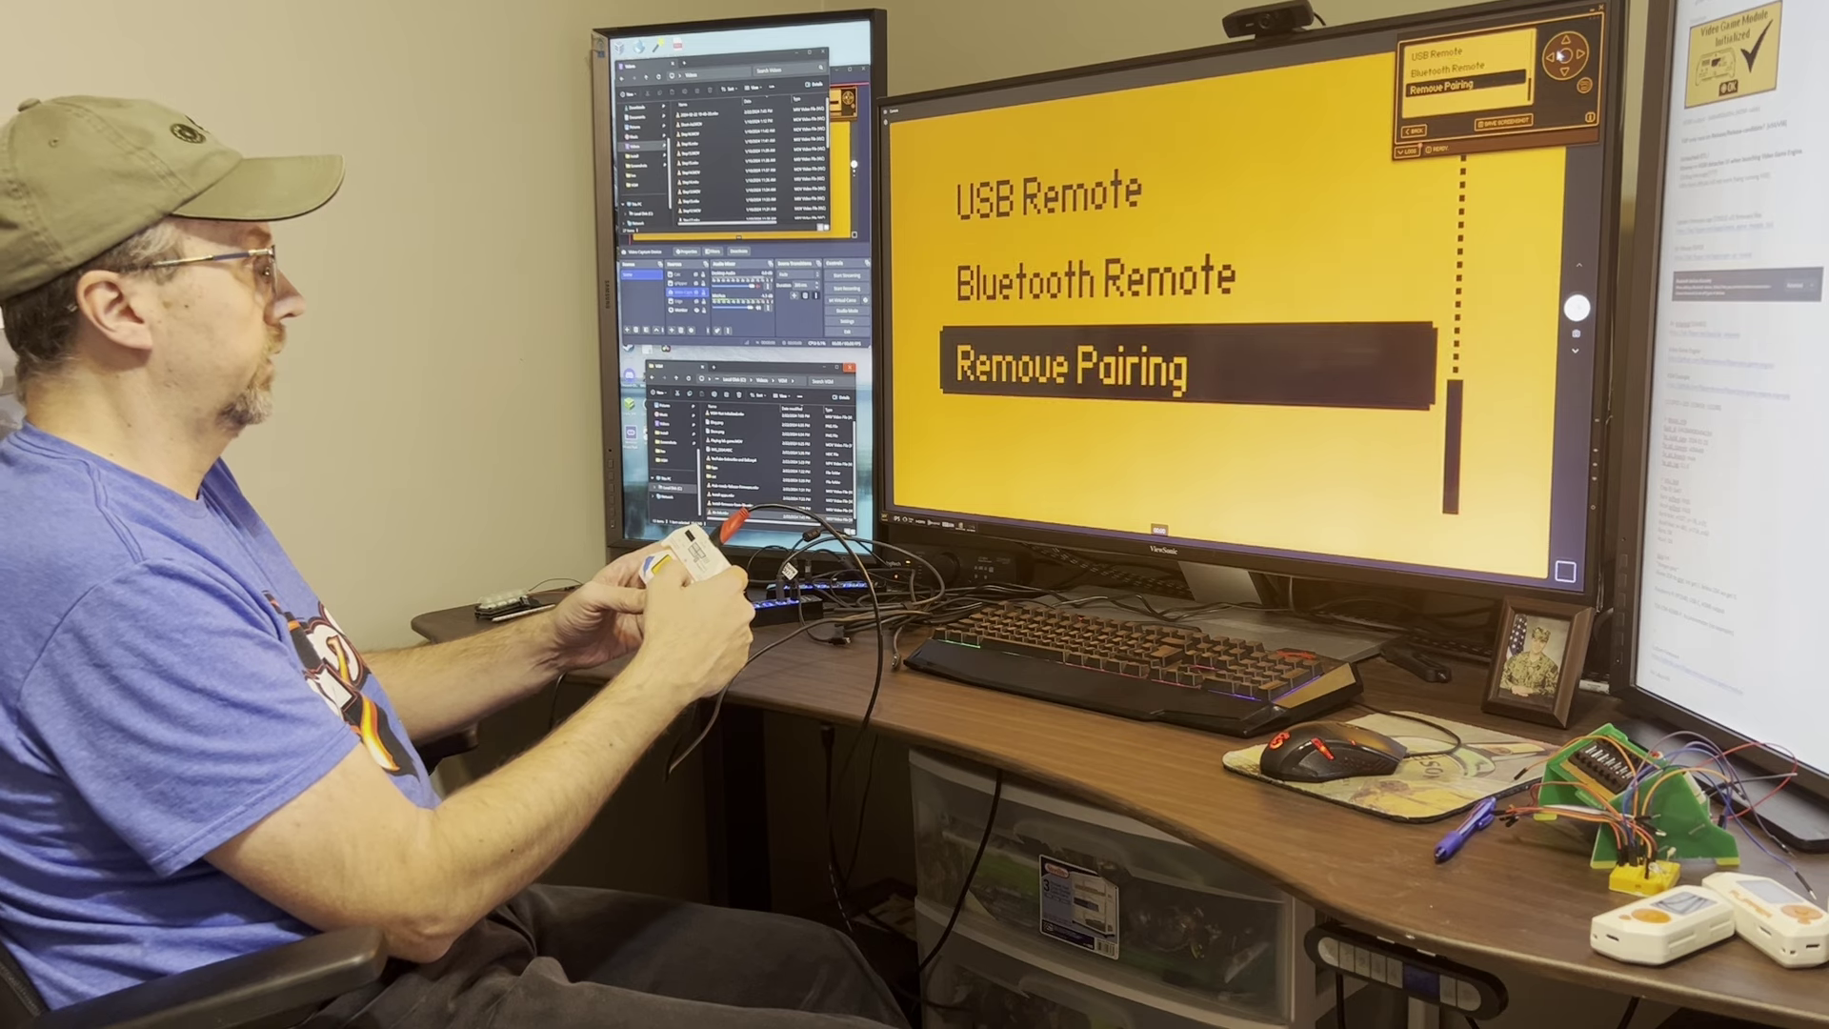
key("Up")
key("Up")
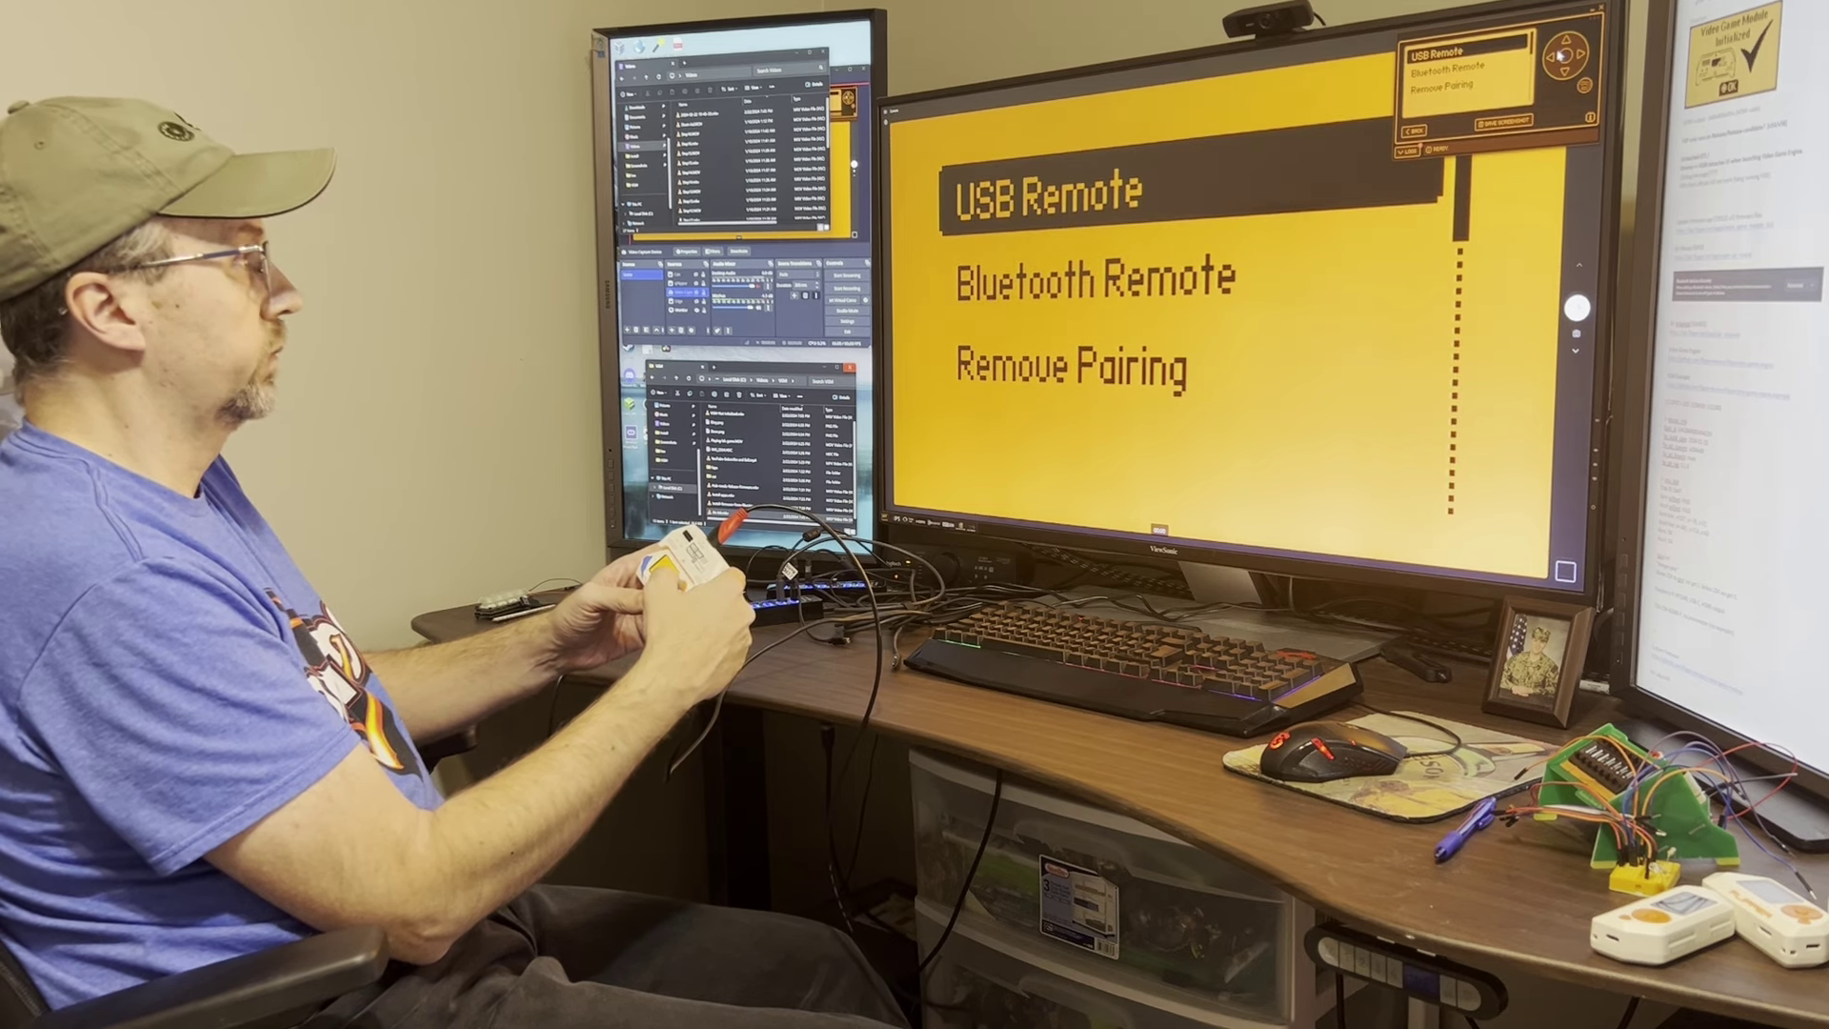
key("Return")
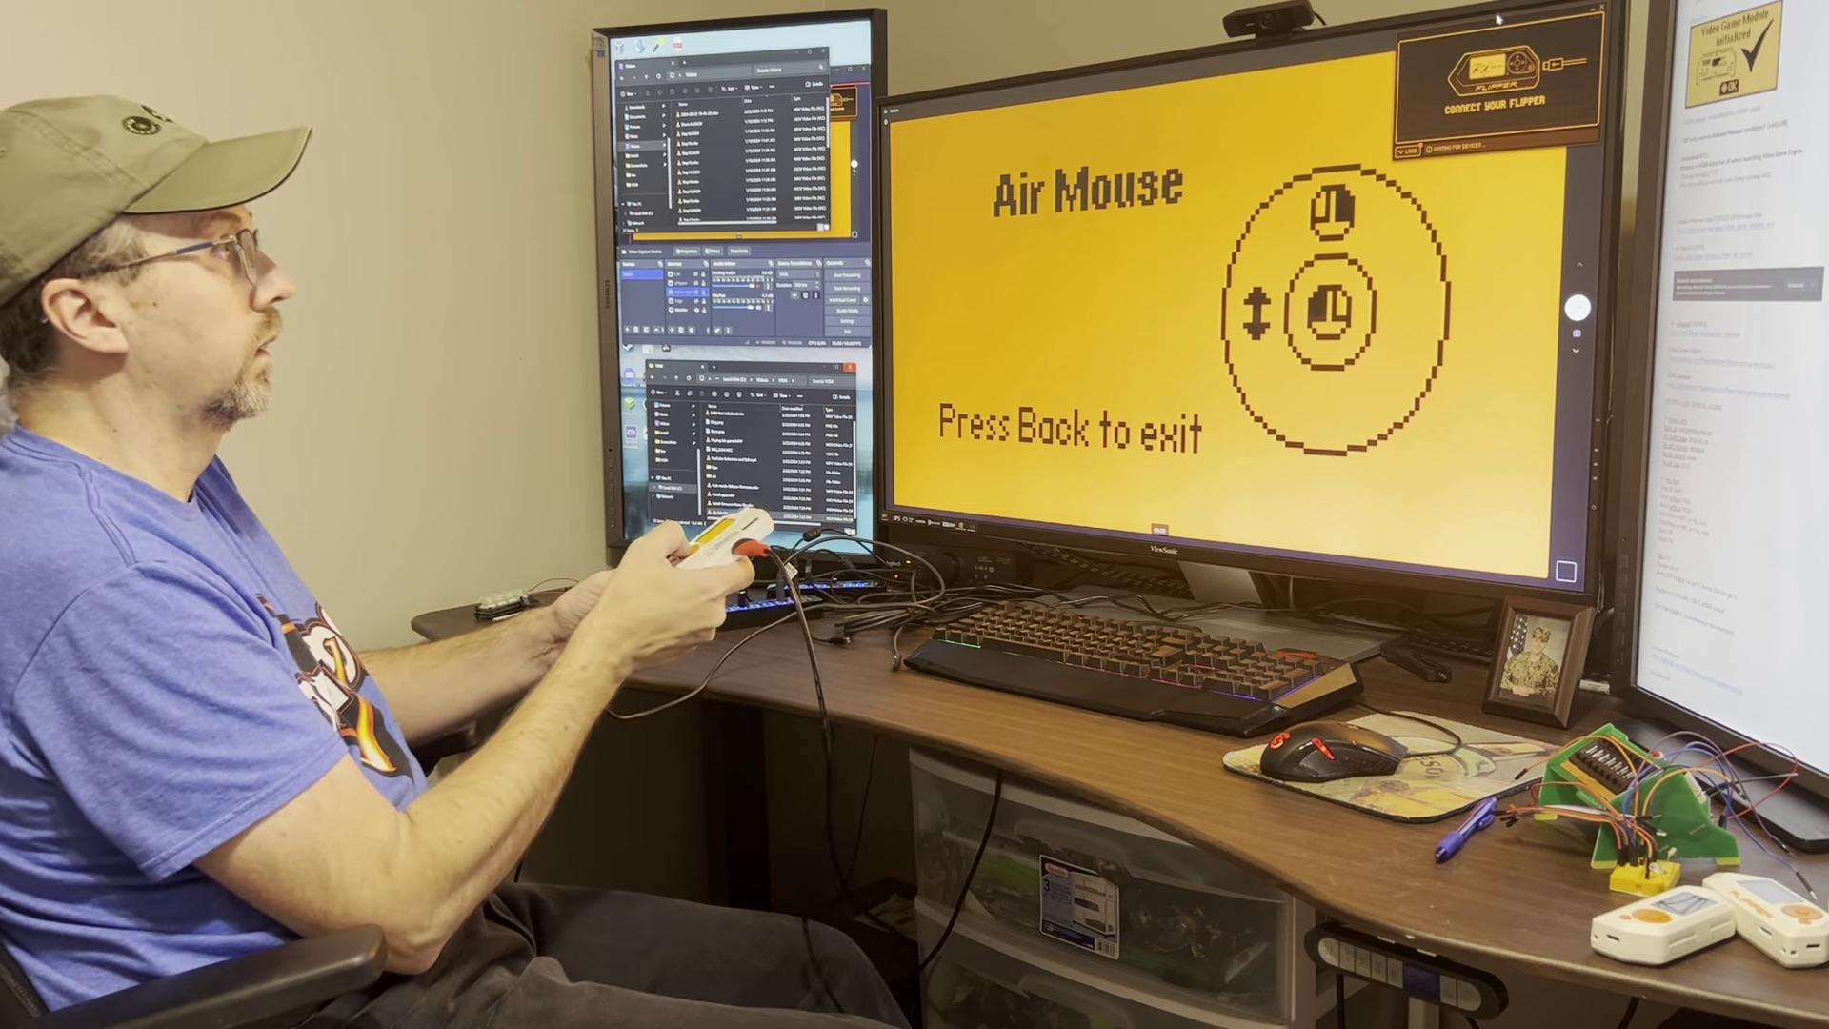
left_click_drag(1497, 27, 1107, 221)
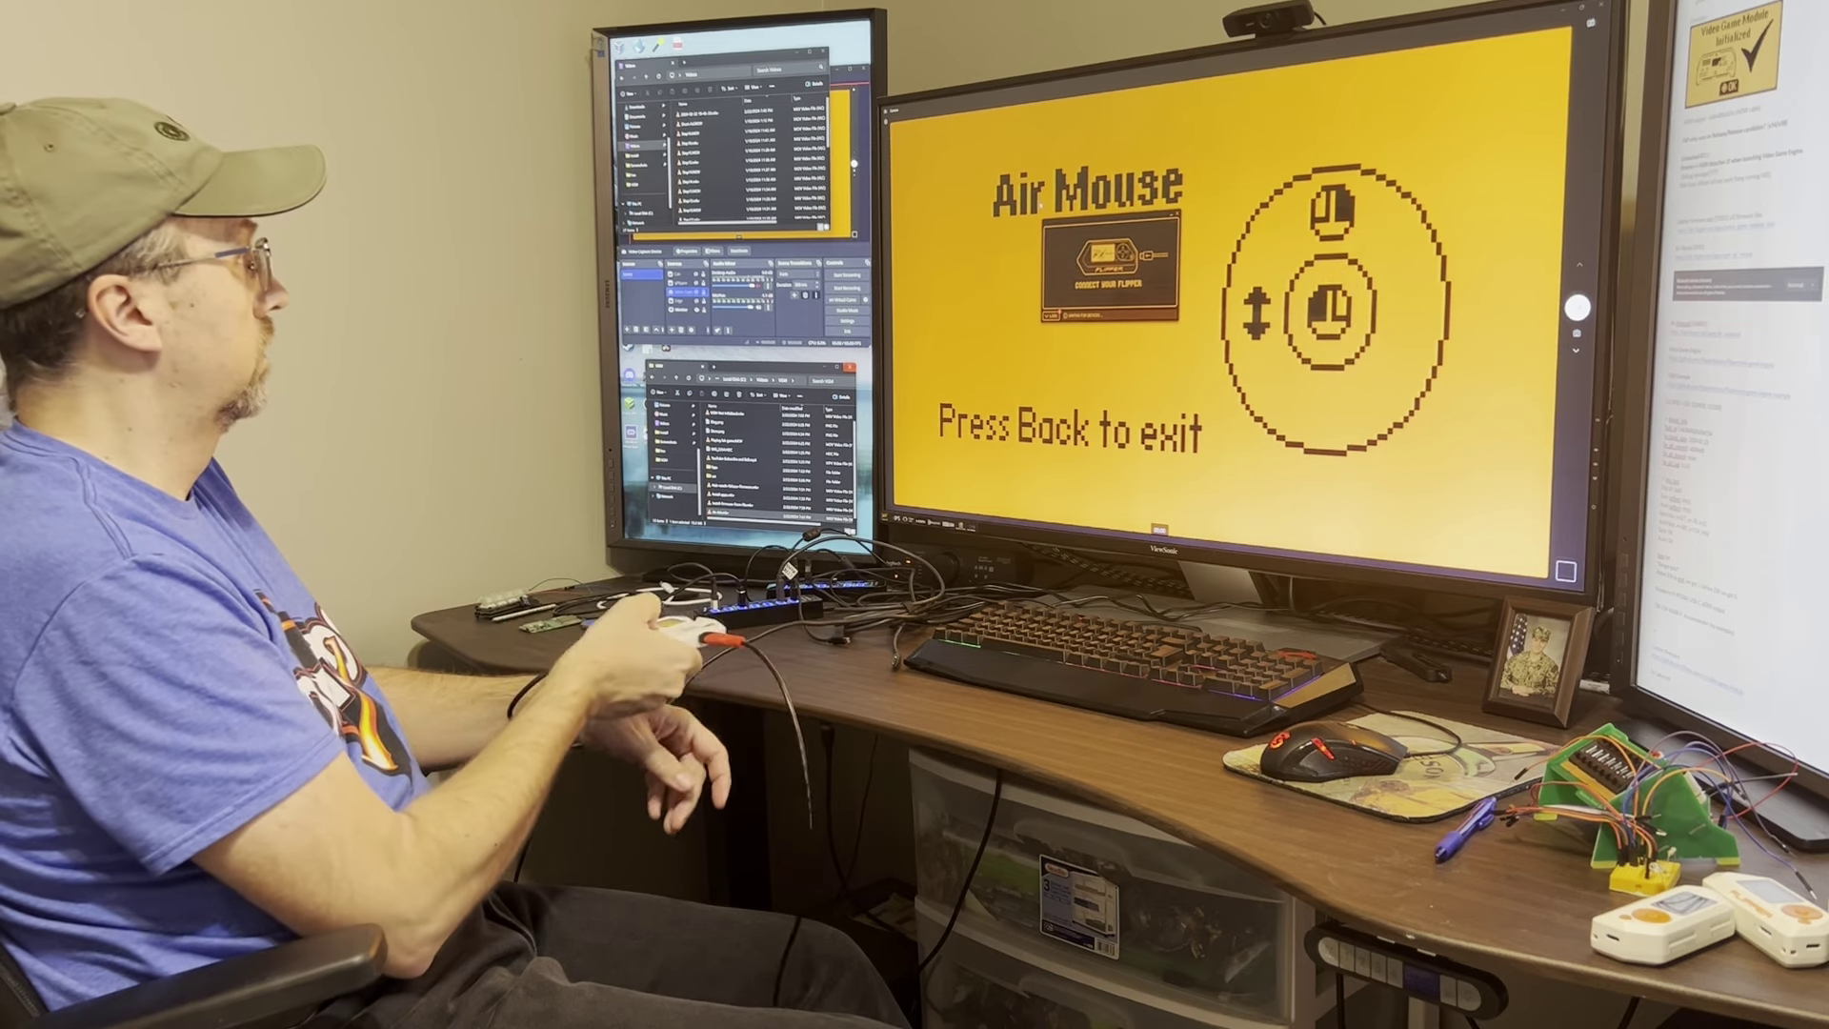
left_click_drag(1057, 221, 1375, 63)
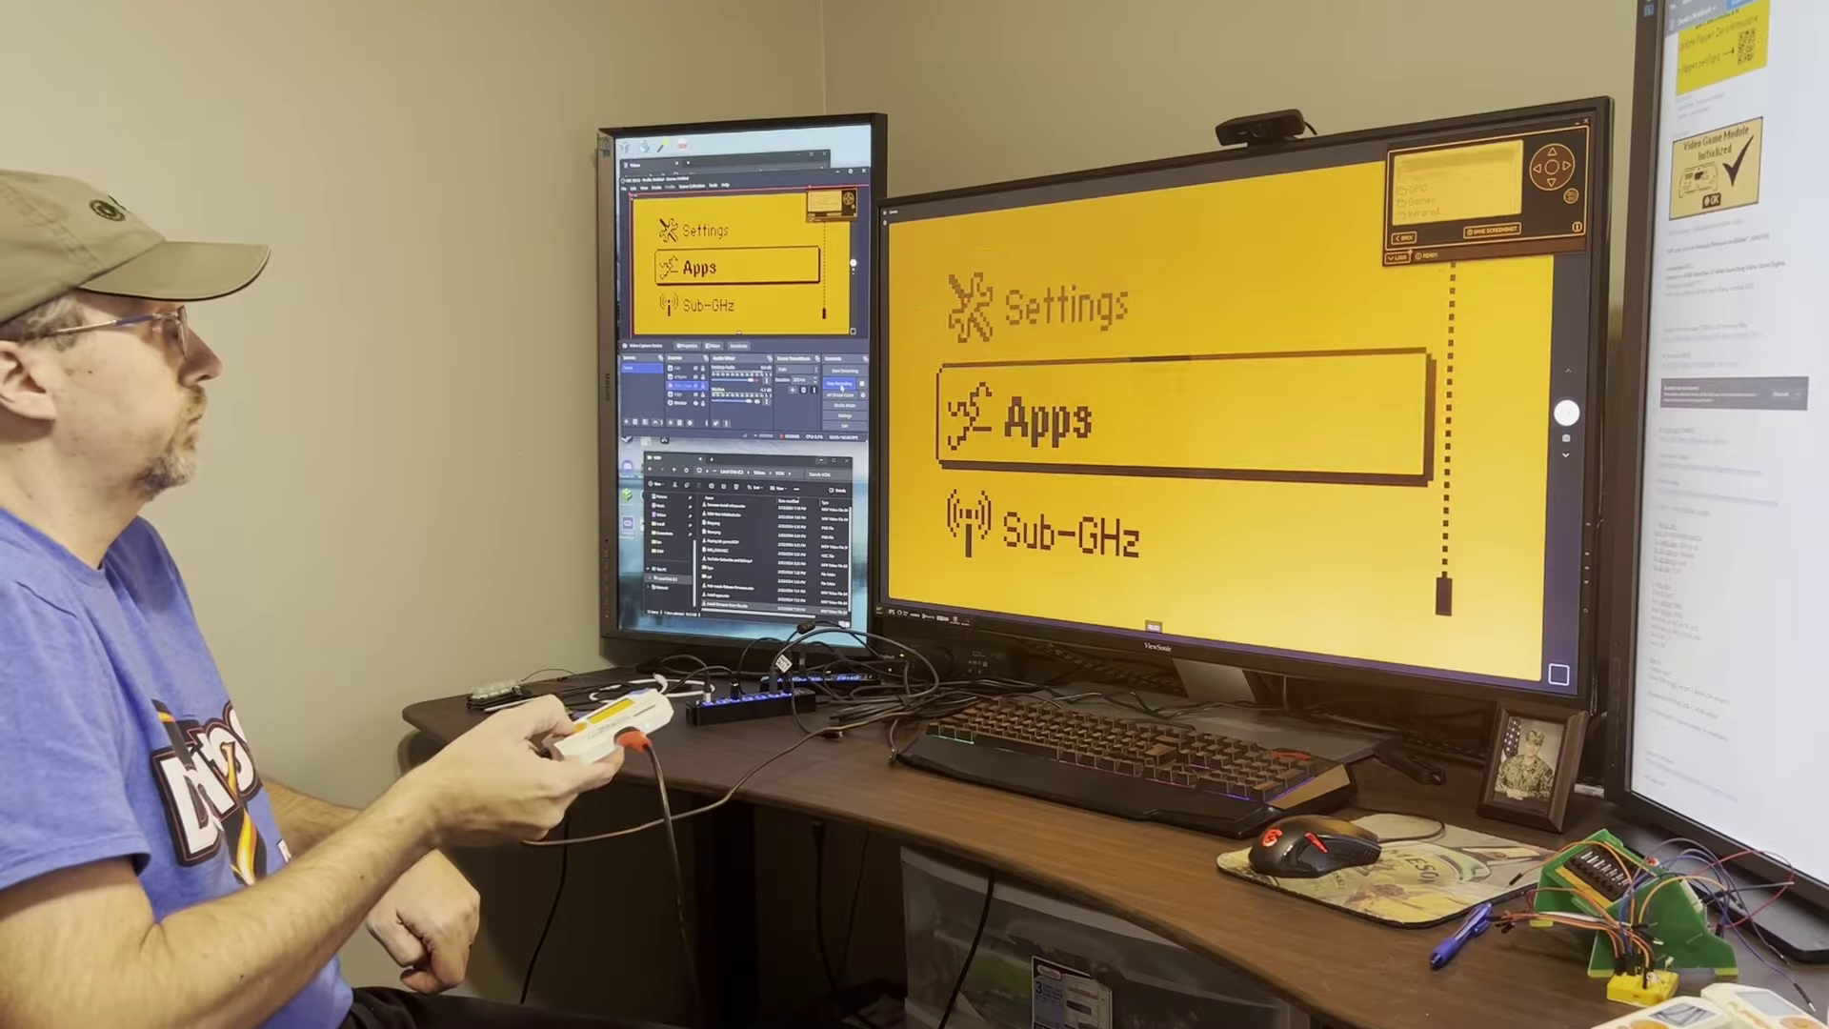
key("Return")
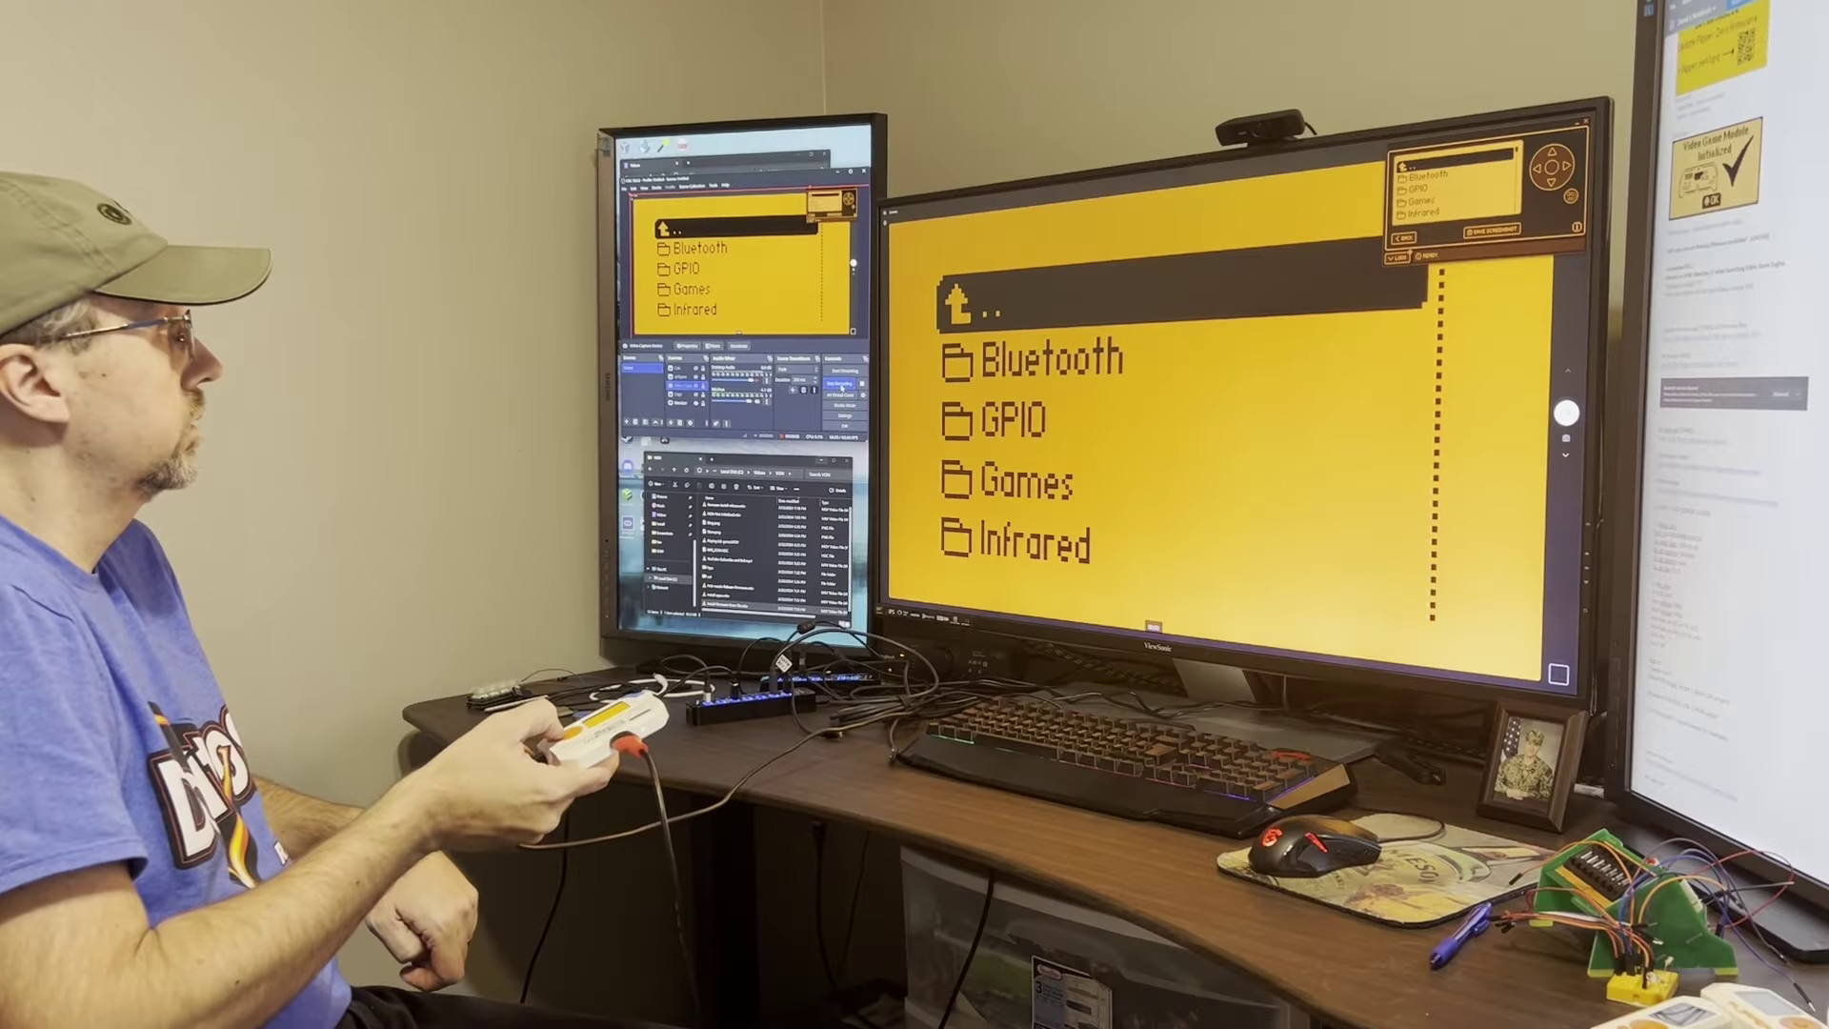
key("Down")
key("Down")
key("Down")
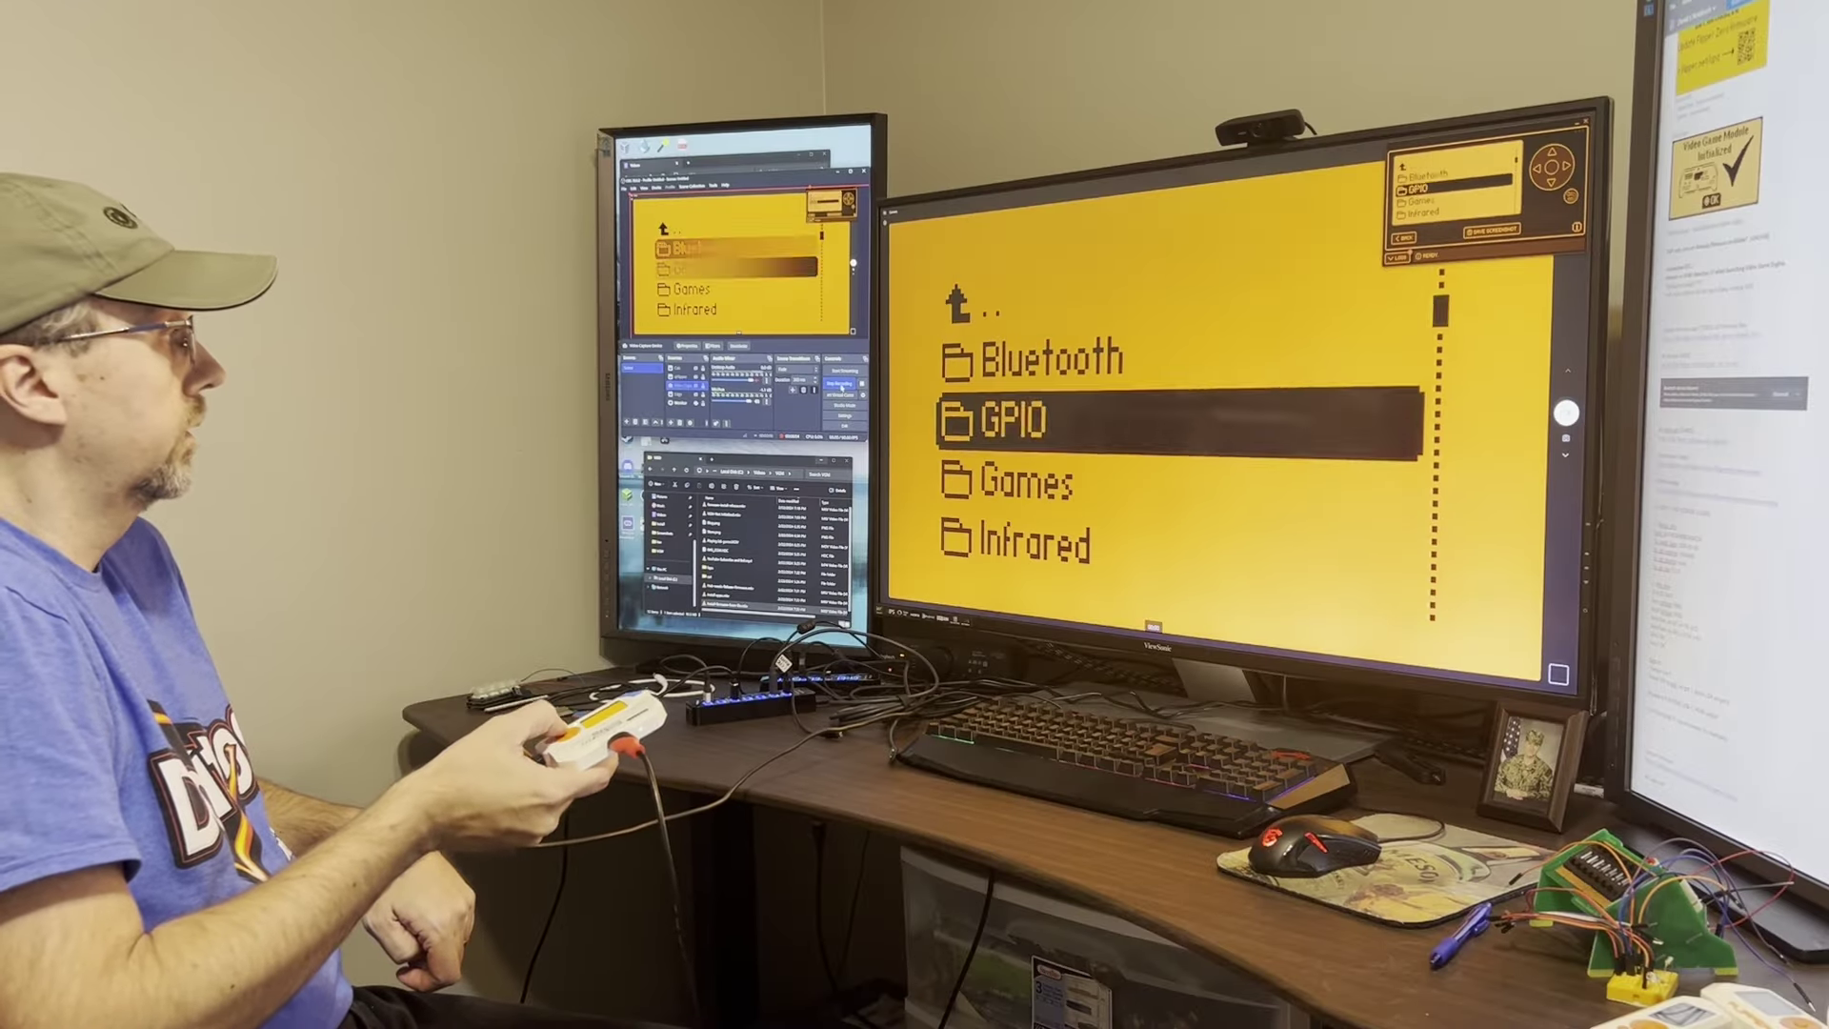
key("Return")
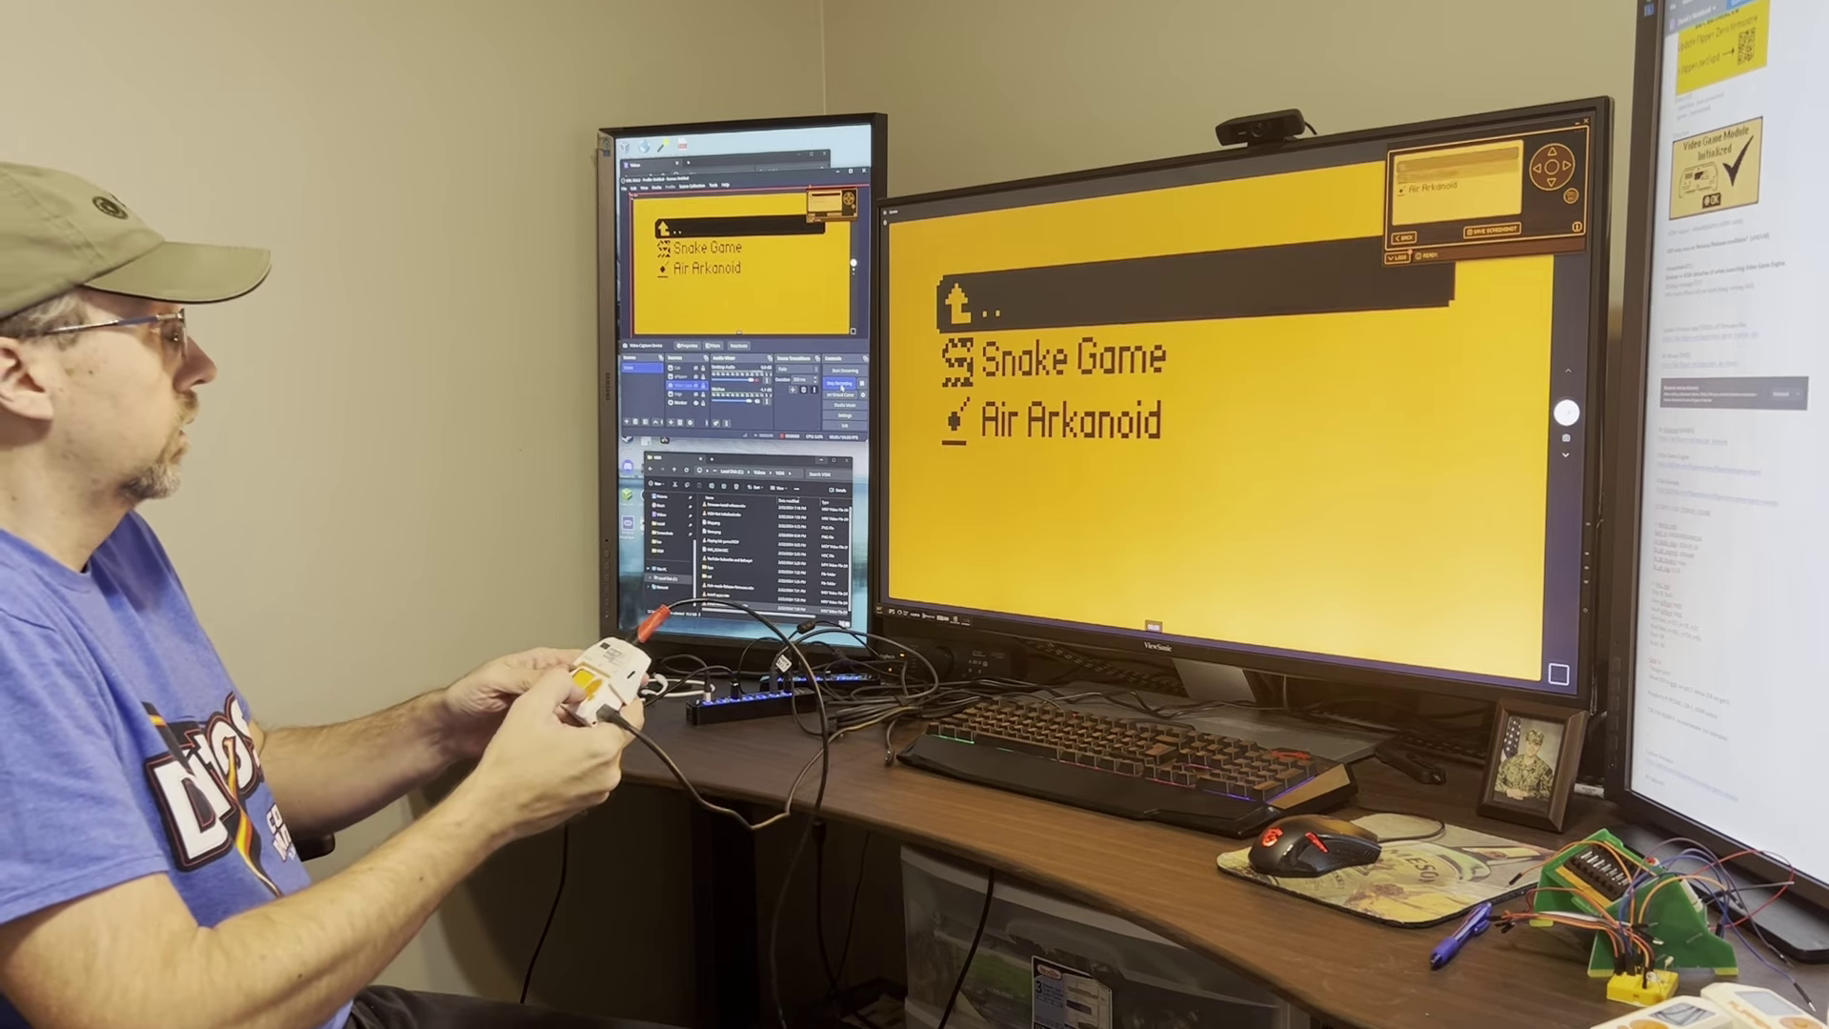
key("Down")
key("Down")
key("Return")
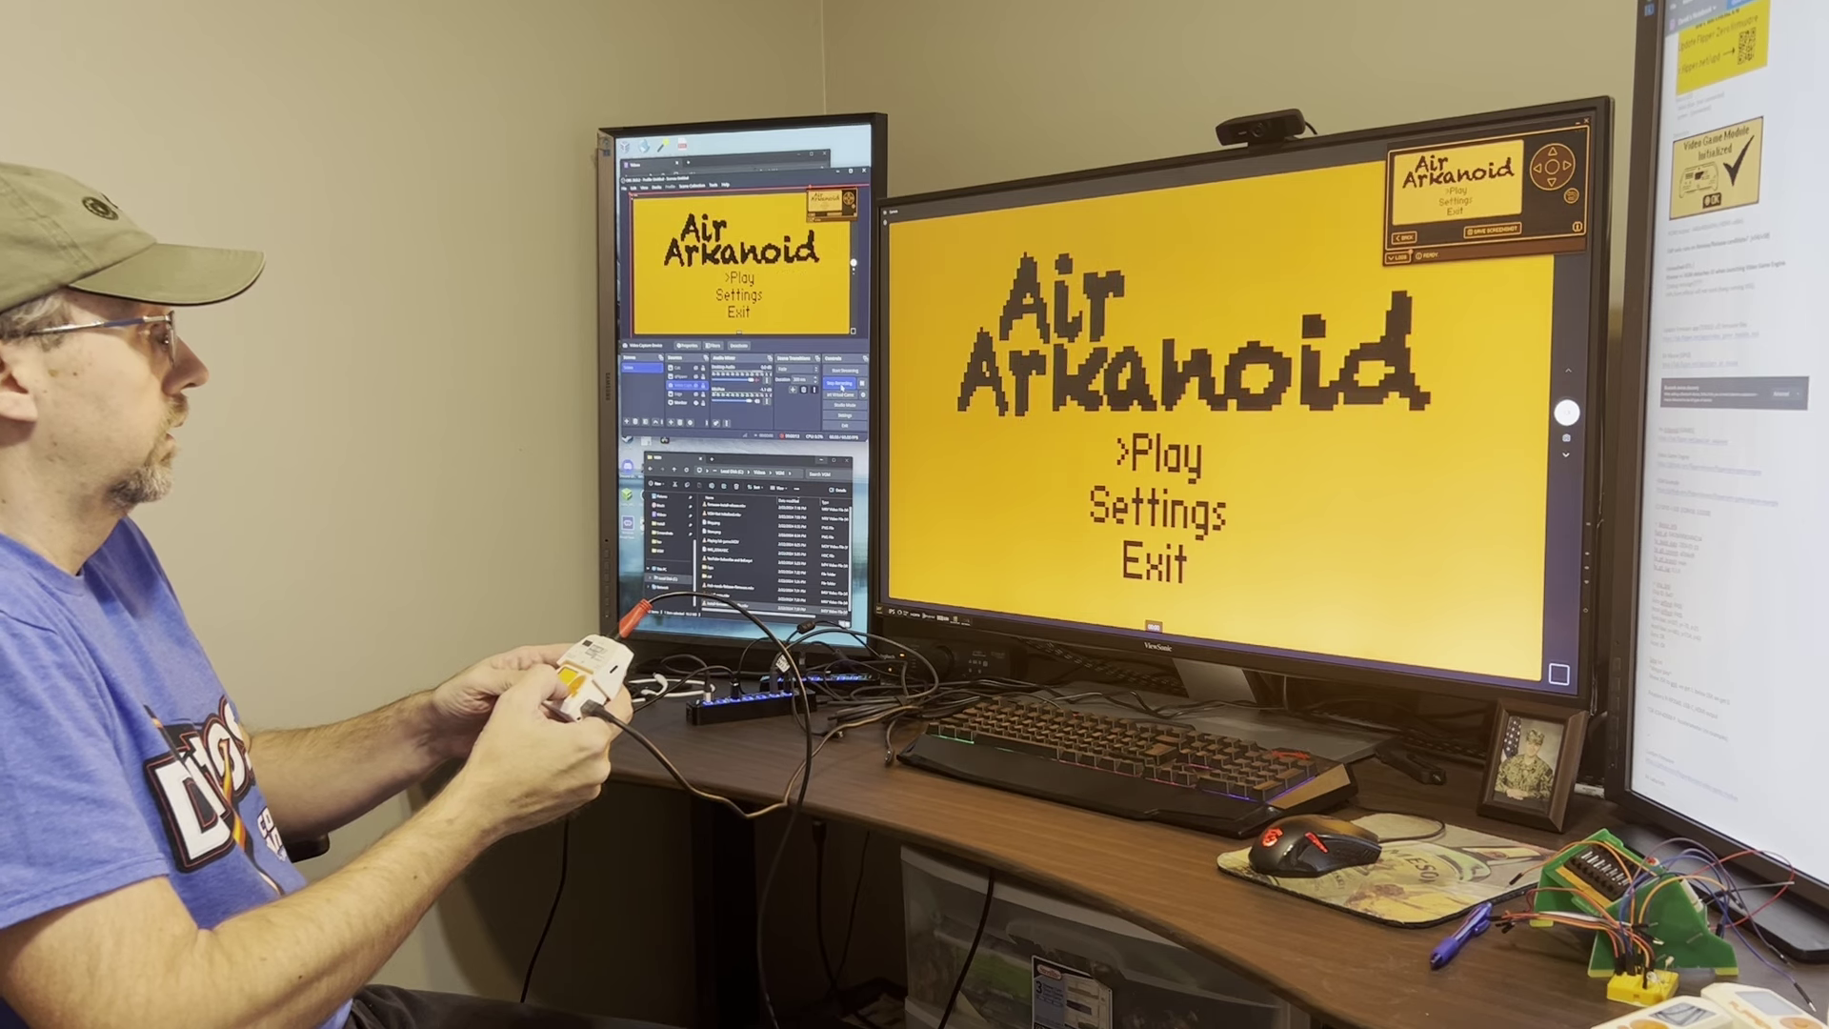
key("Down")
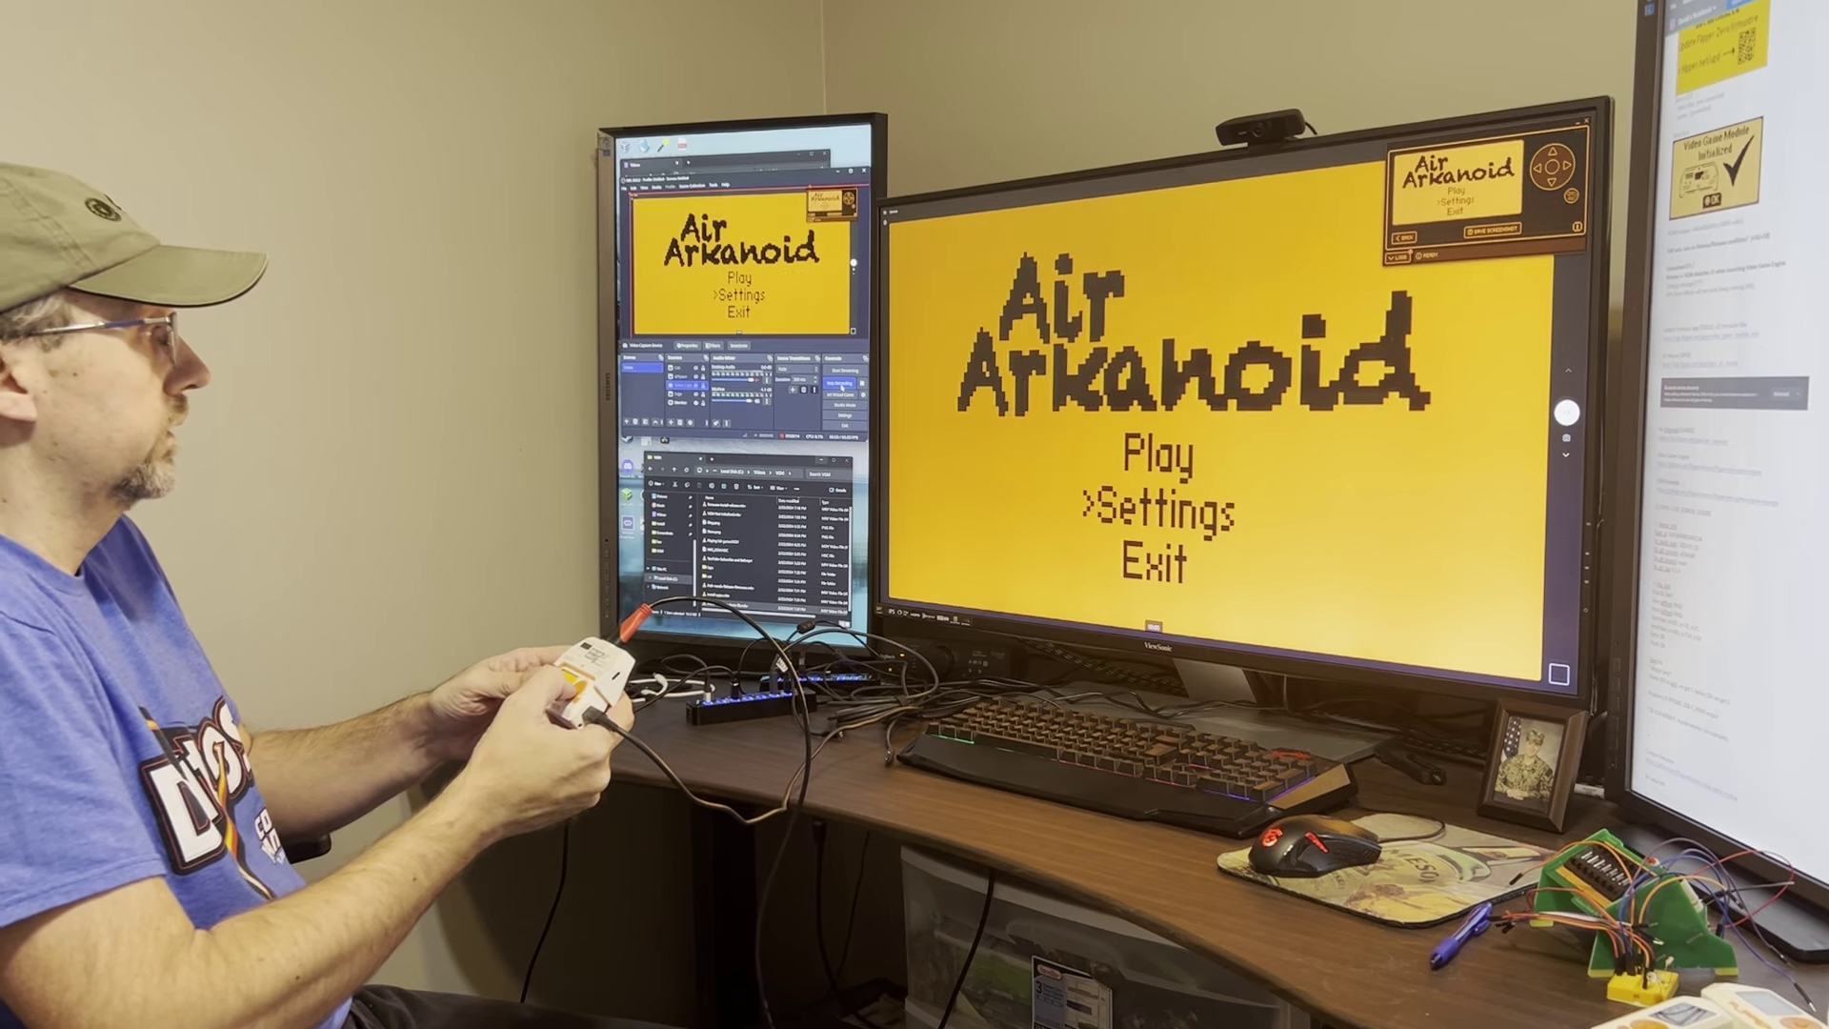
key("Return")
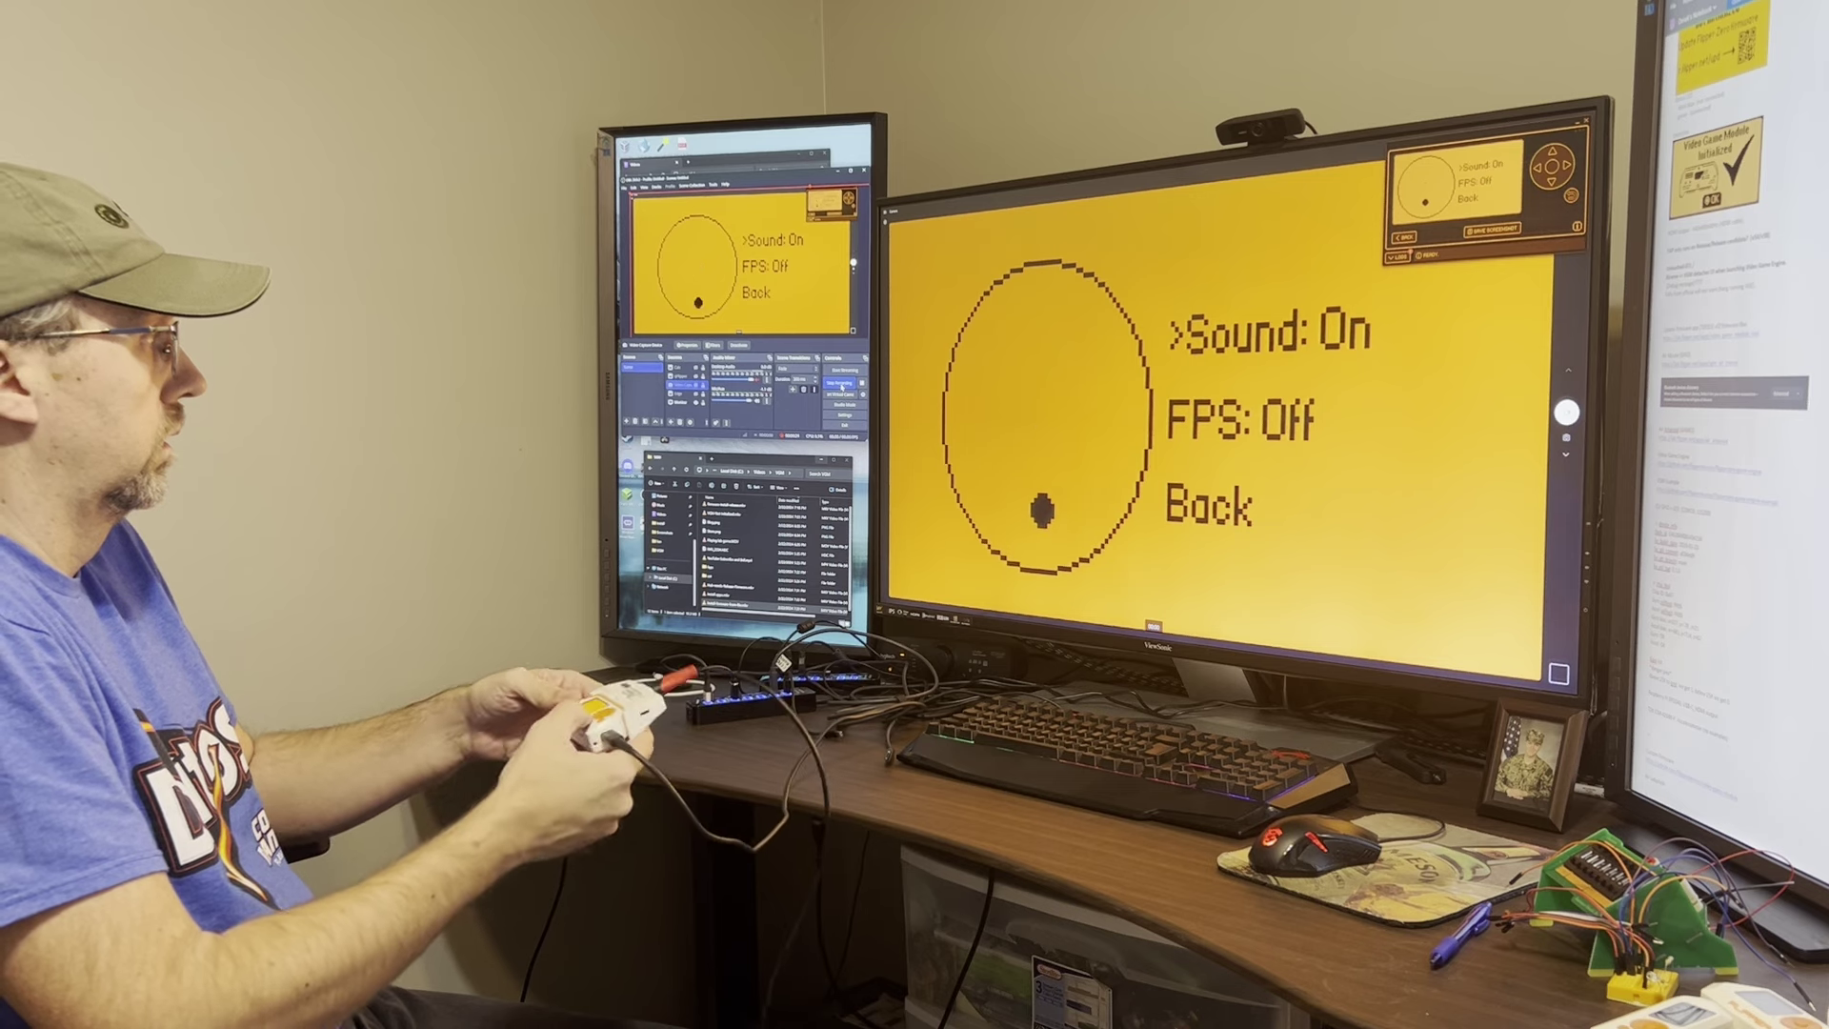
key("Escape")
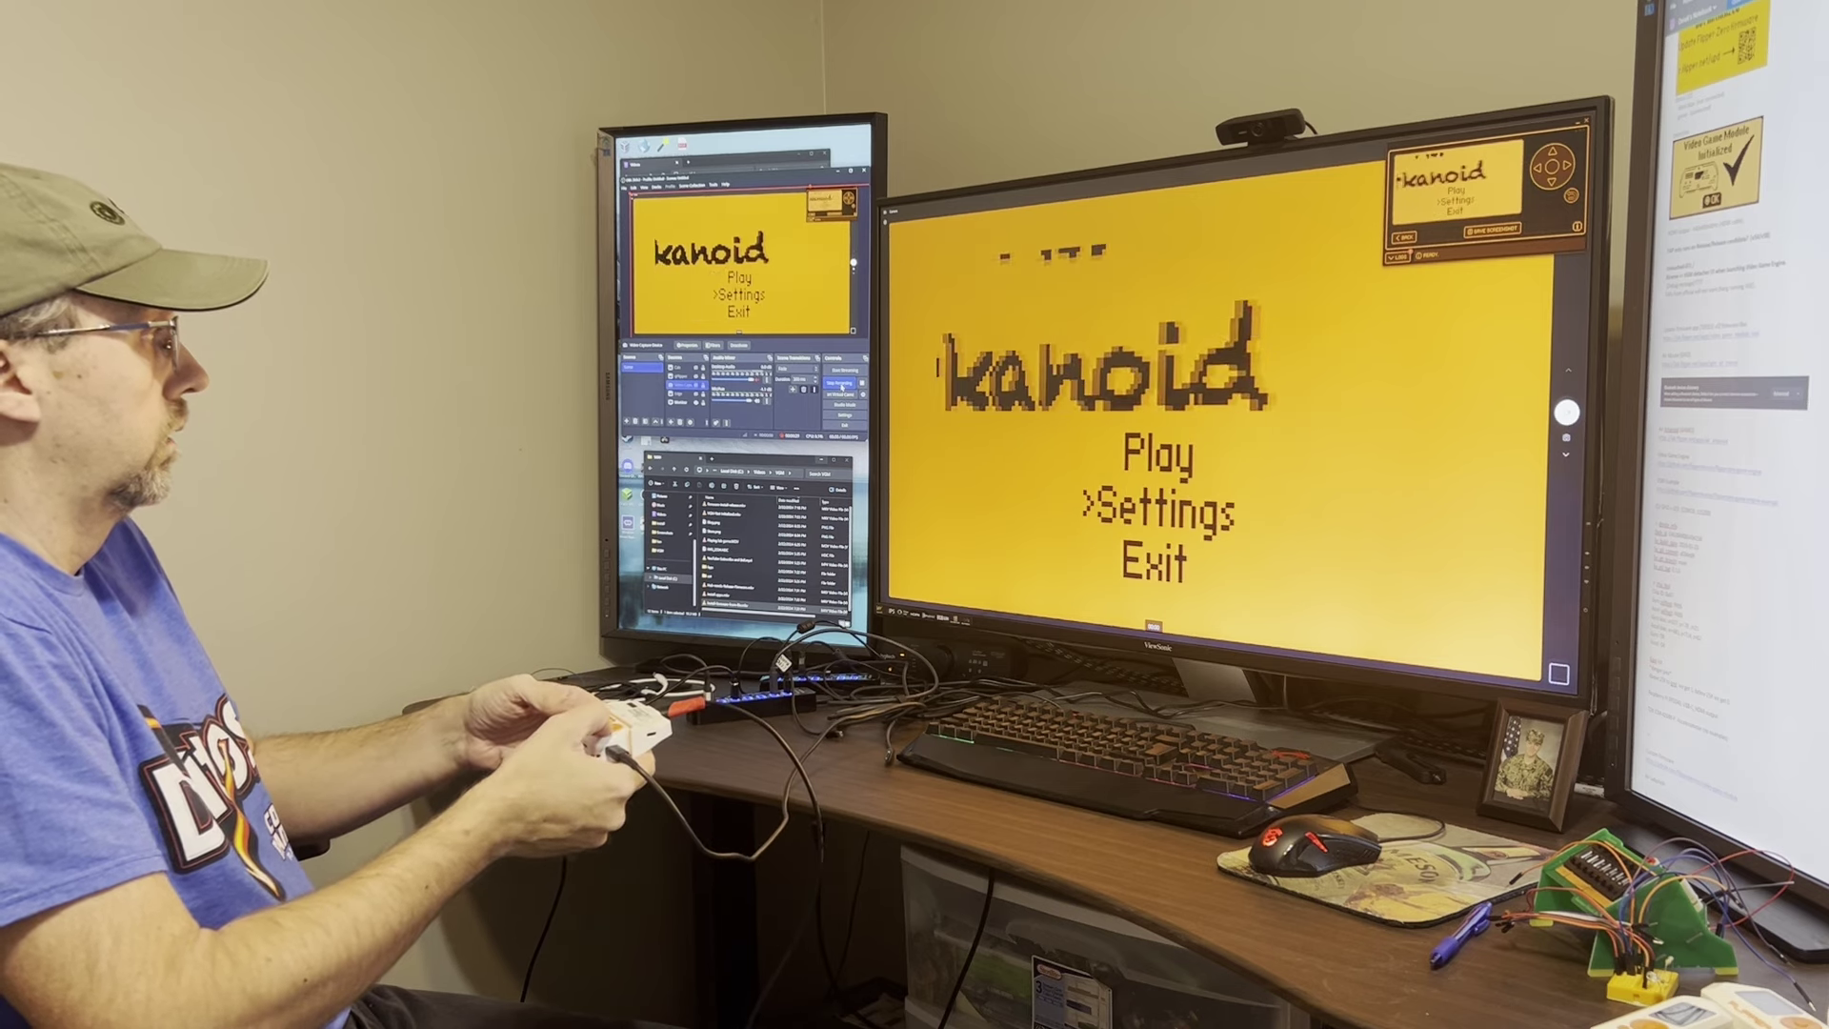
key("Up")
key("Return")
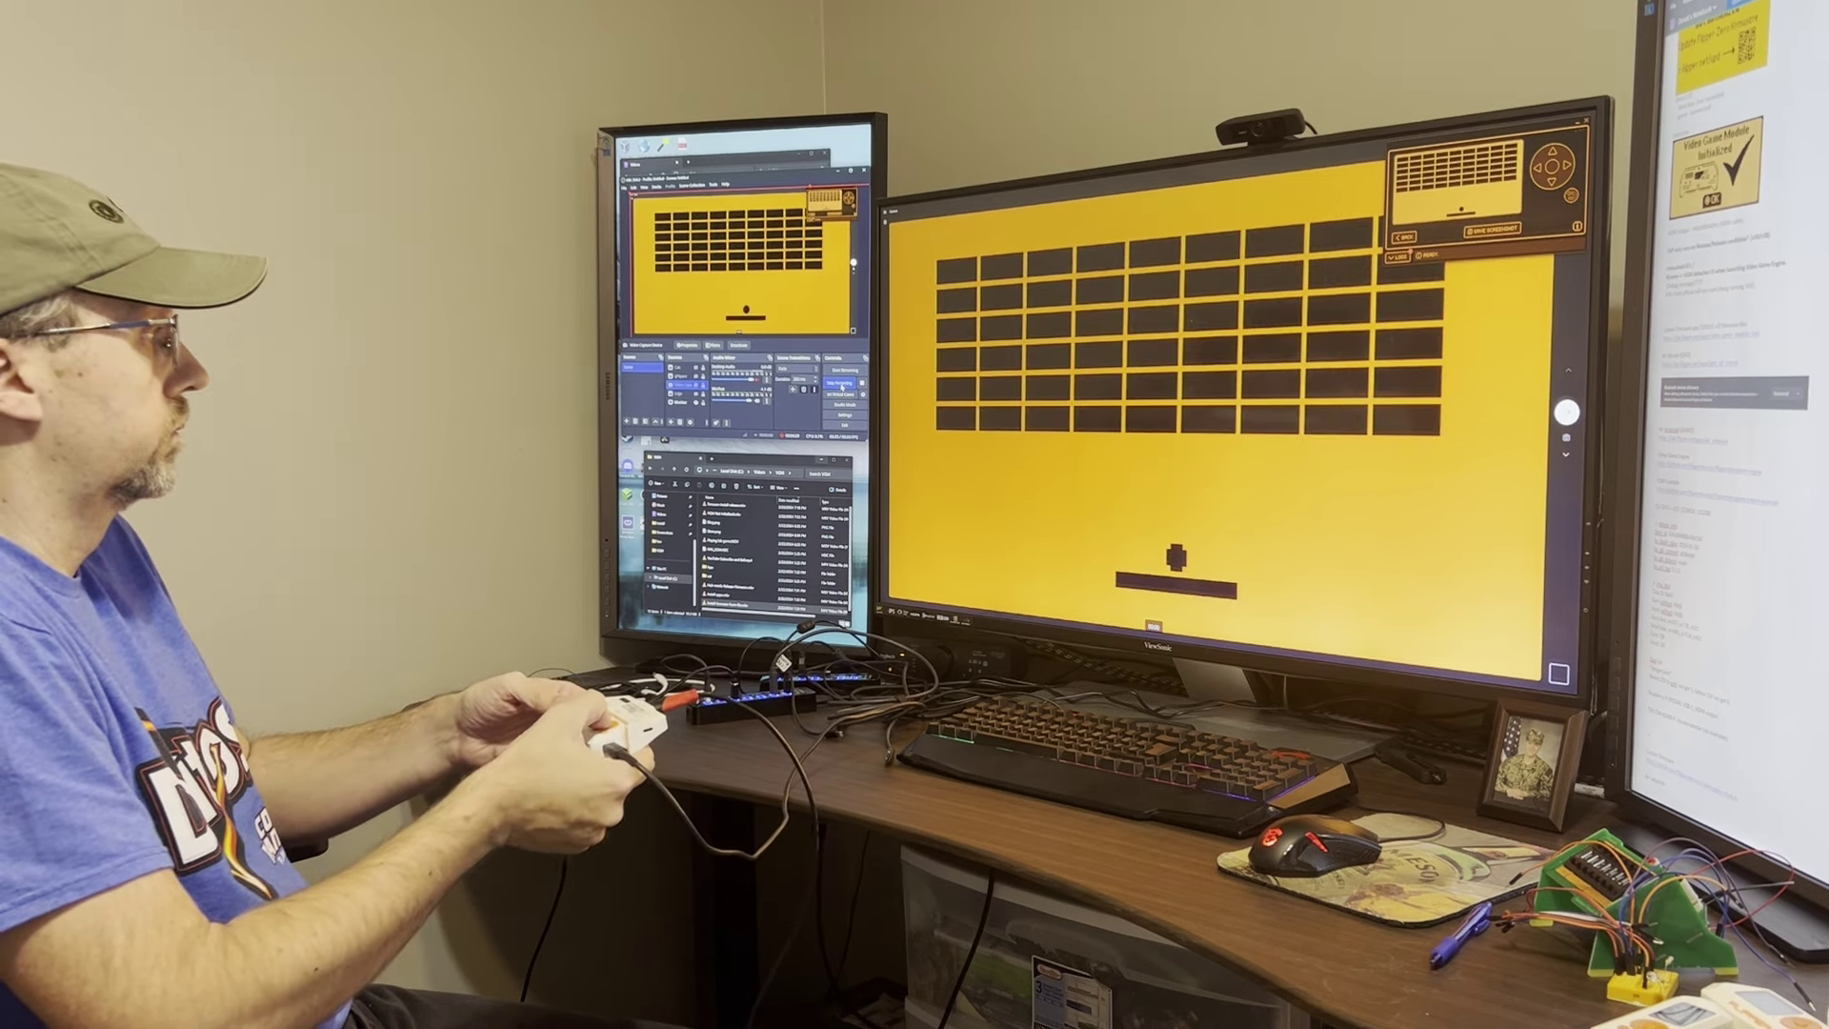
key("Left")
key("Right")
key("Return")
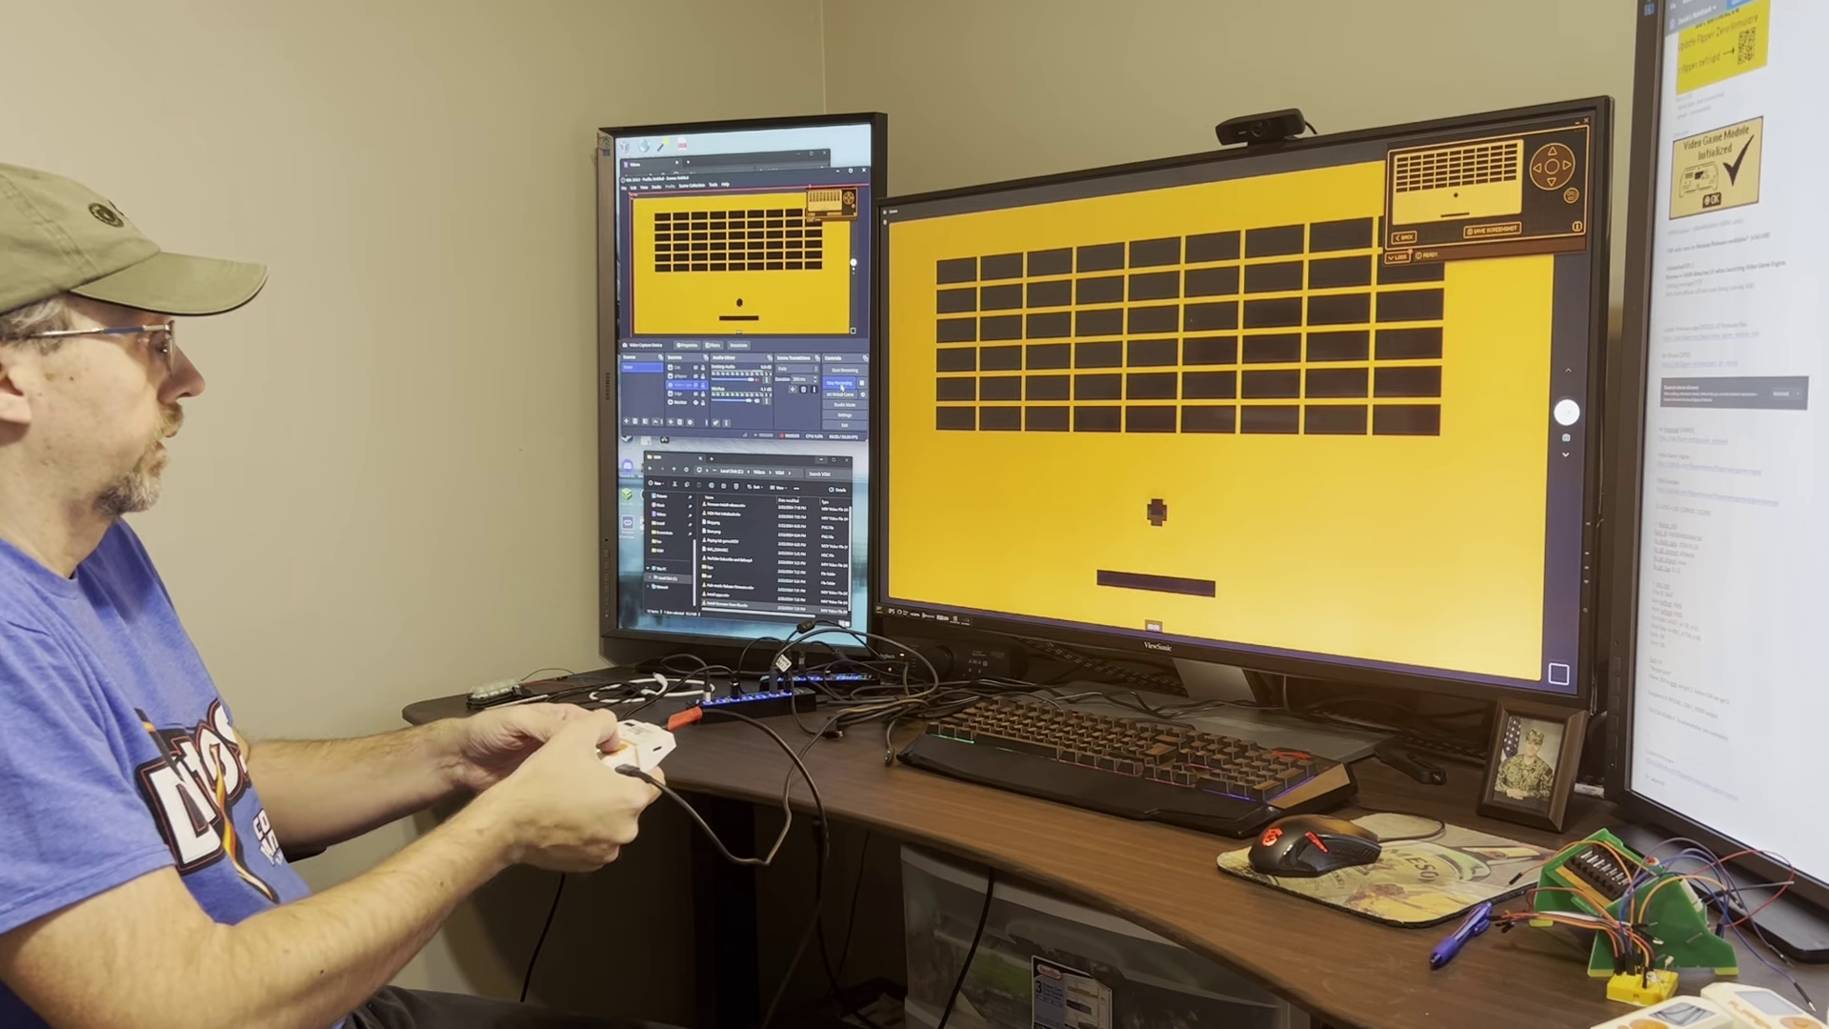
key("Left")
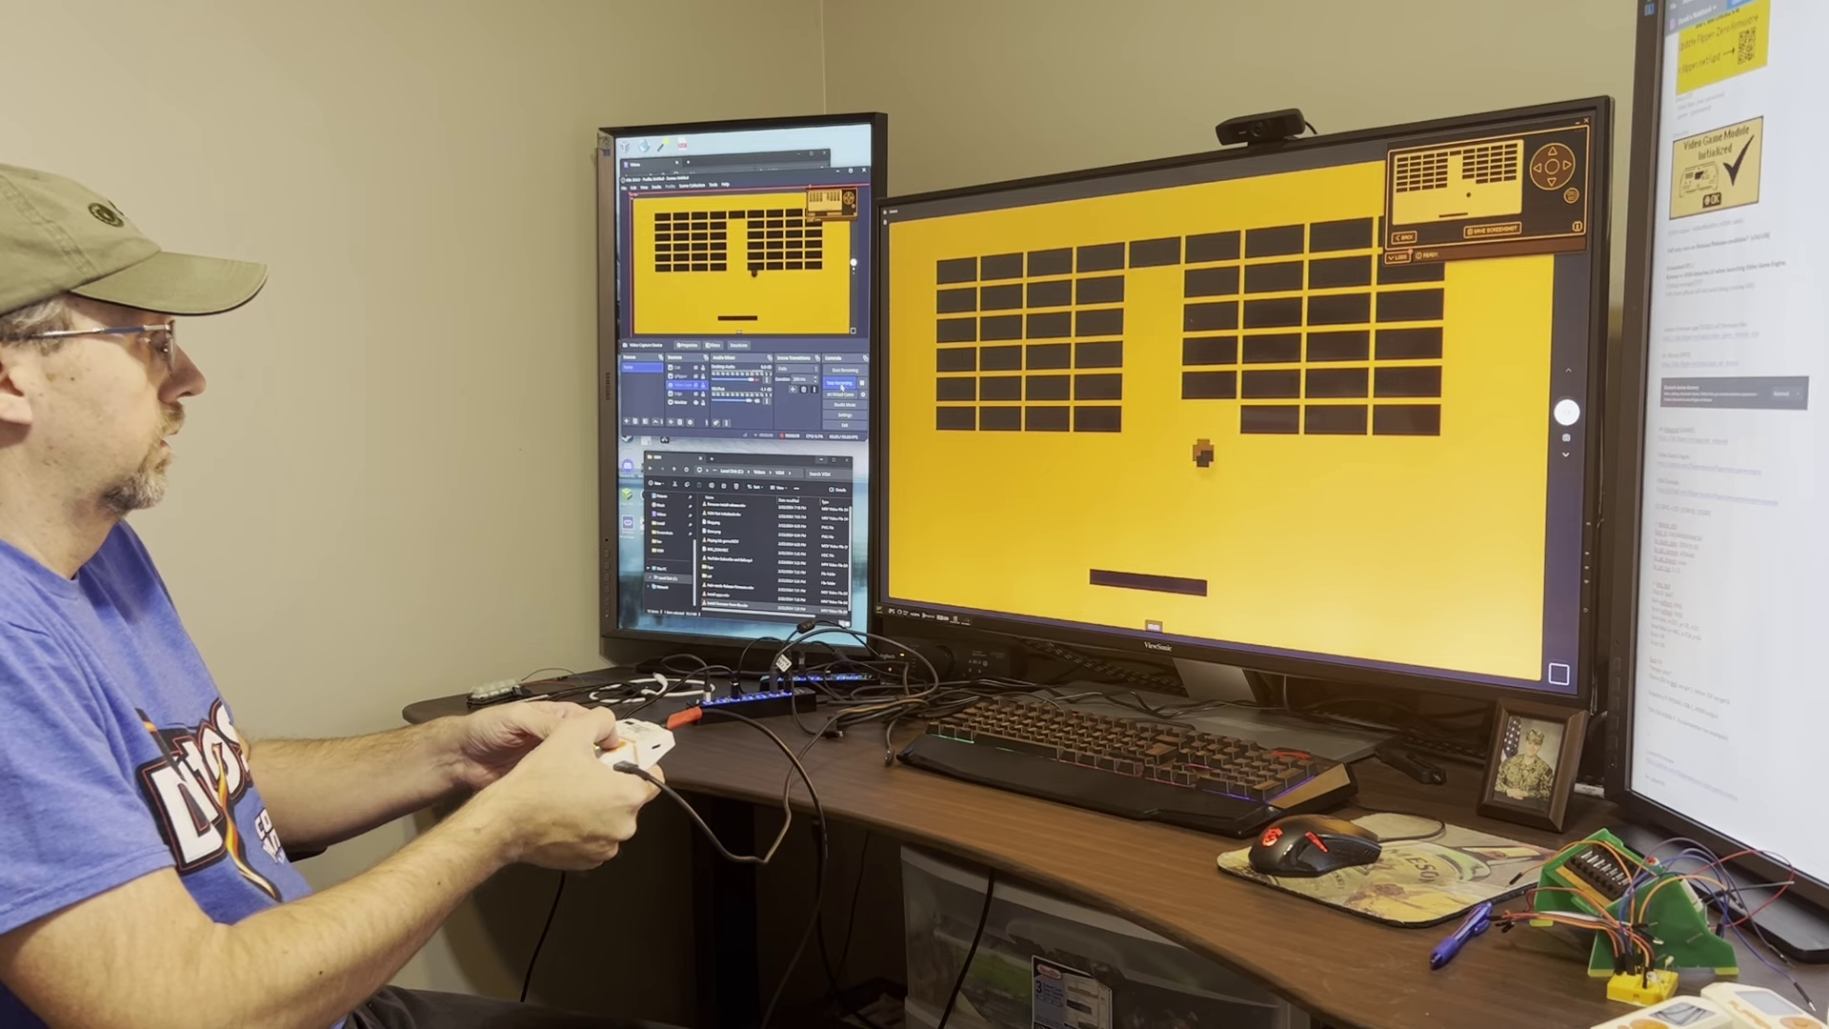
key("Right")
key("Right")
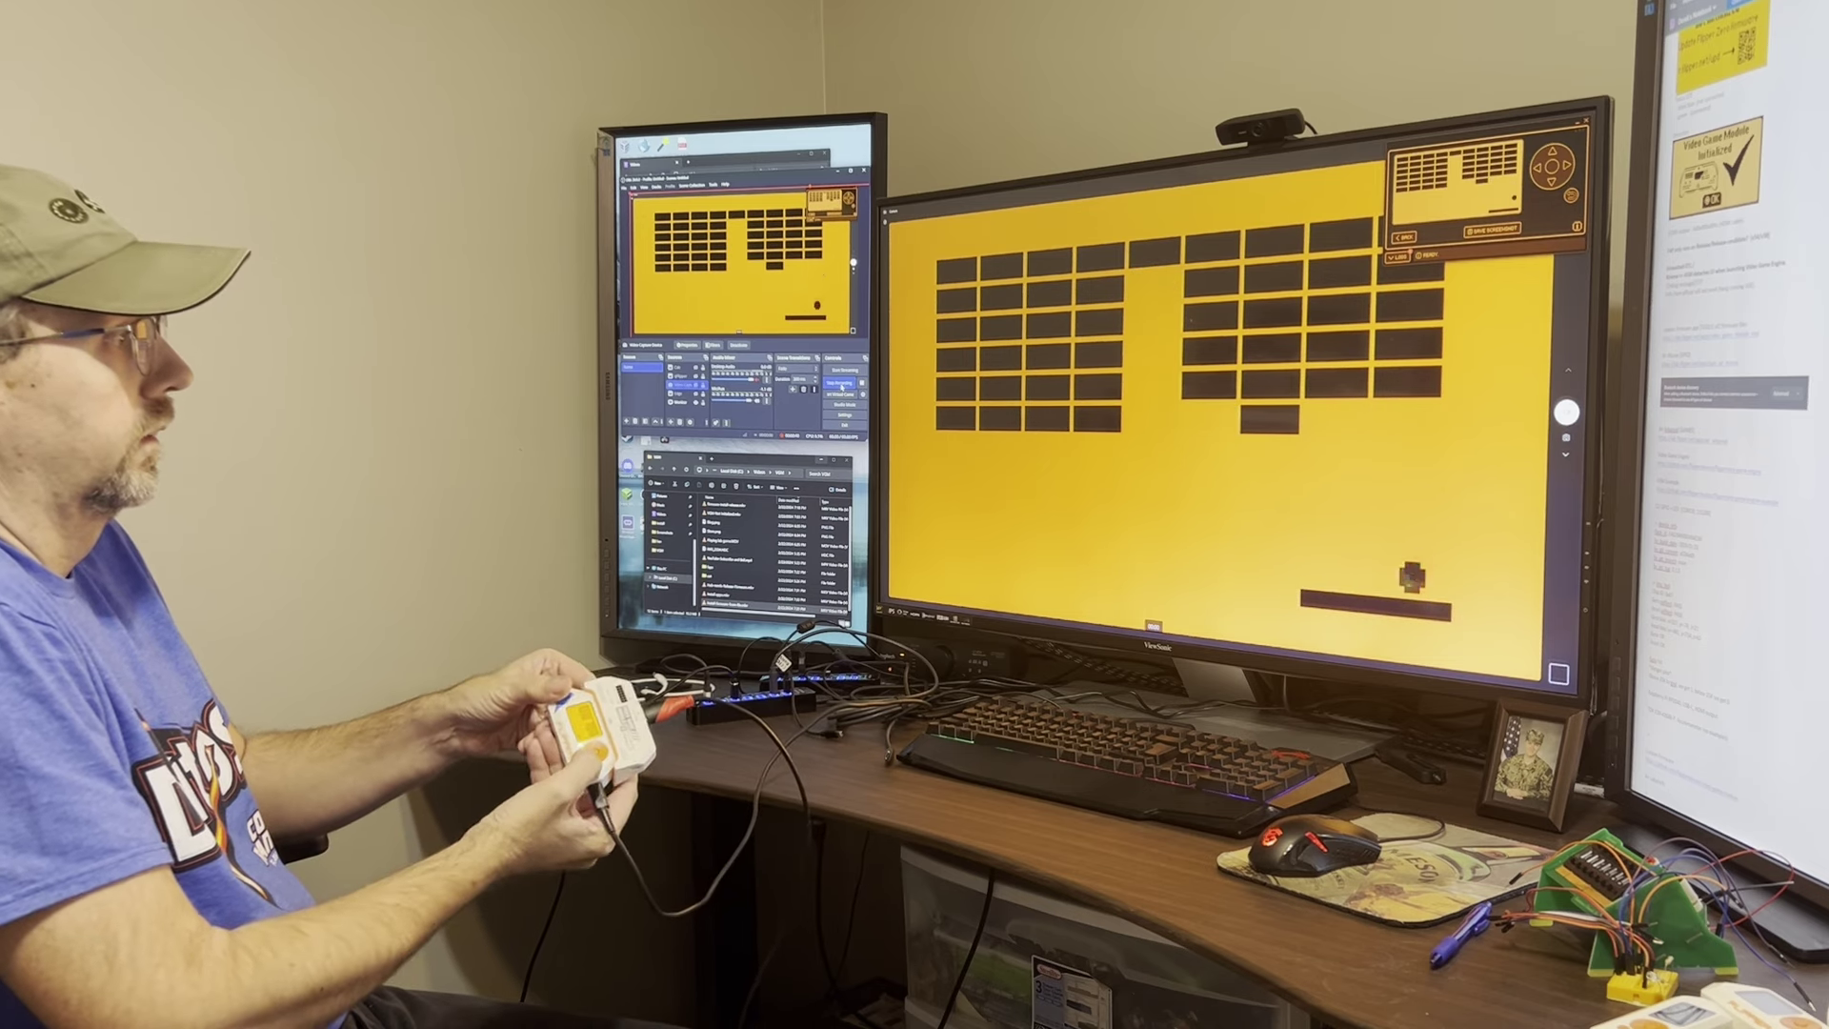
key("Right")
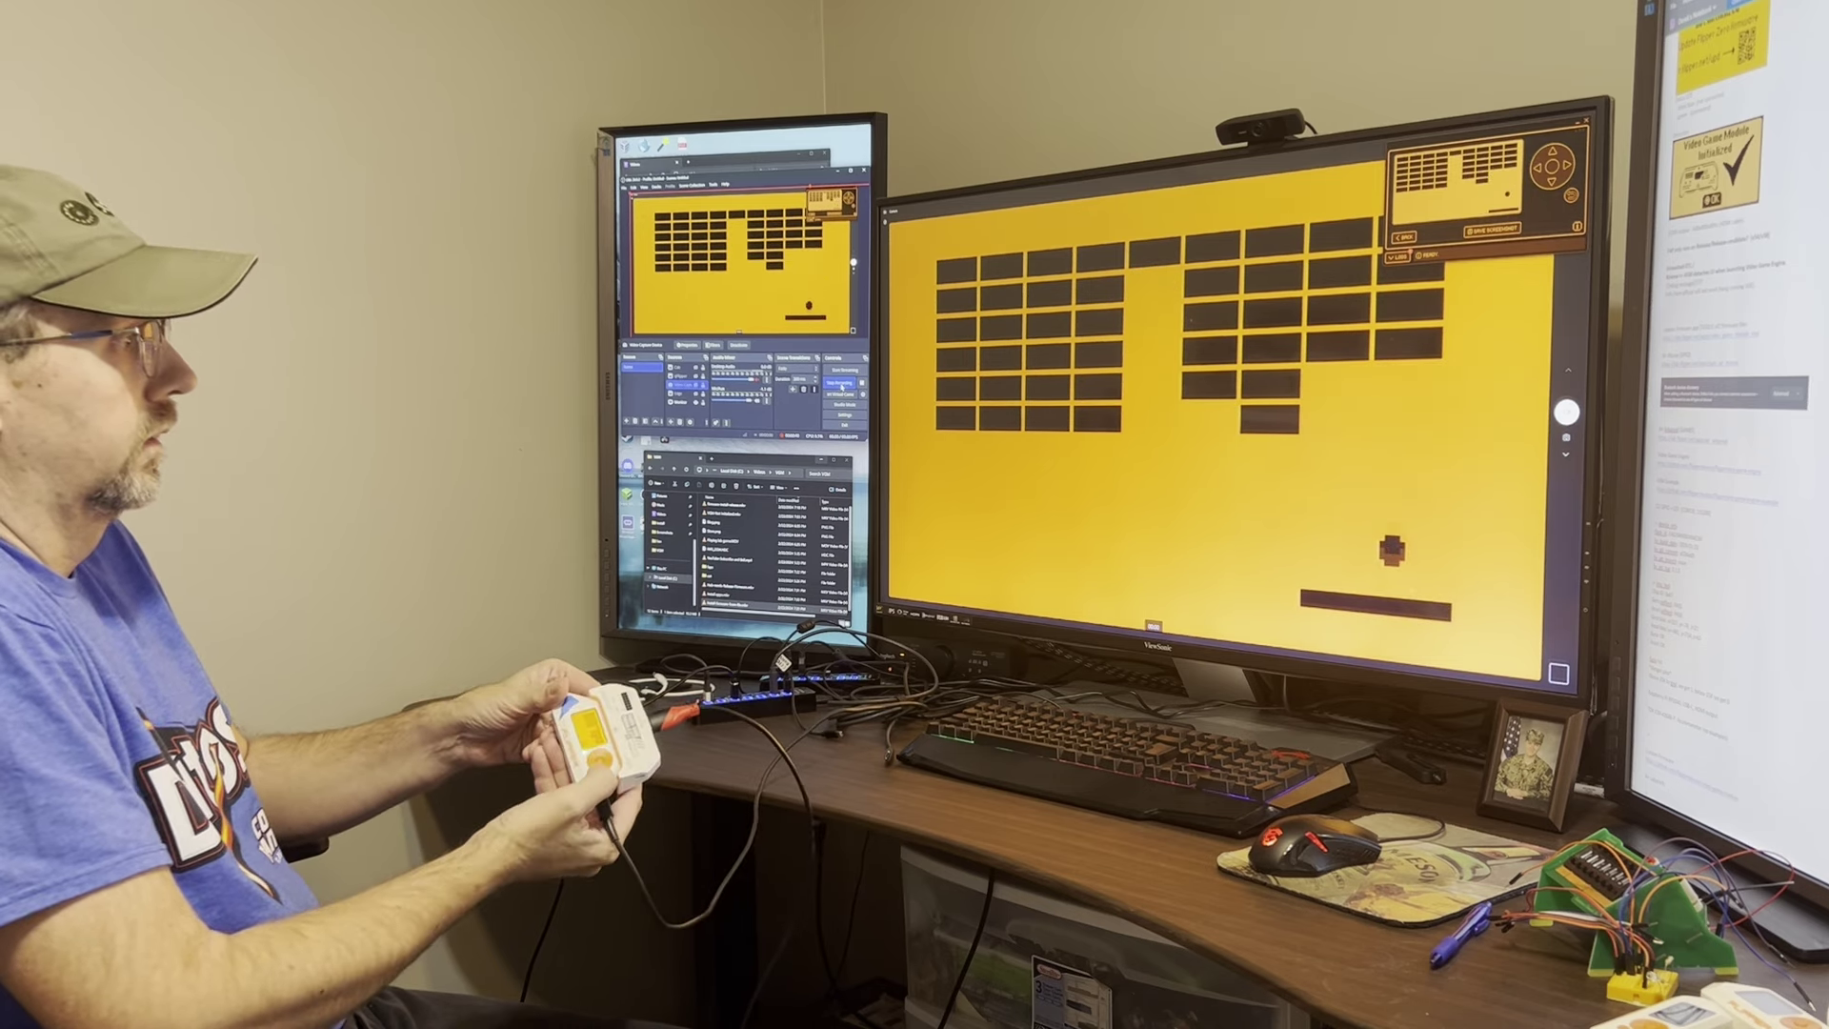
key("Left")
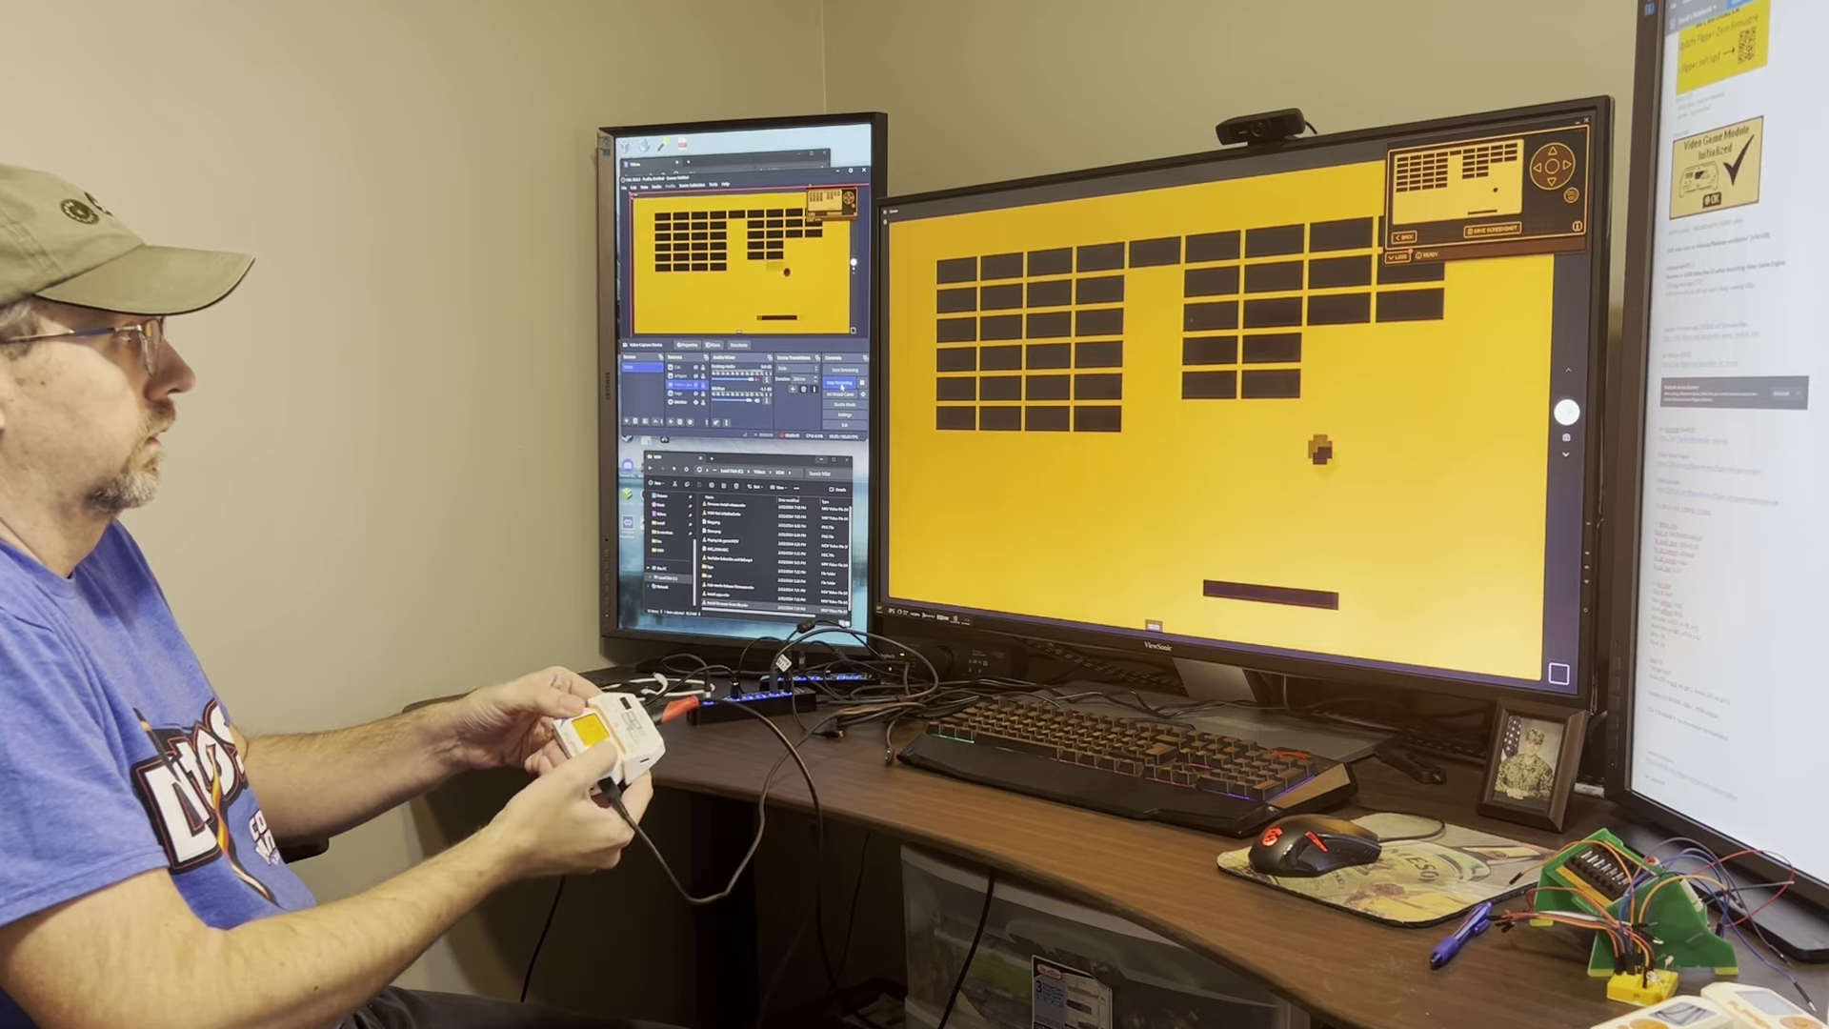
key("Right")
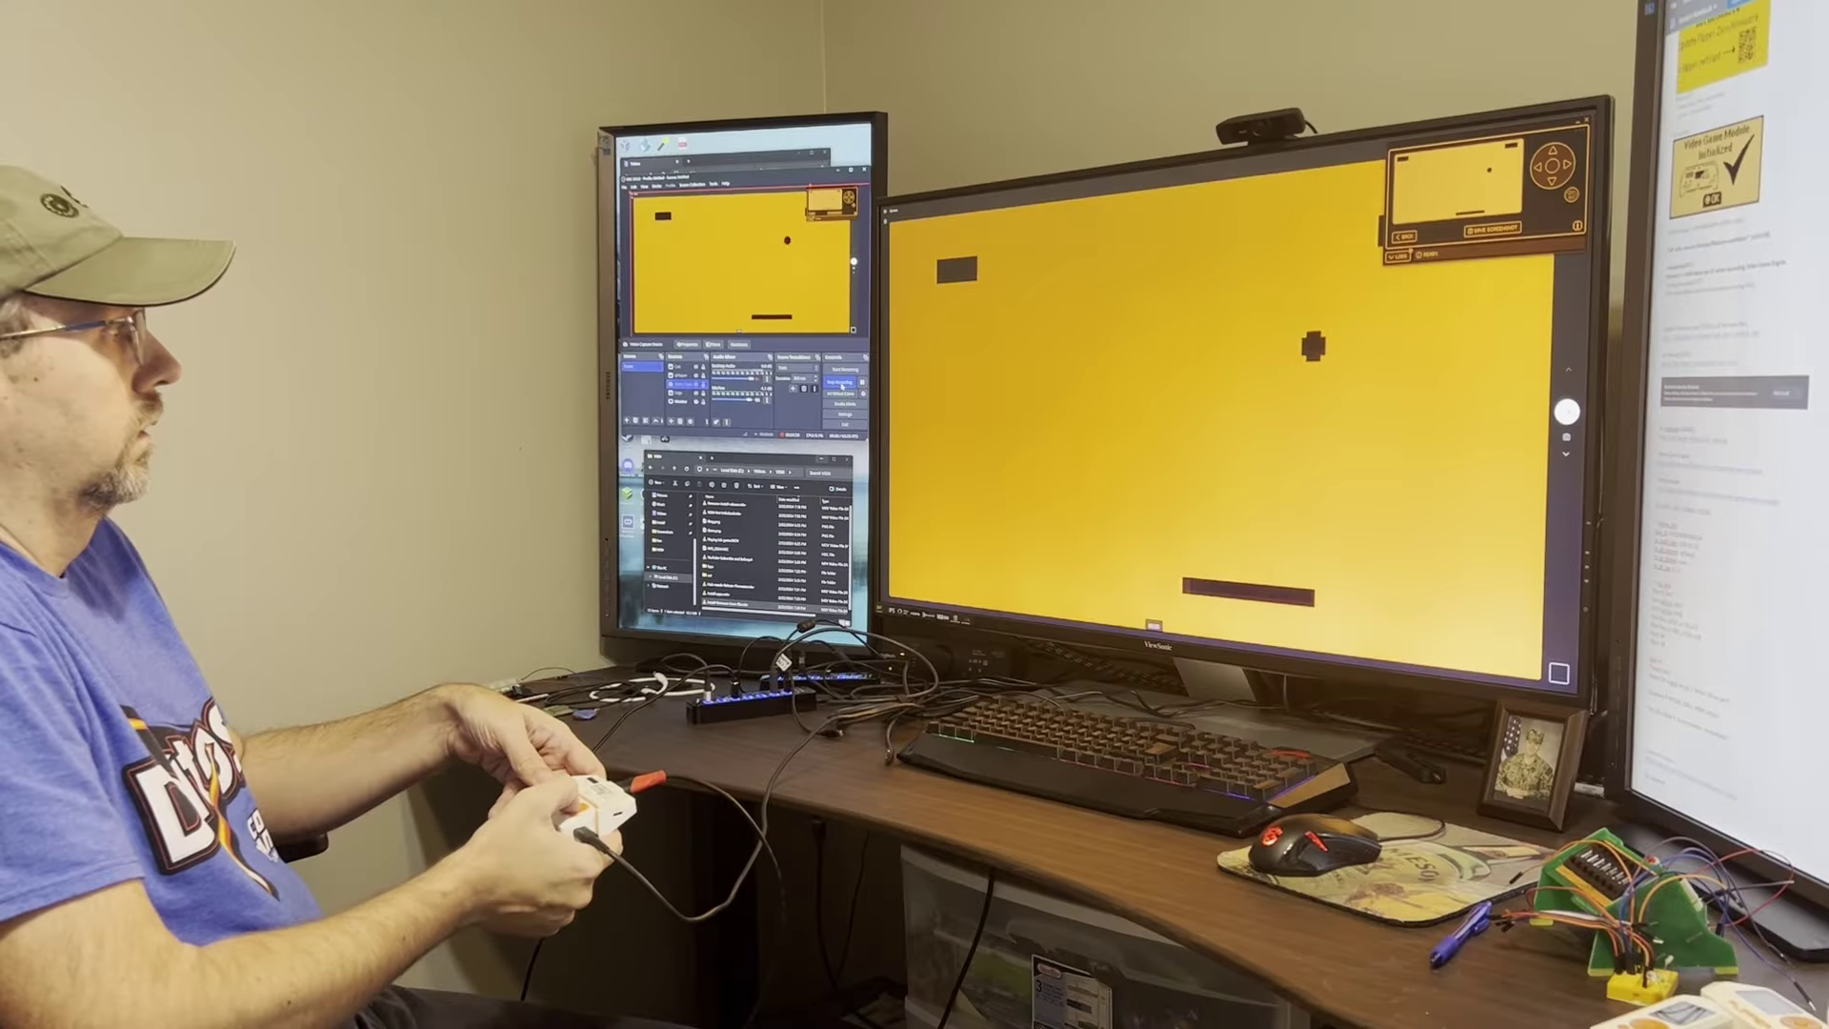
key("Left")
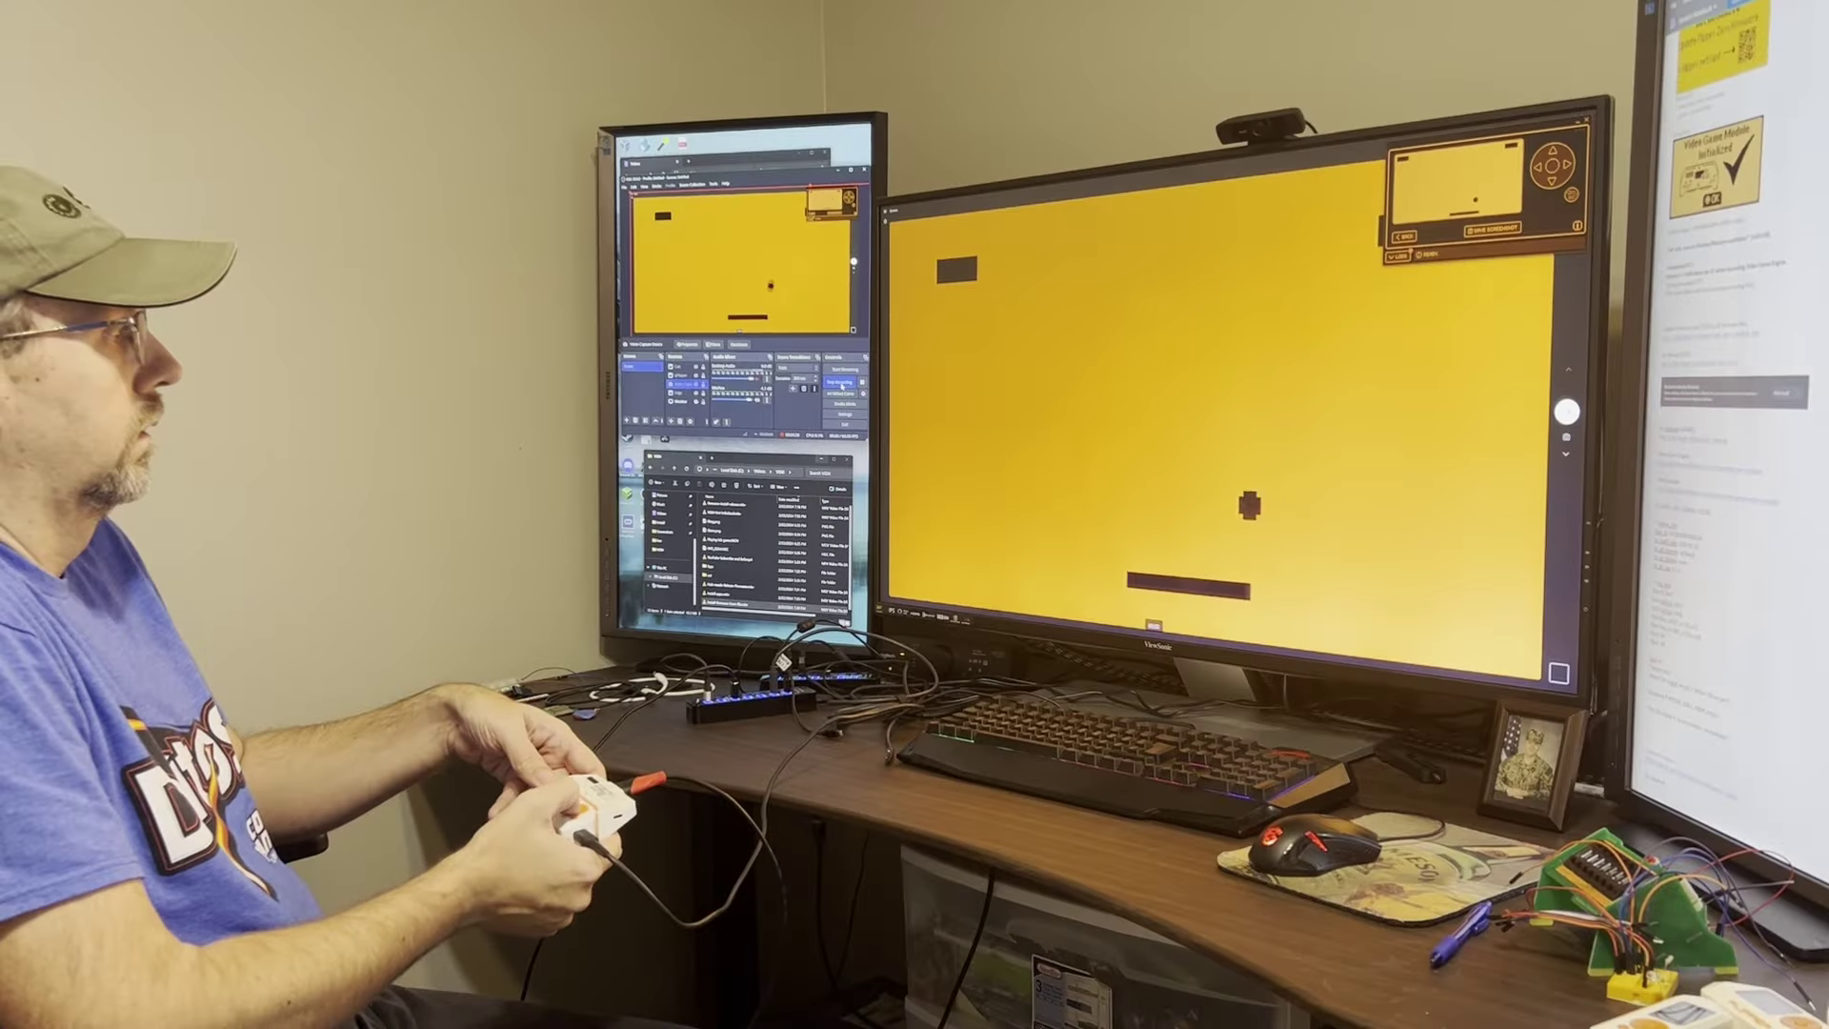
key("Right")
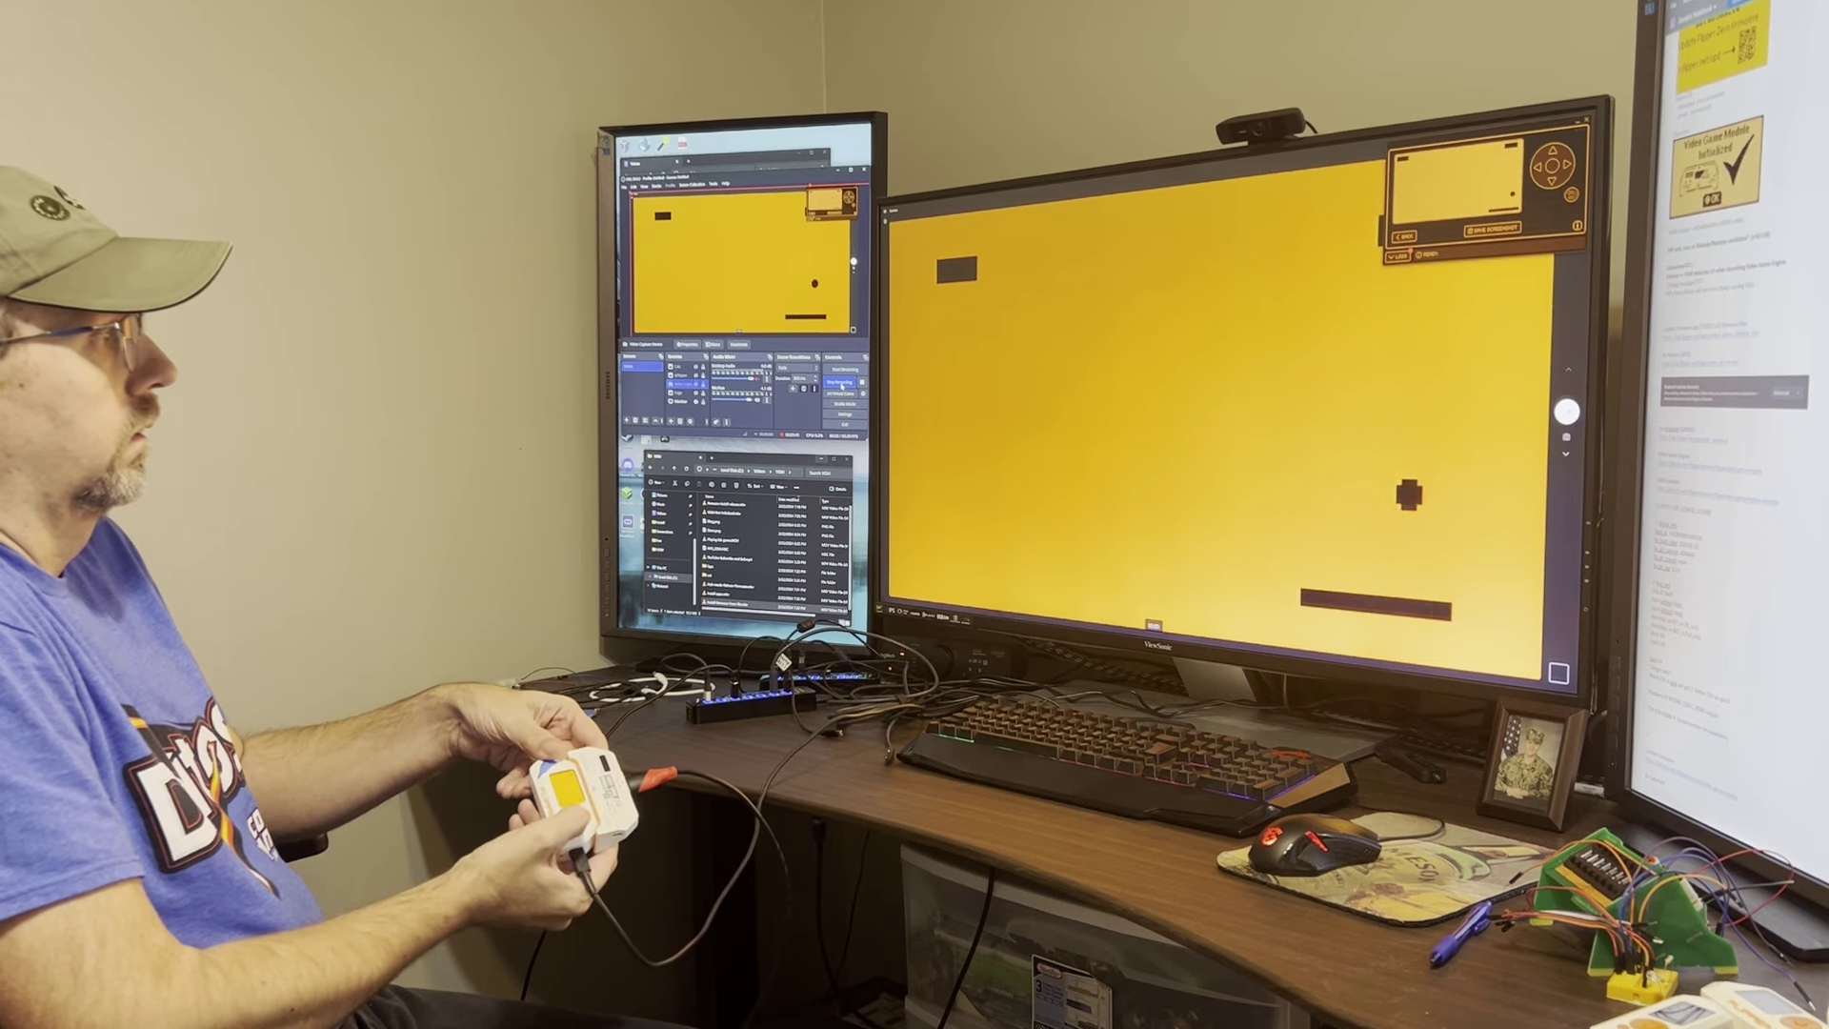
key("Left")
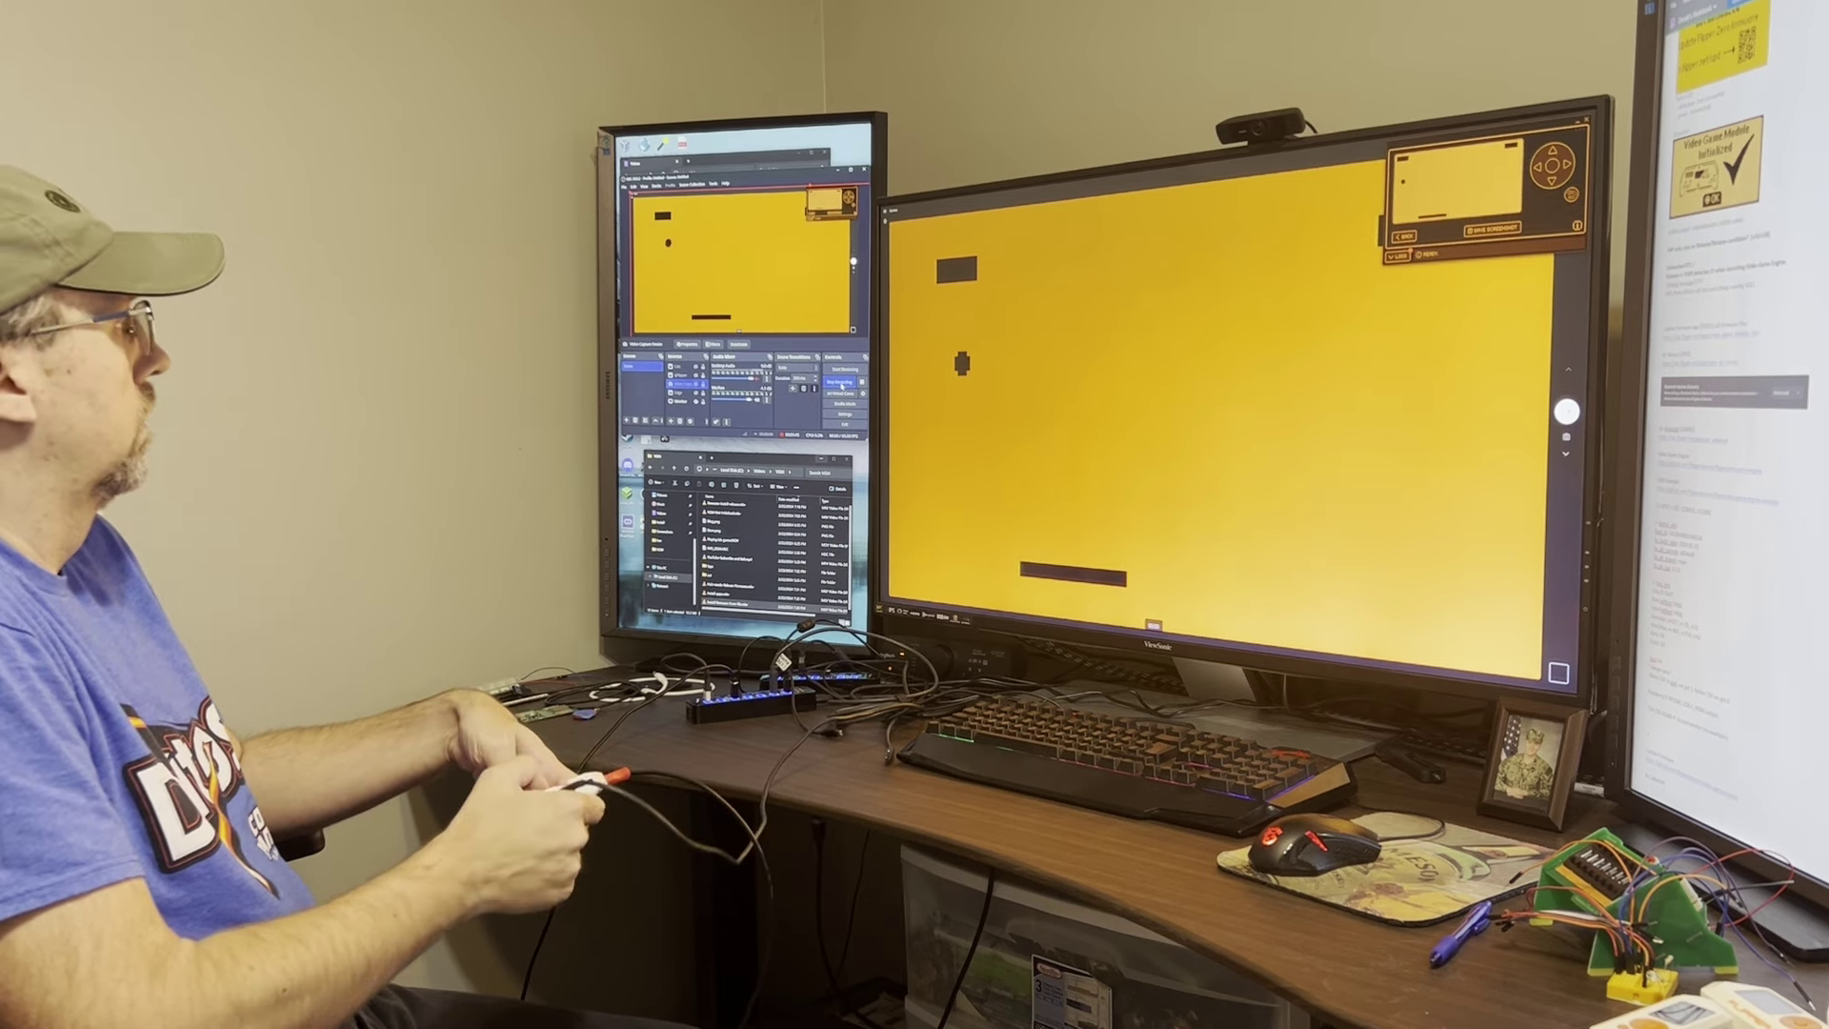
key("Left")
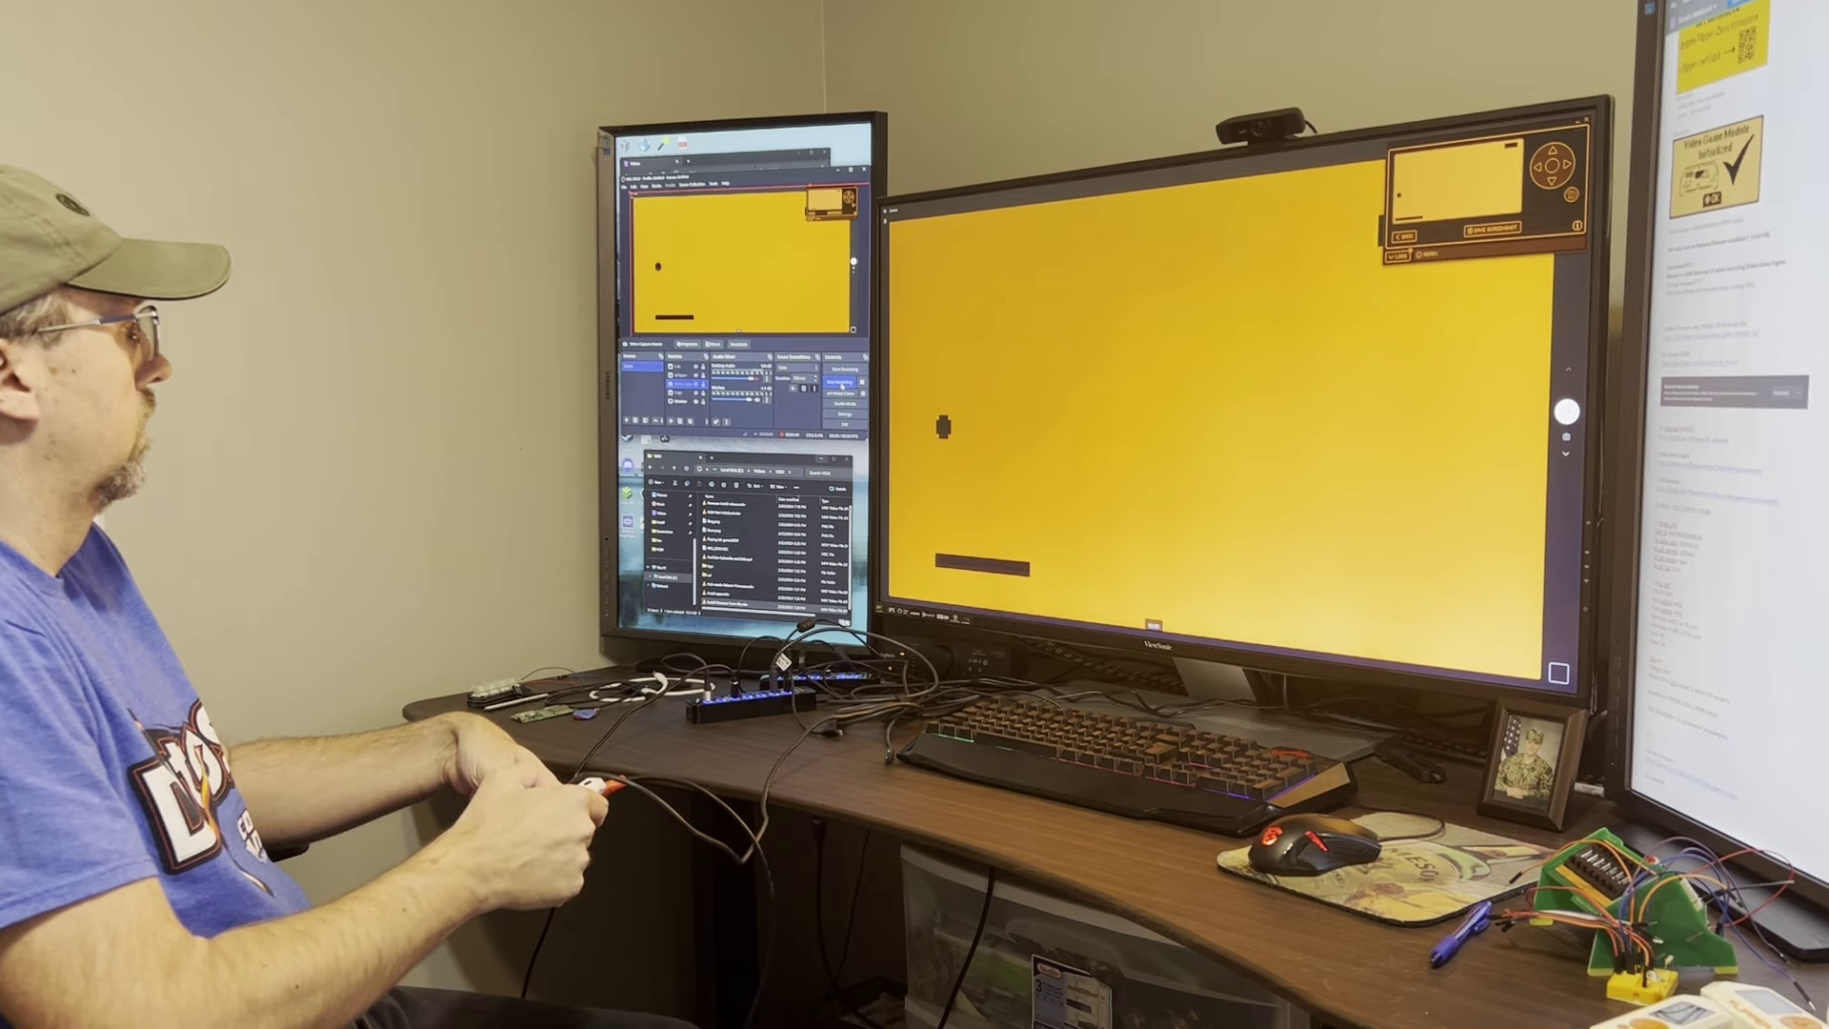
key("Right")
key("Left")
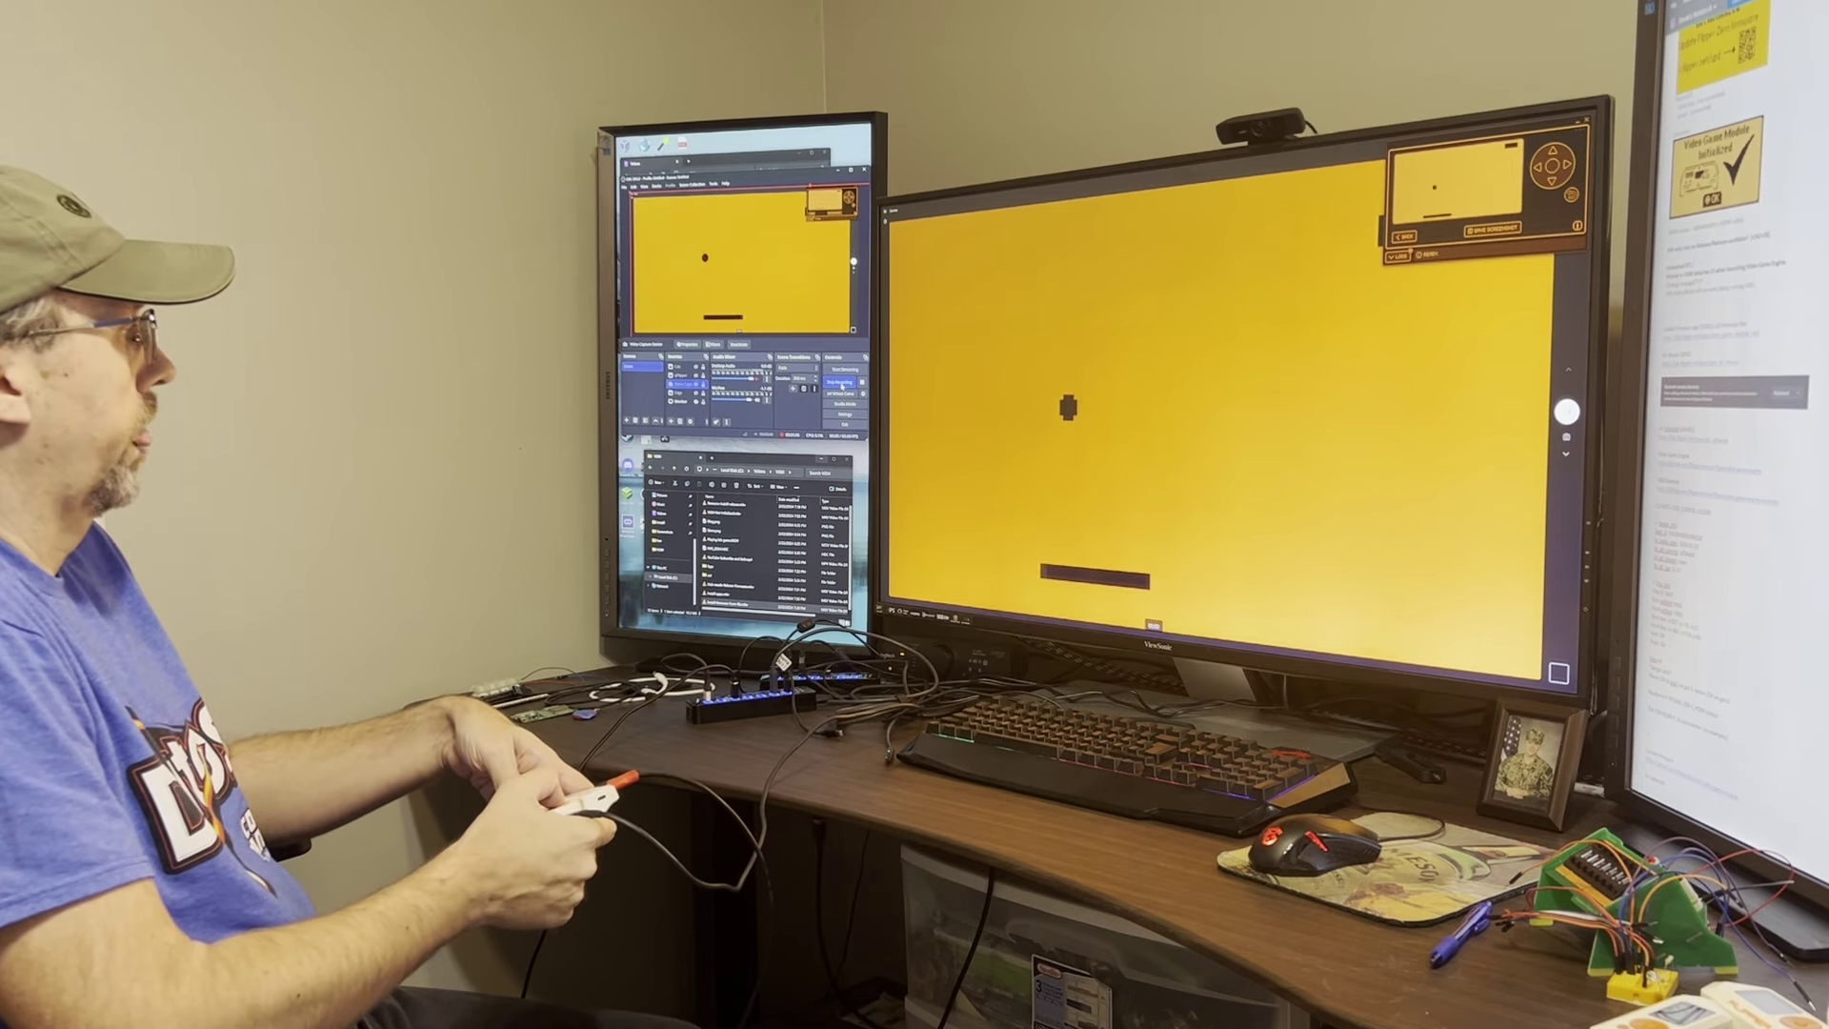
key("Right")
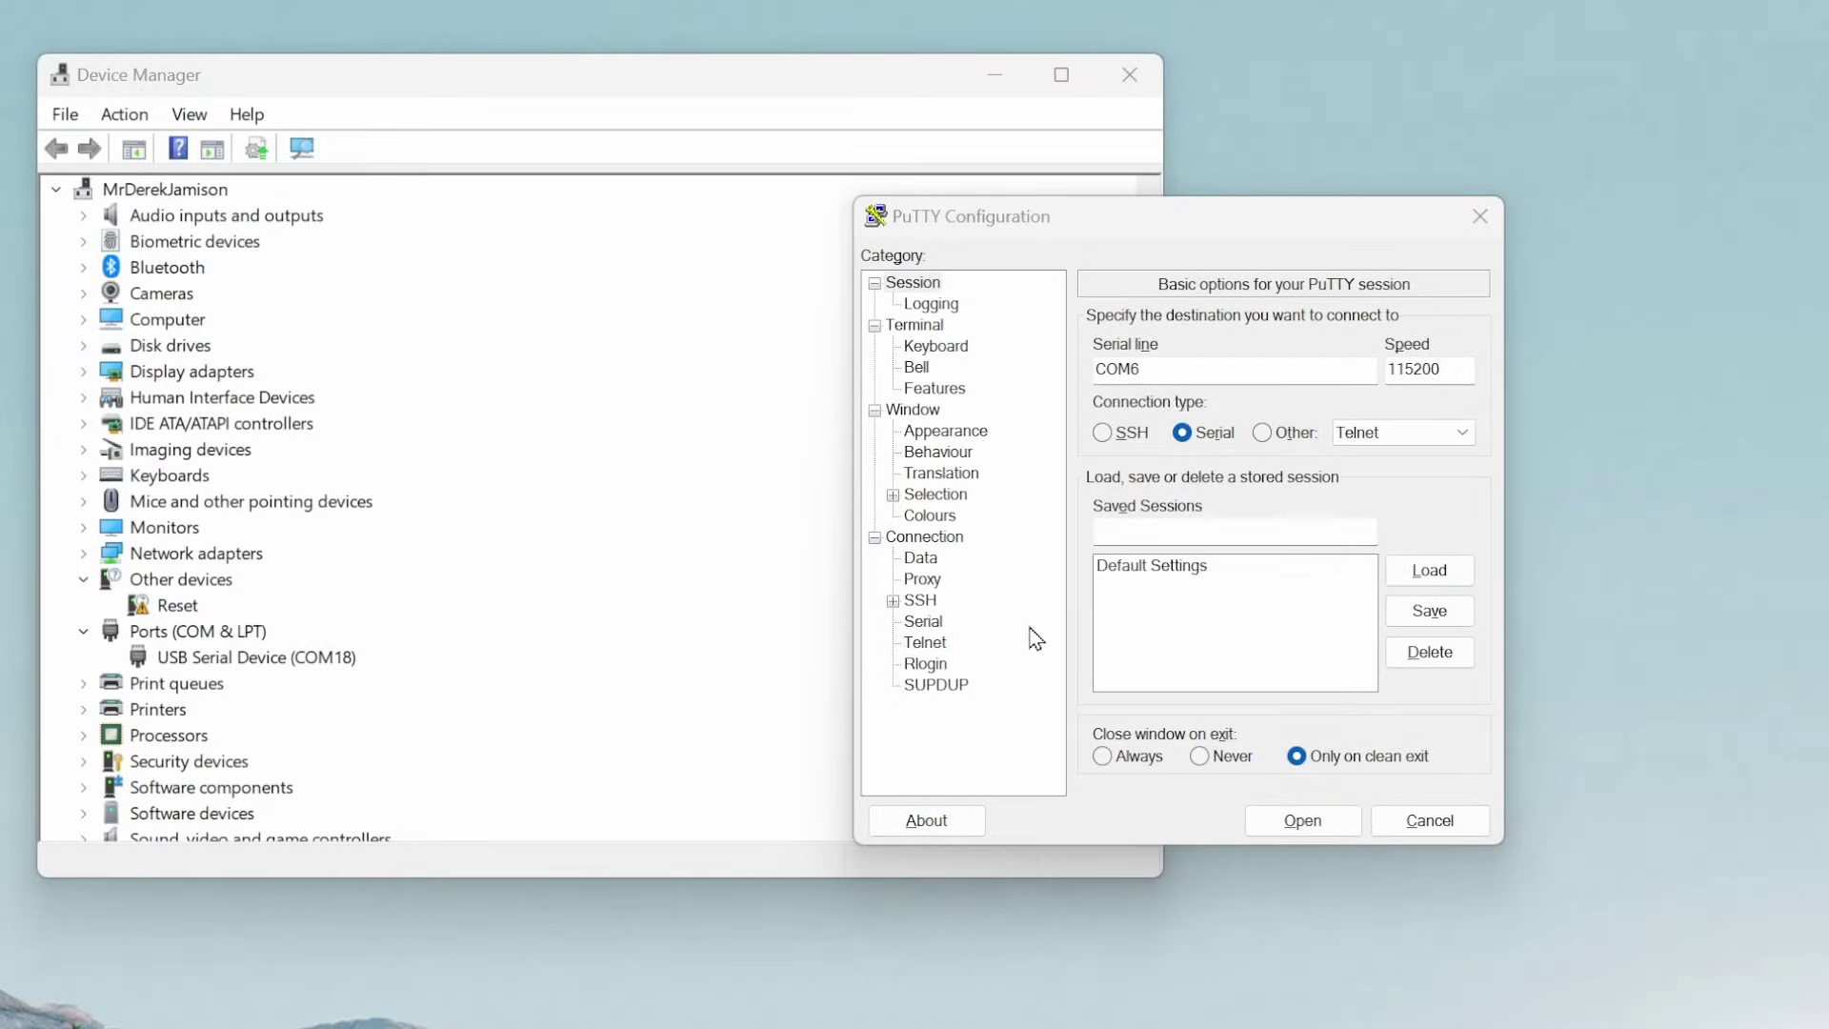
Step: In PuTTY, open a serial session on COM18 at speed 115200 and bring up the command prompt
left_click(1173, 365)
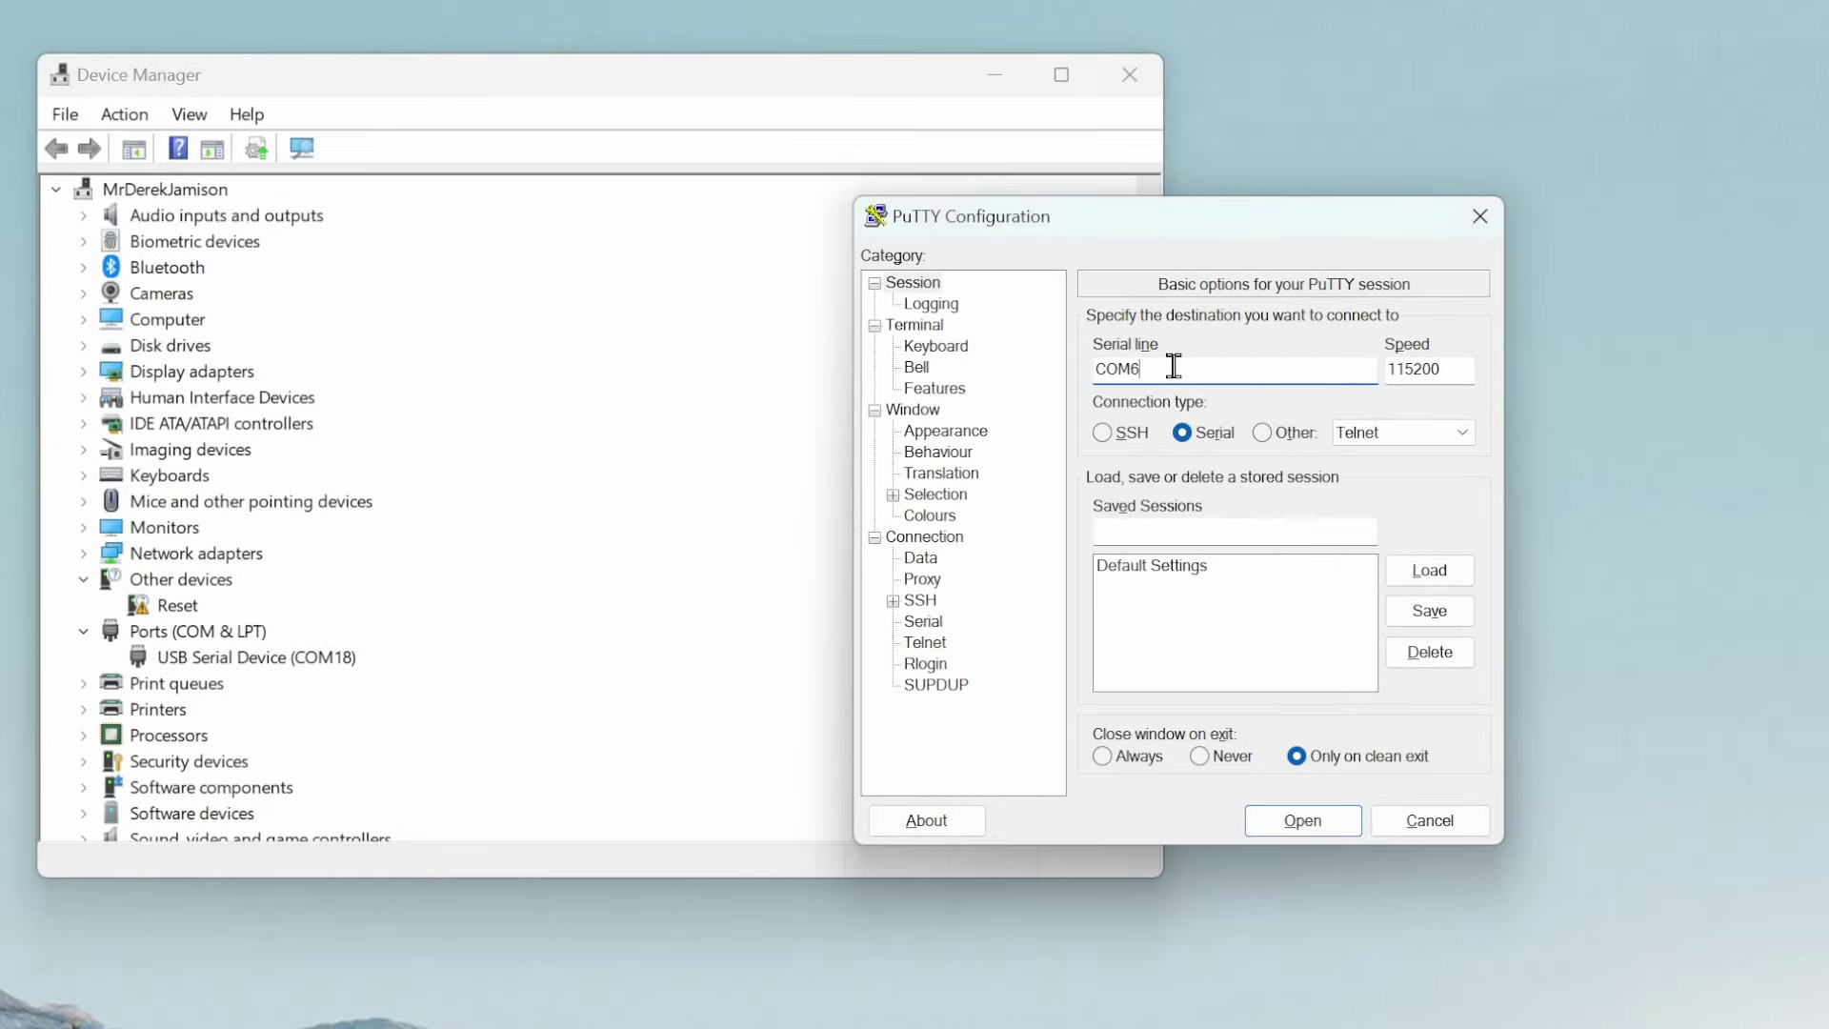
type("18")
key("Return")
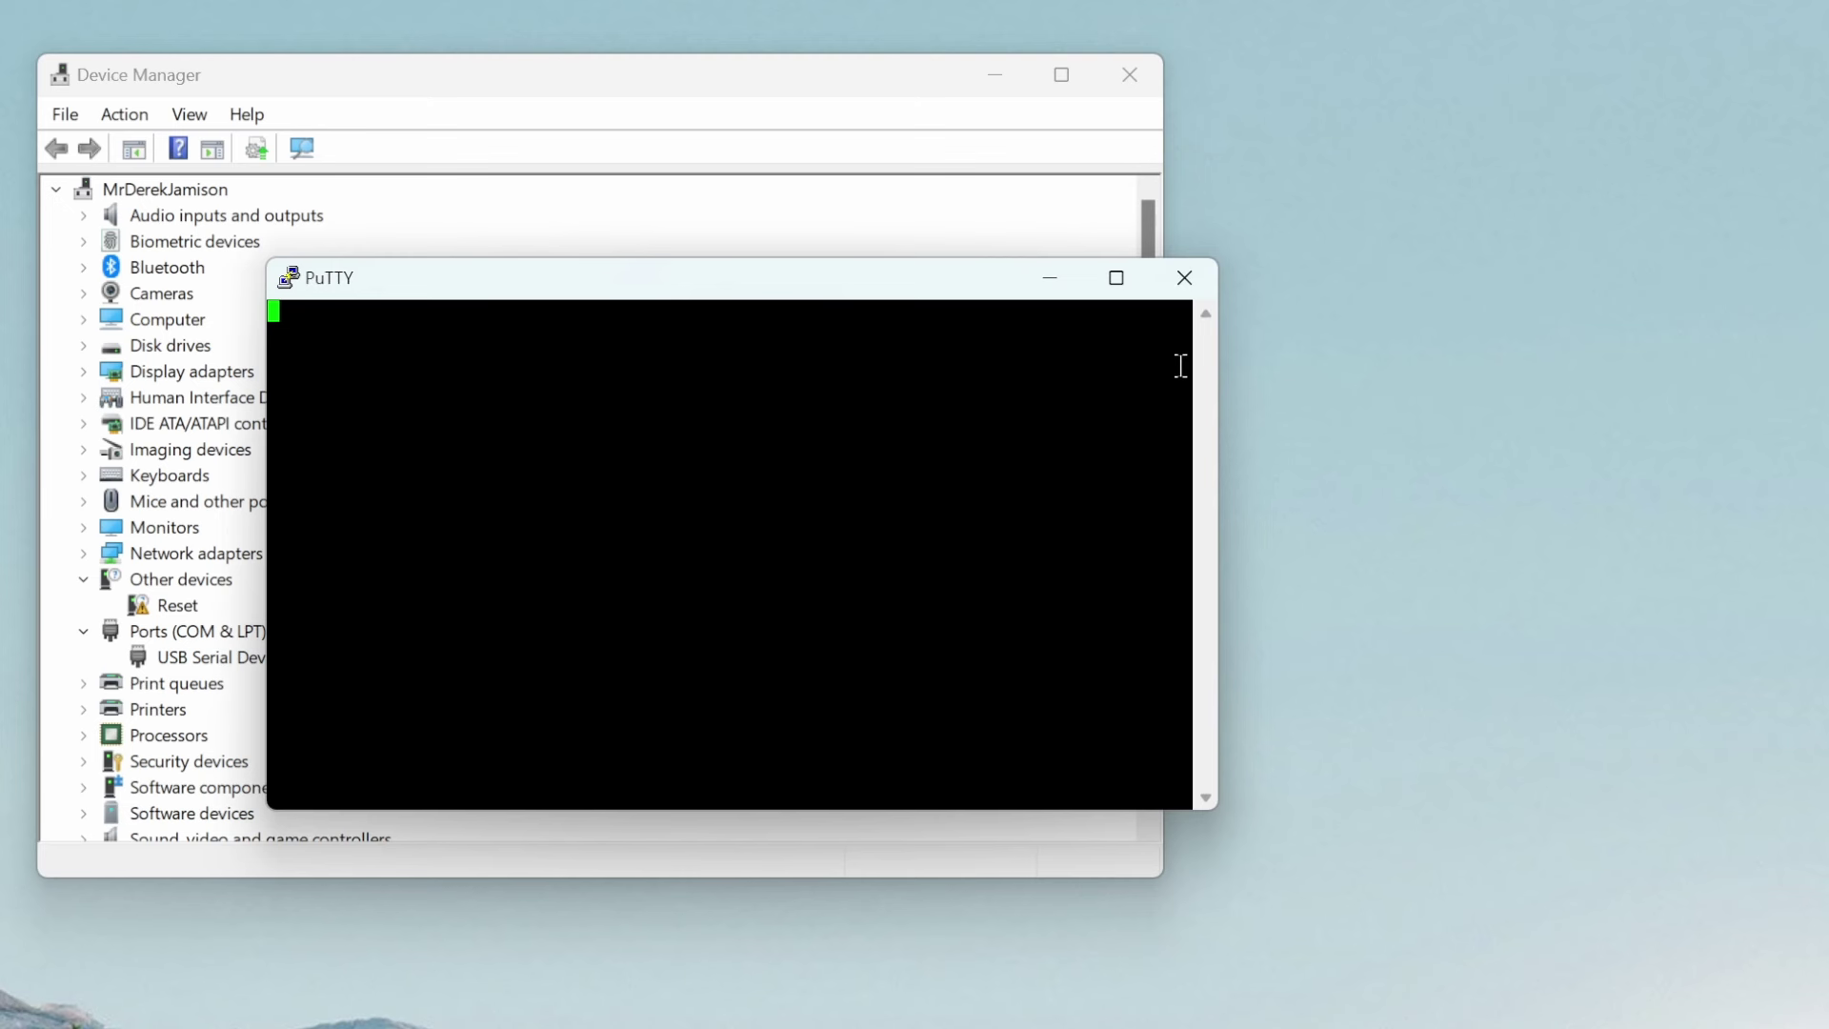
key("Return")
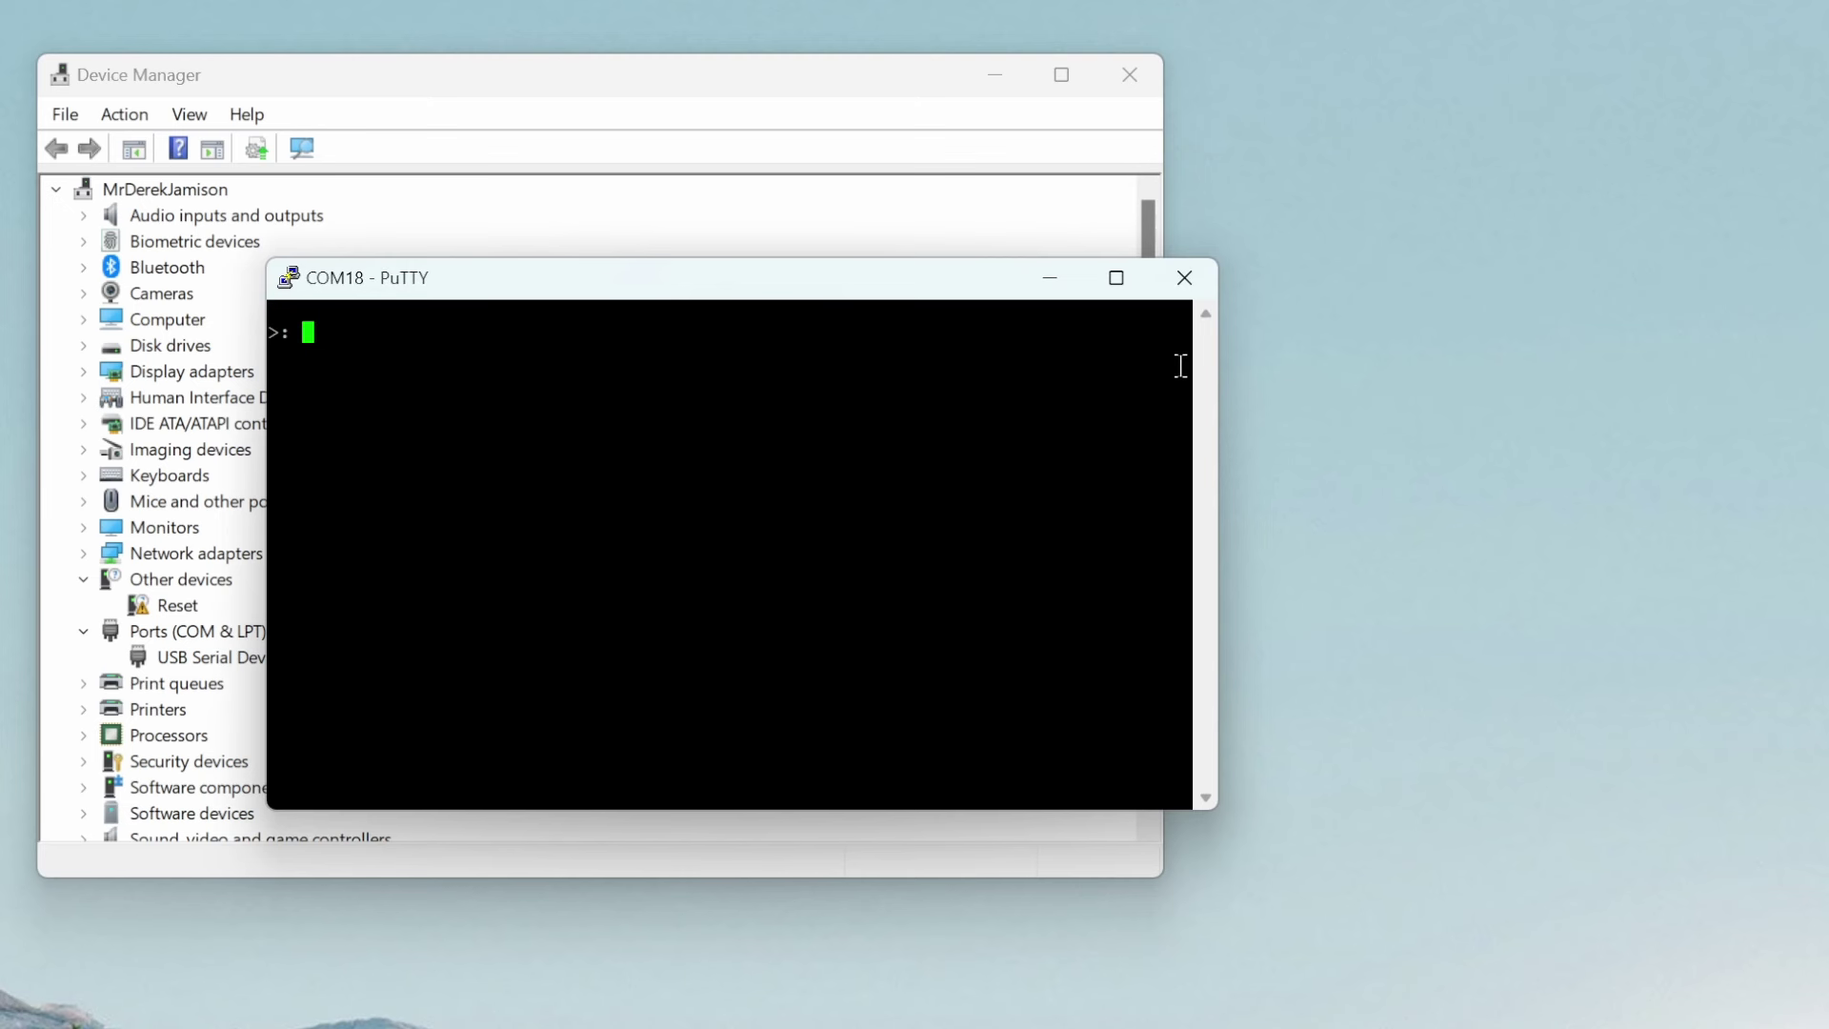
Step: List the module's available commands with help, and show its device info with the ! alias
type("help")
key("Return")
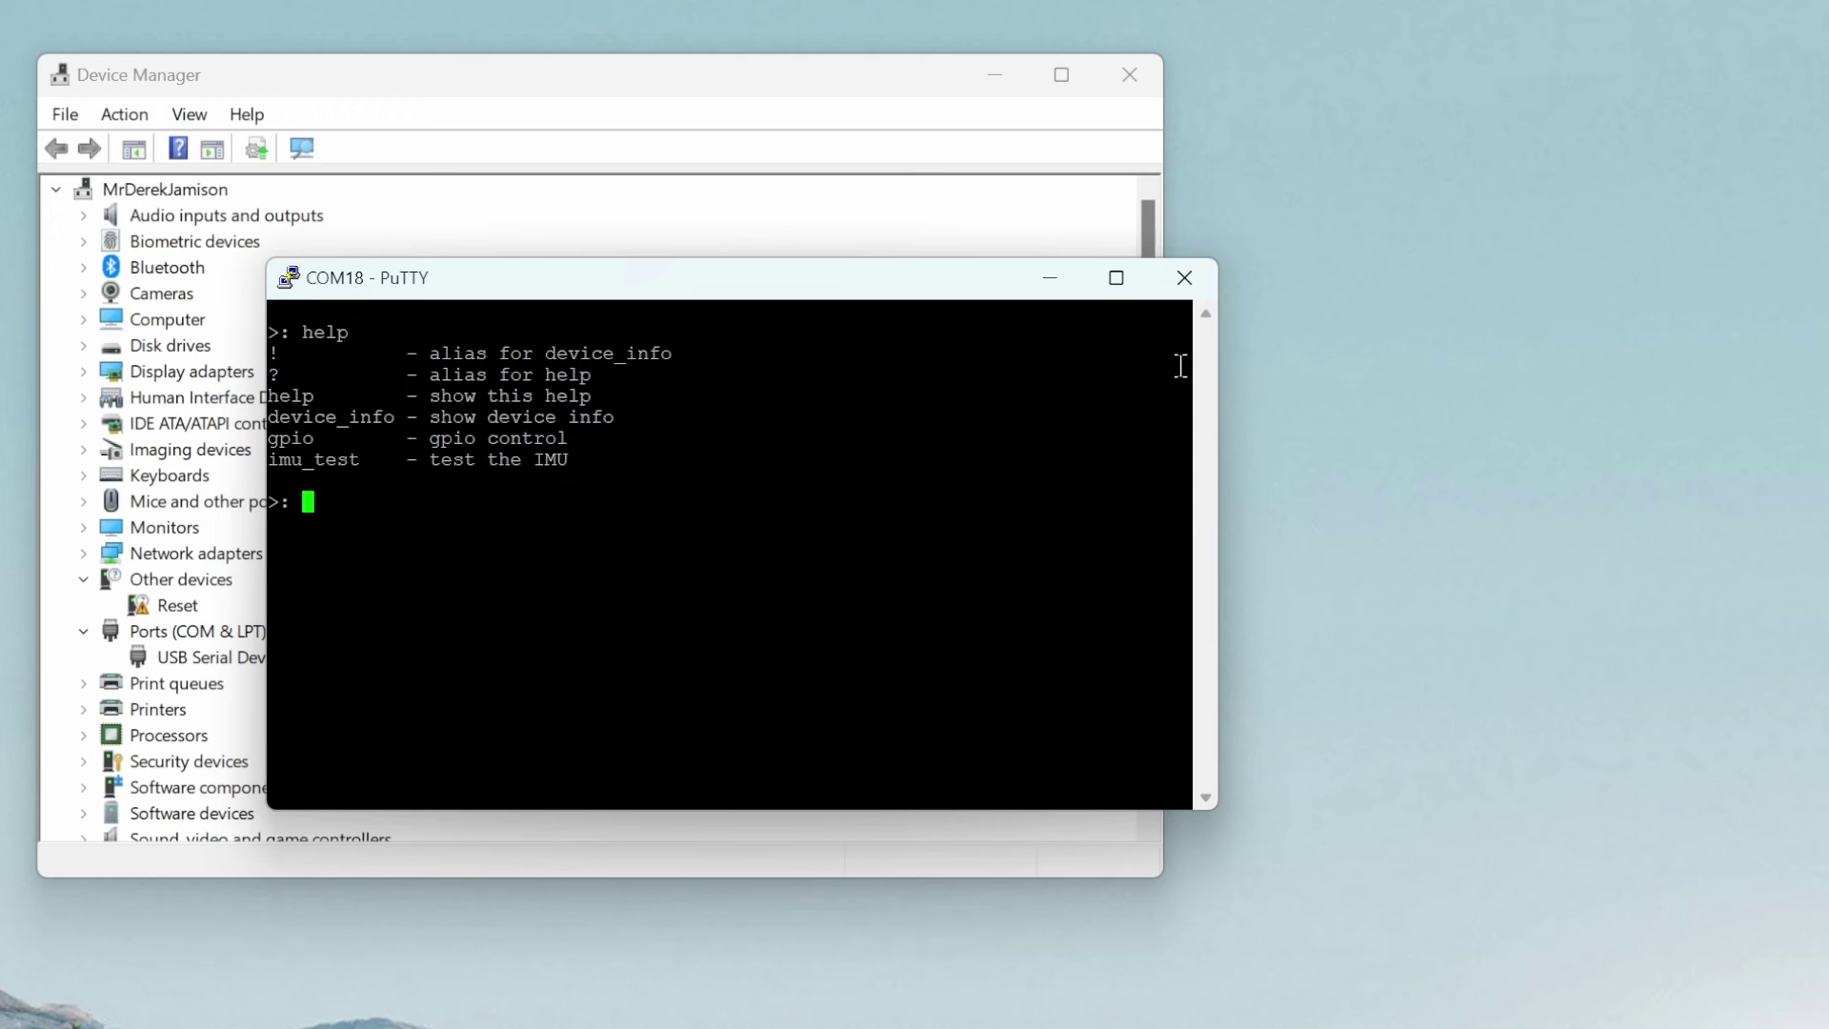
type("!")
key("Return")
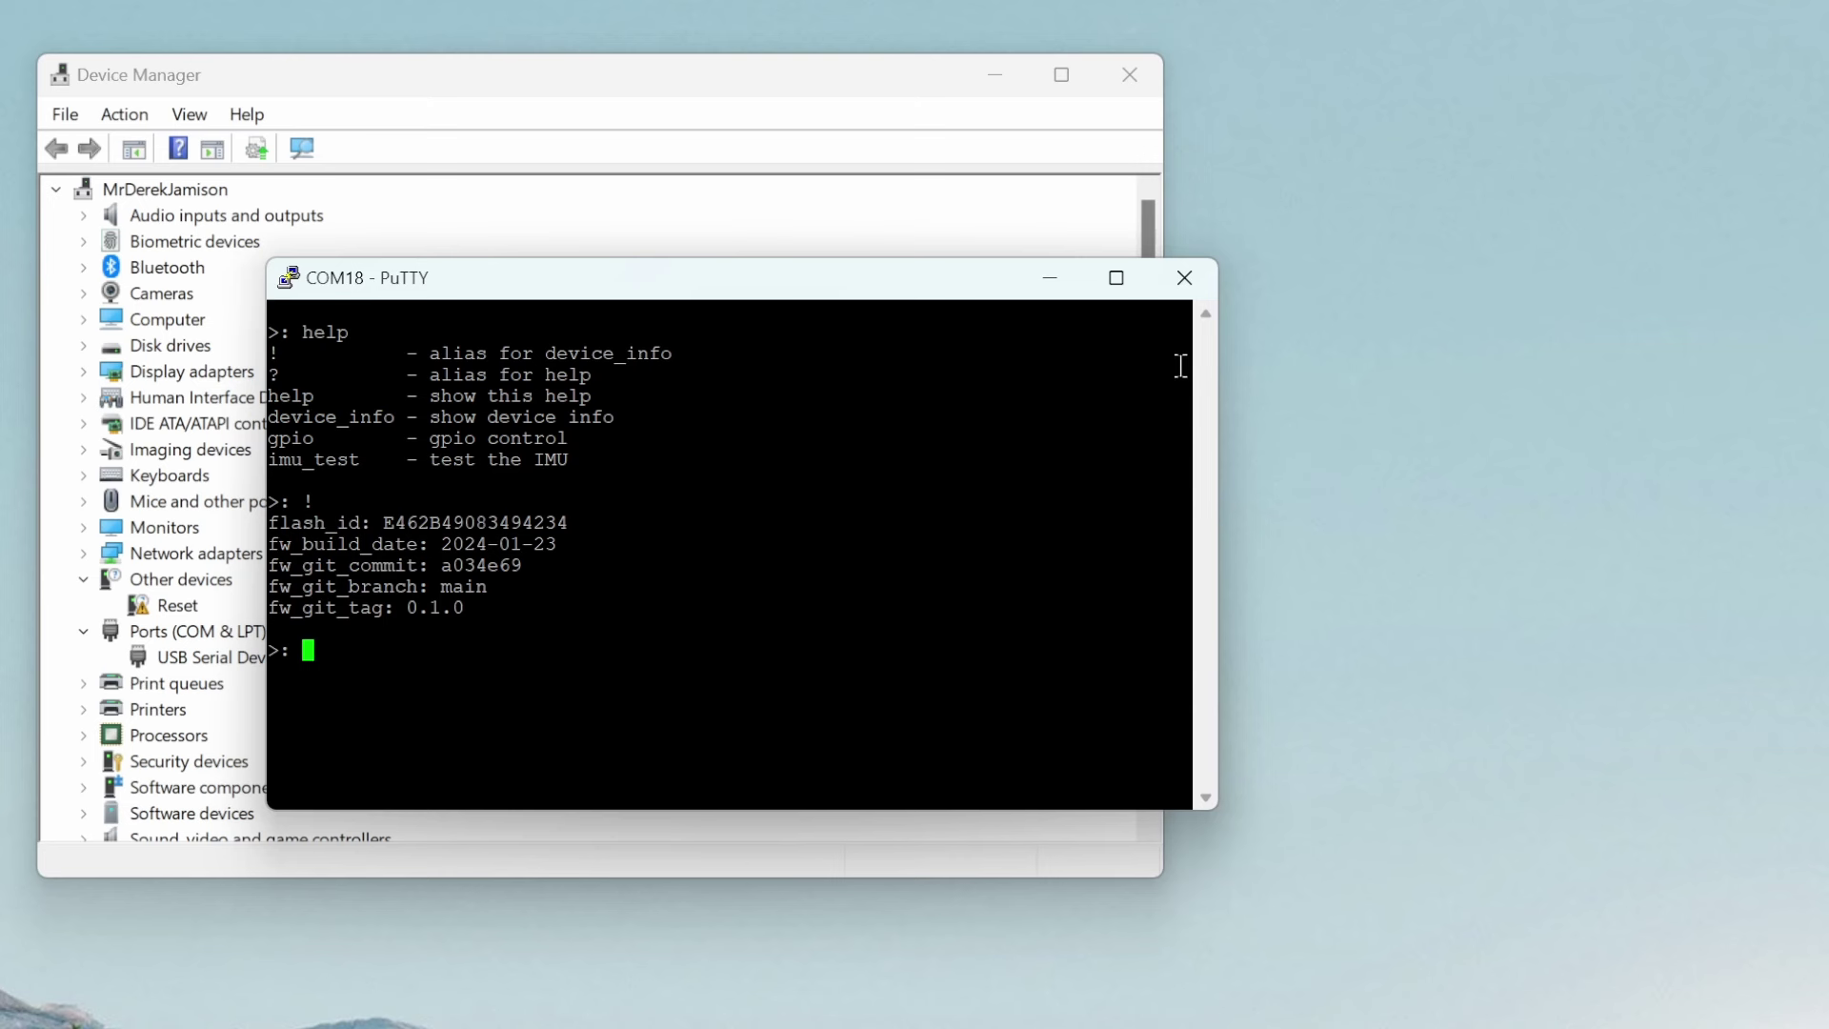
Step: Run imu_test two times to check the module's gyroscope and accelerometer
type("imu_test")
key("Return")
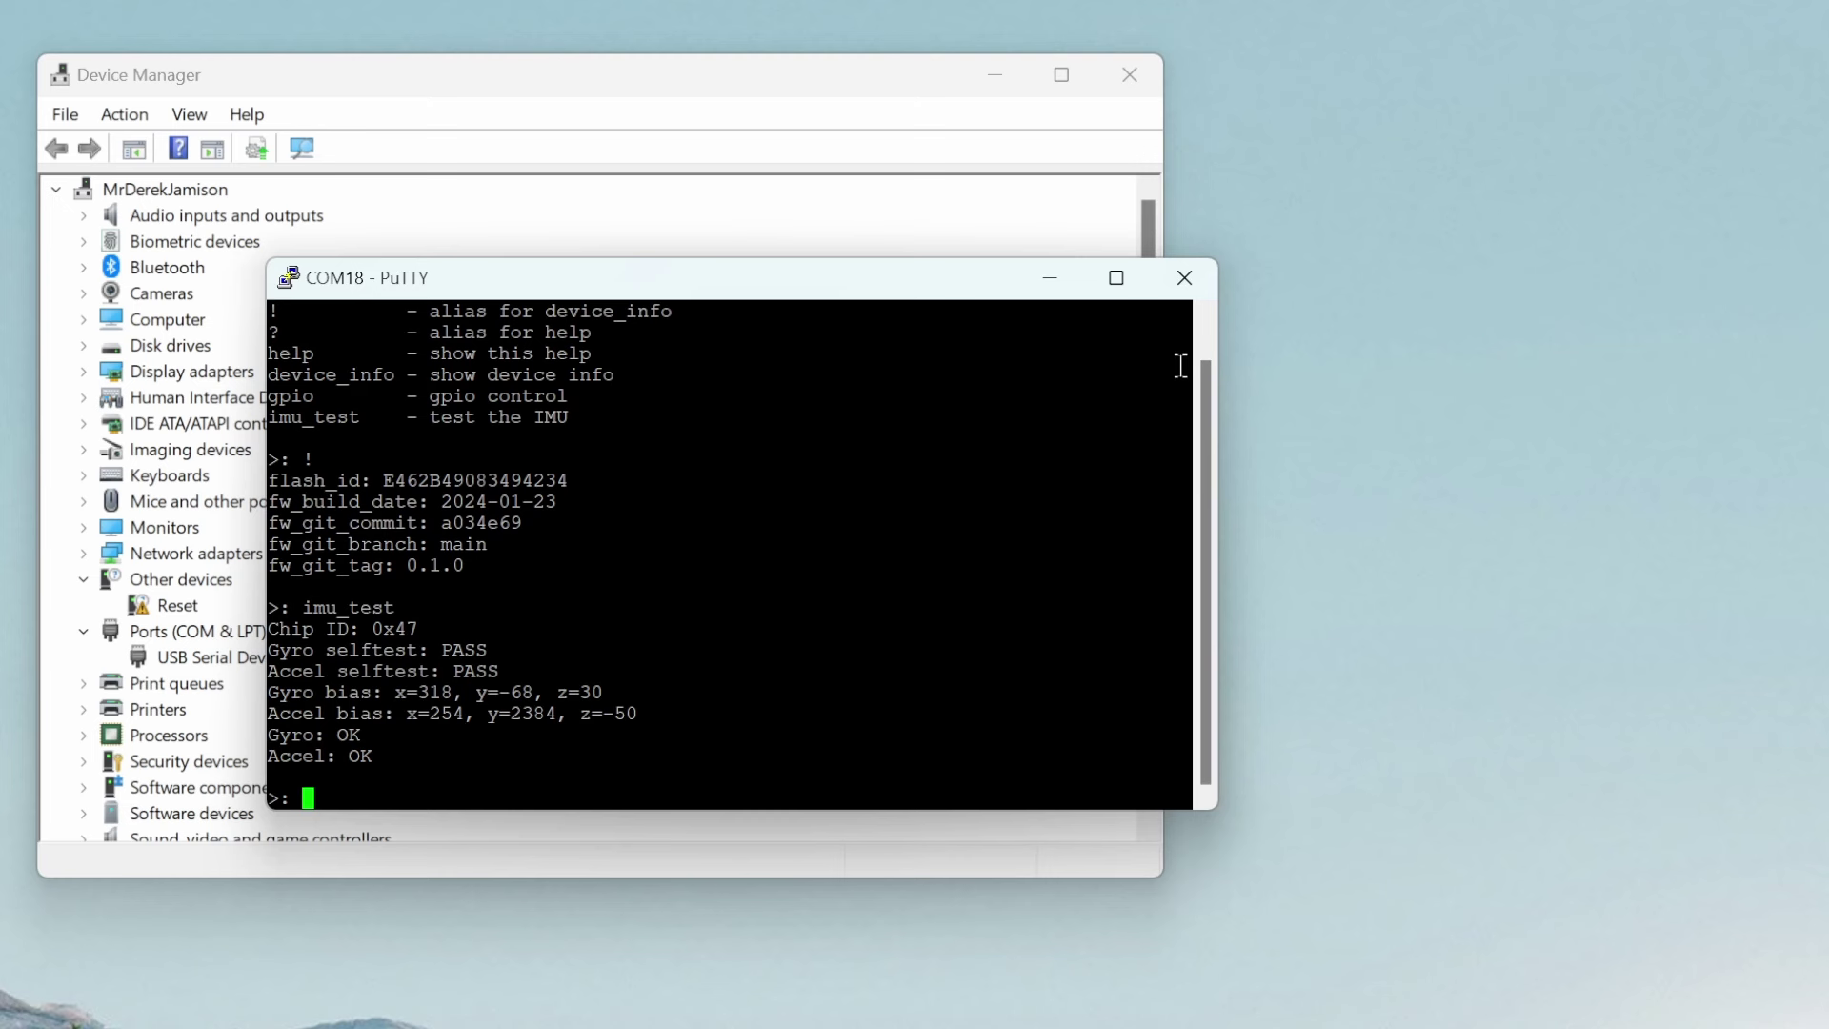
key("Up")
key("Return")
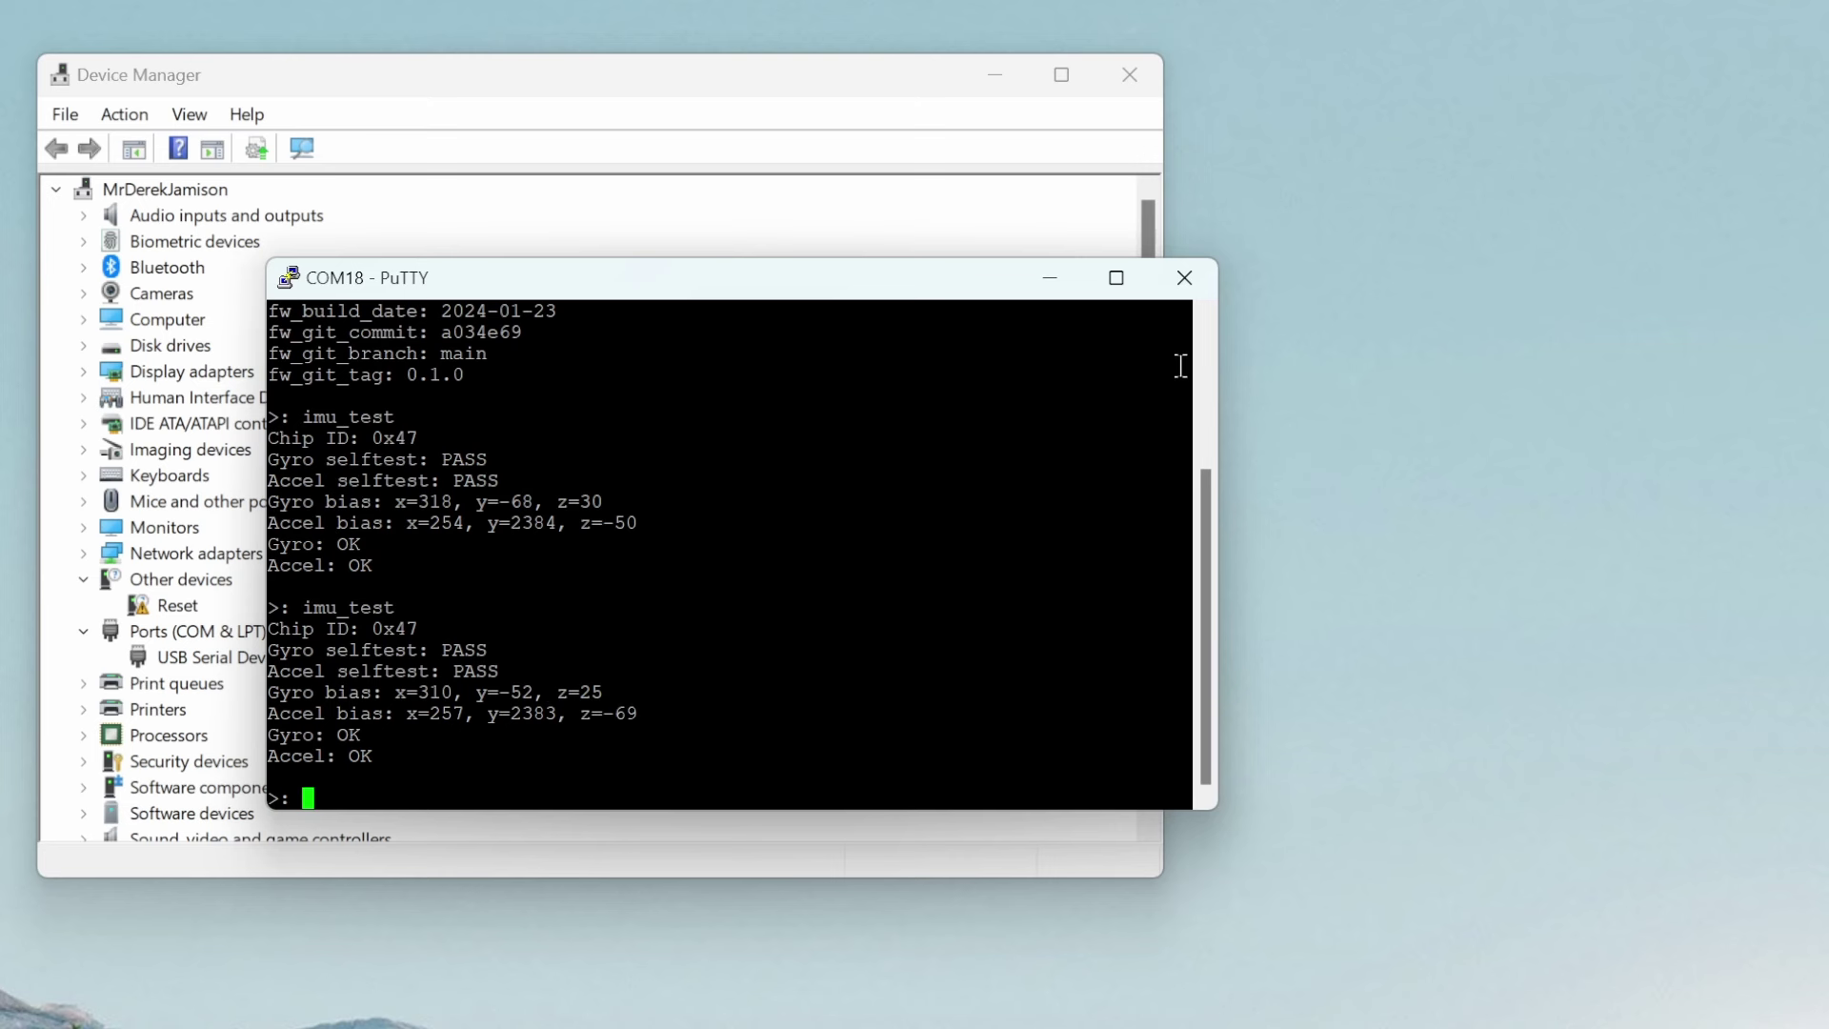
Step: Show the gpio command's usage and list all GPIO pins with gpio list
type("gpio")
key("Return")
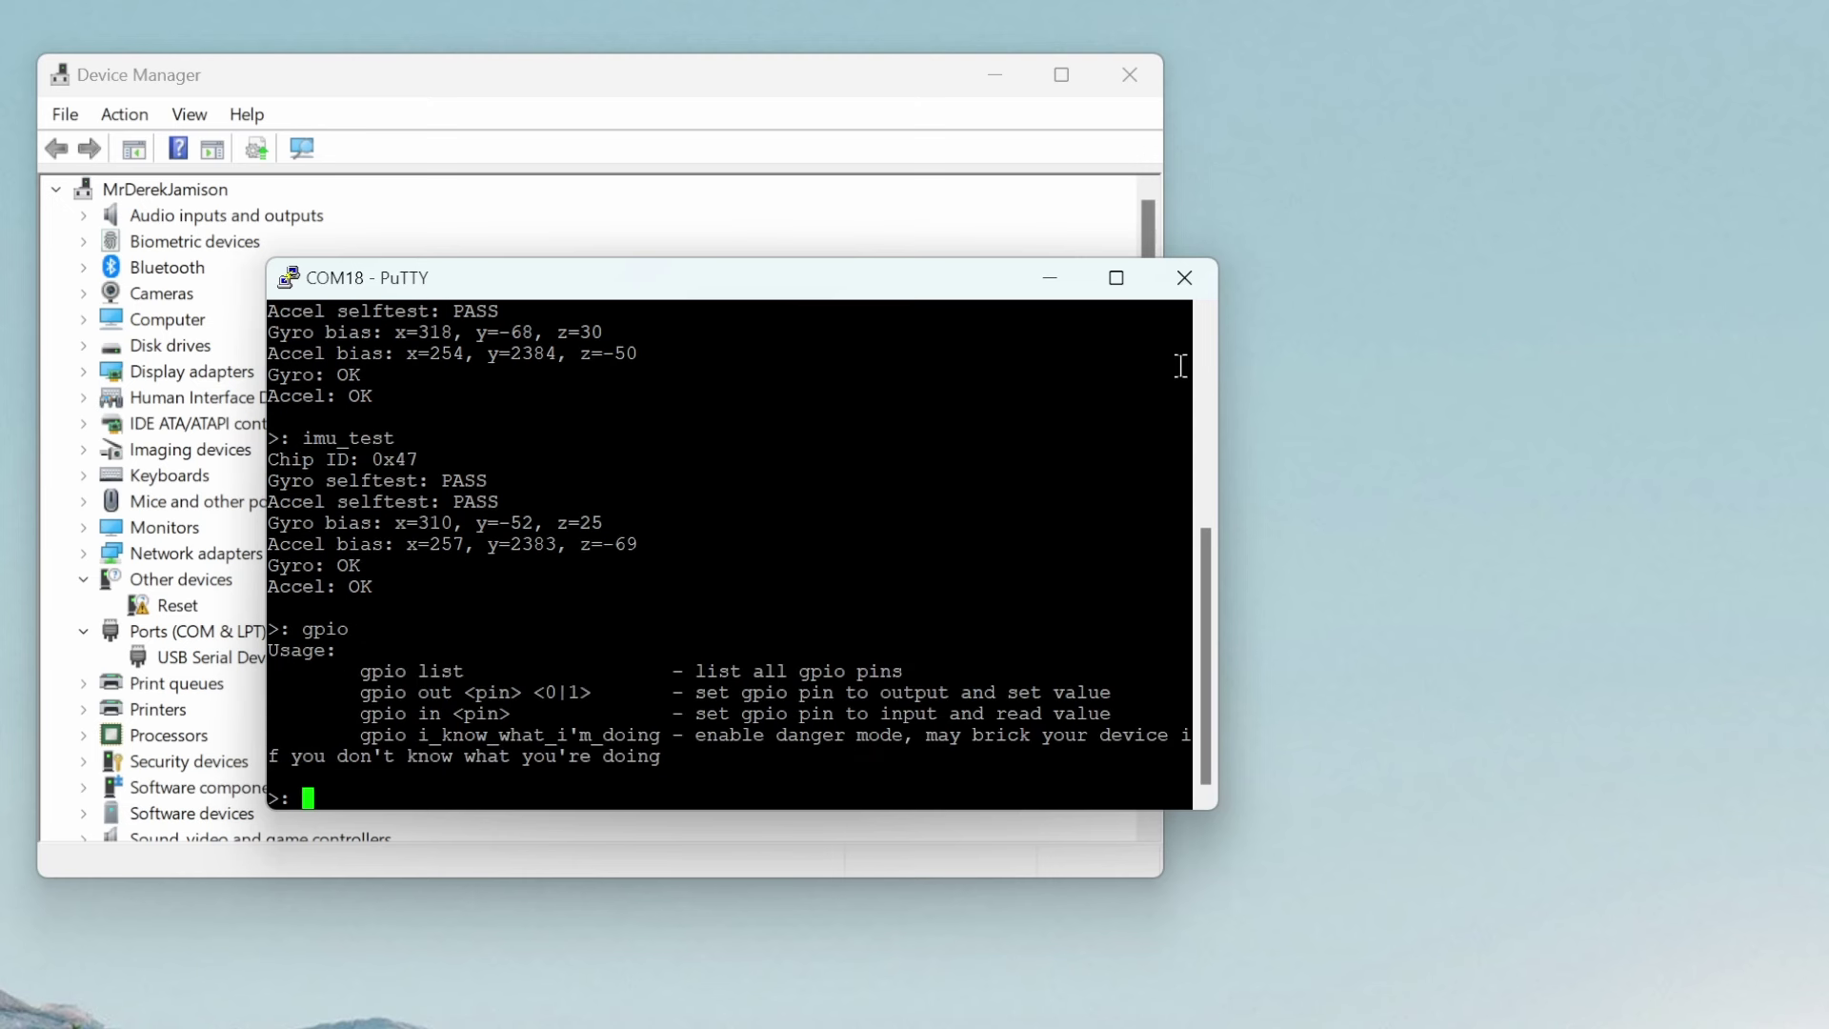
type("gpio list")
key("Return")
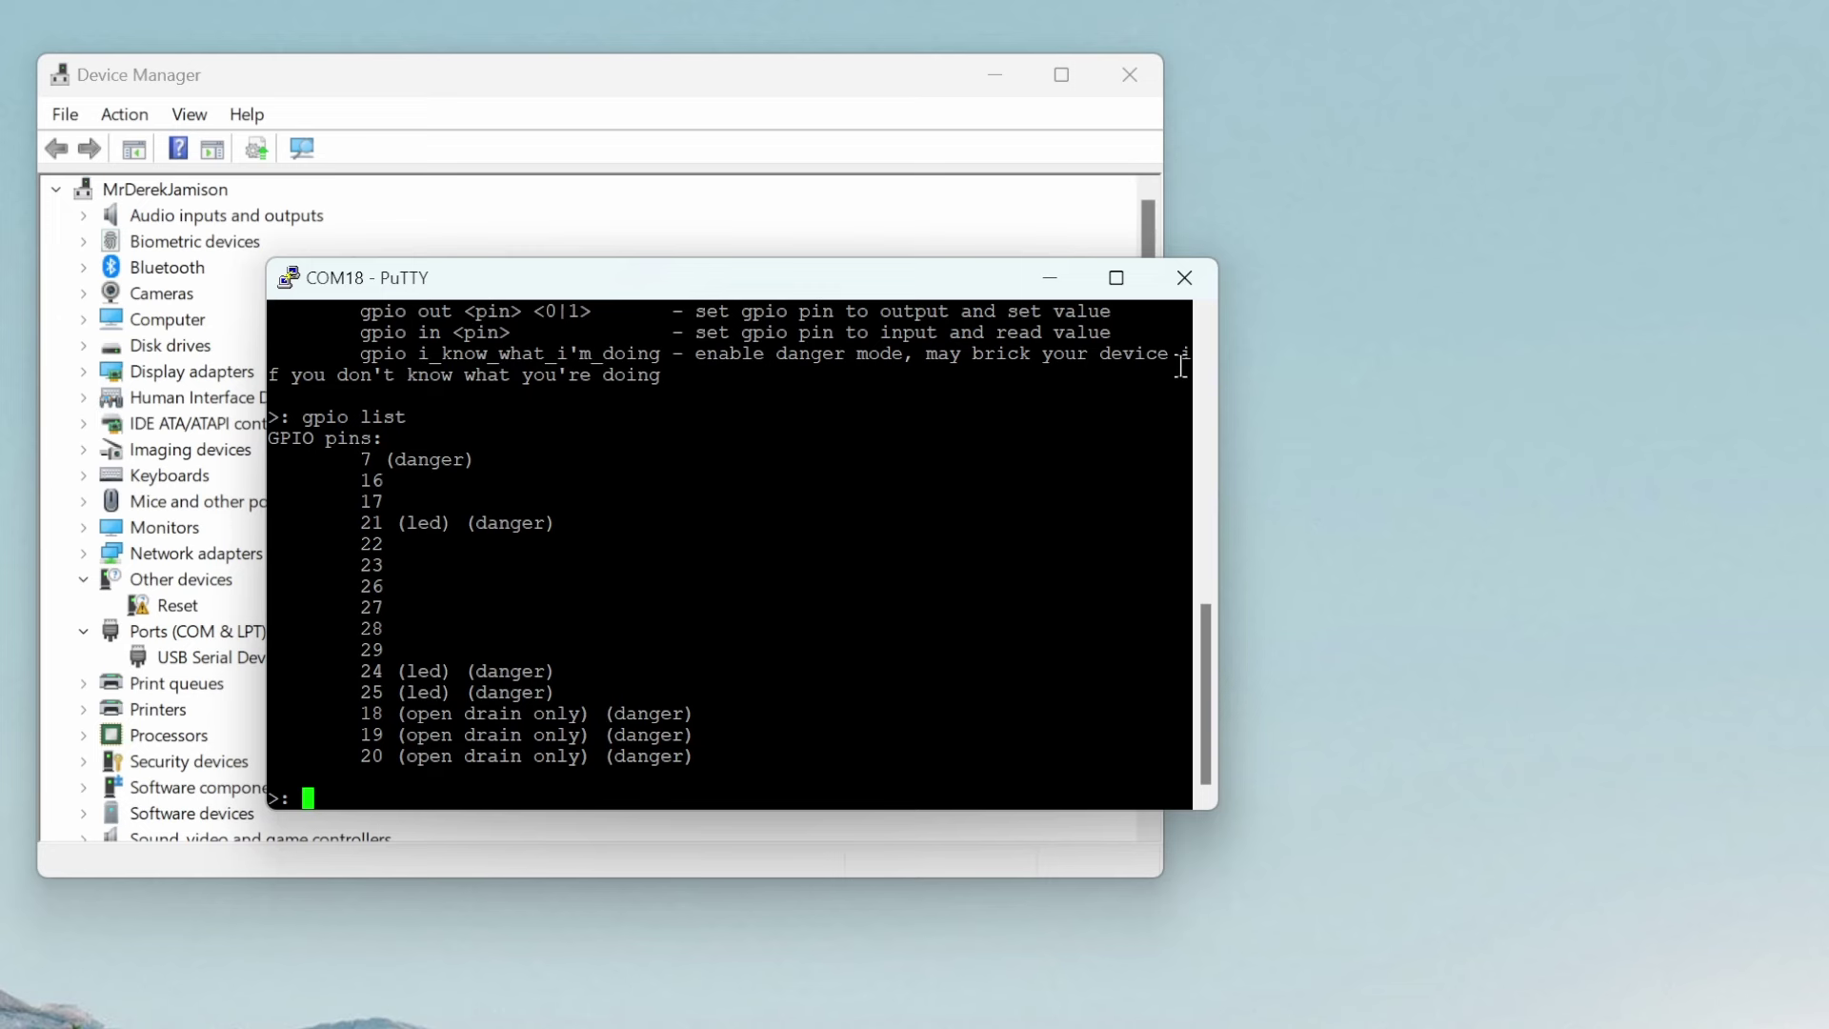
Step: Show the gpio usage again and set pin 22 to output 0 with gpio out 22 0
type("gpio")
key("Return")
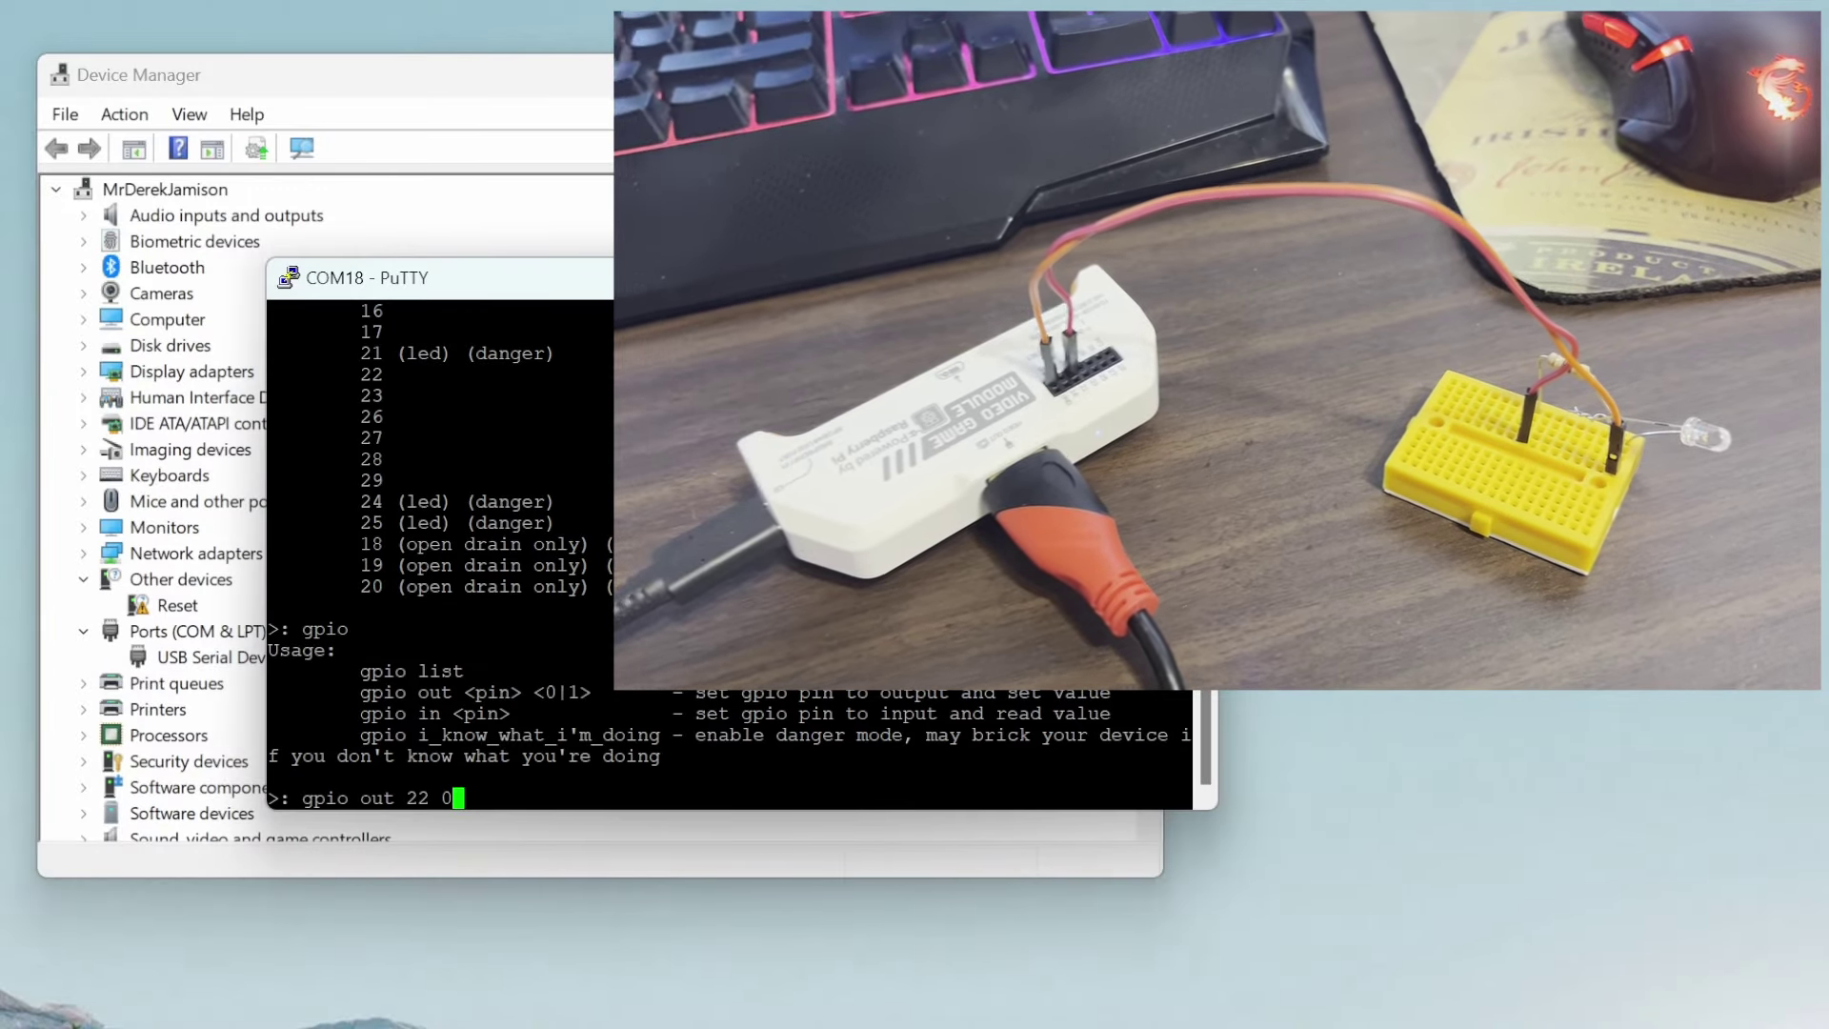
key("Return")
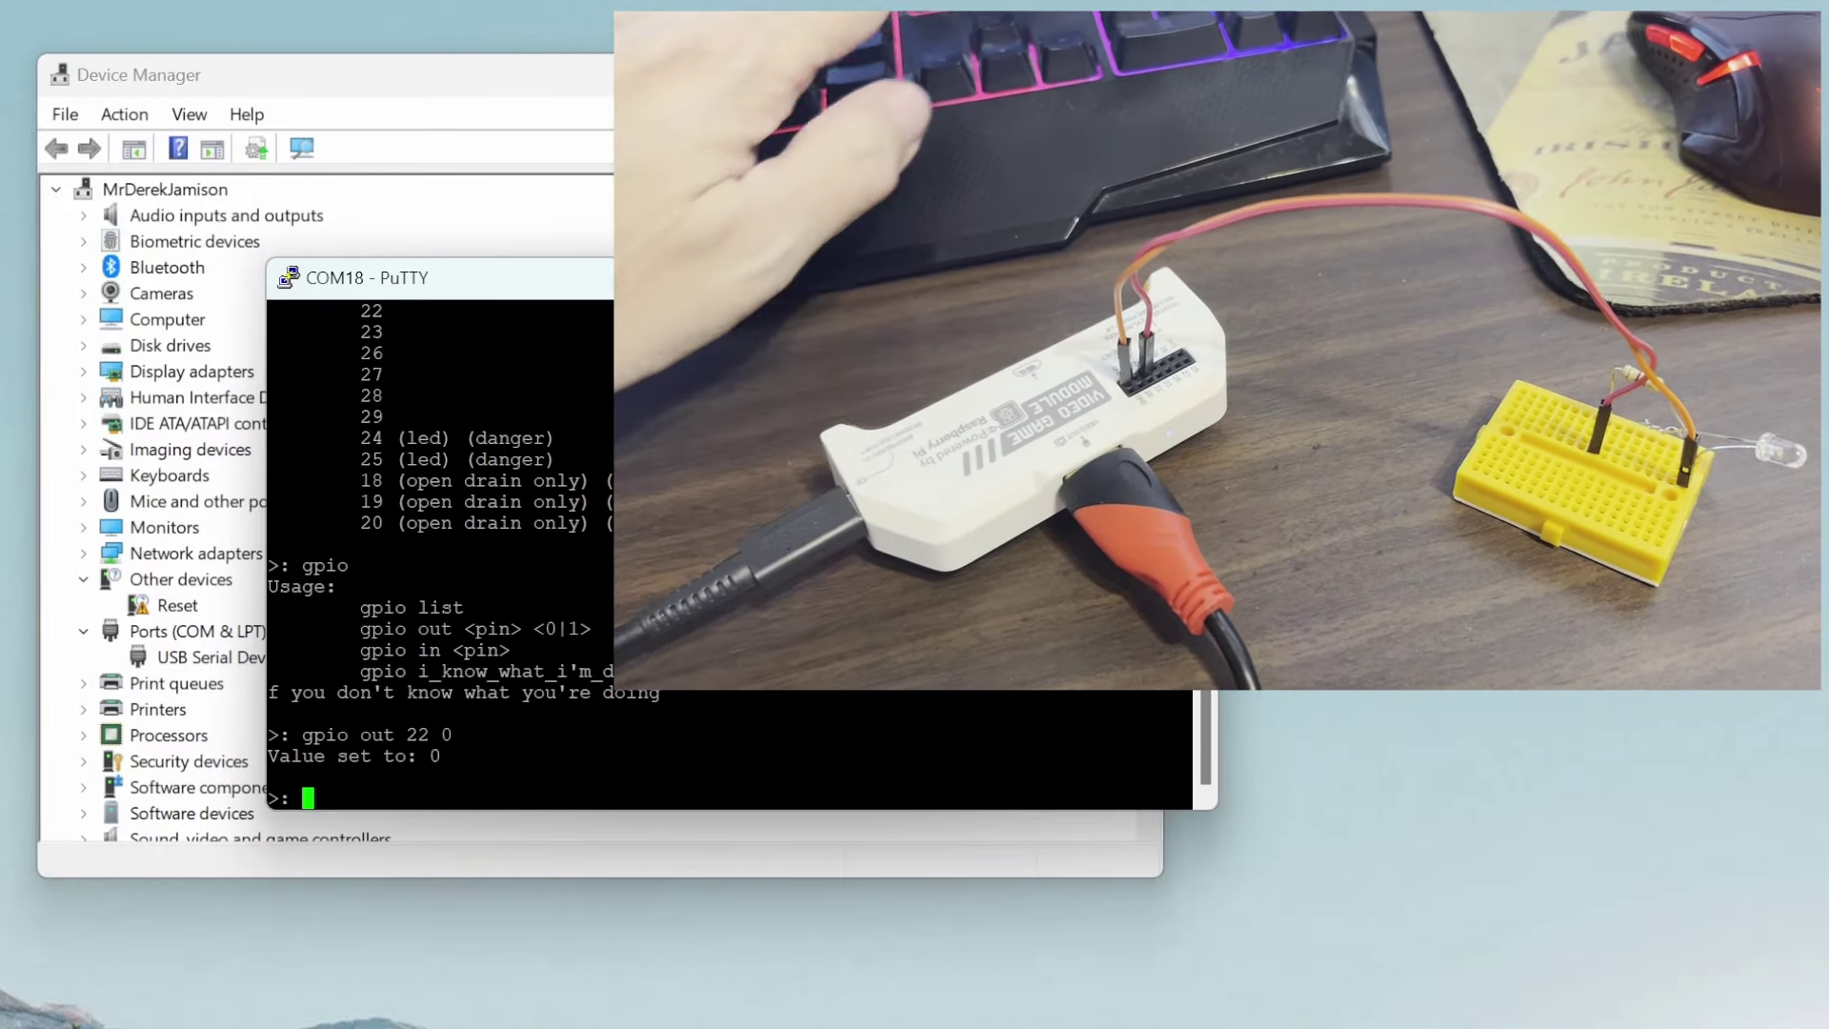
Step: Switch on the LED wired to GPIO pin 22 by running gpio out 22 1
key("Up")
key("BackSpace")
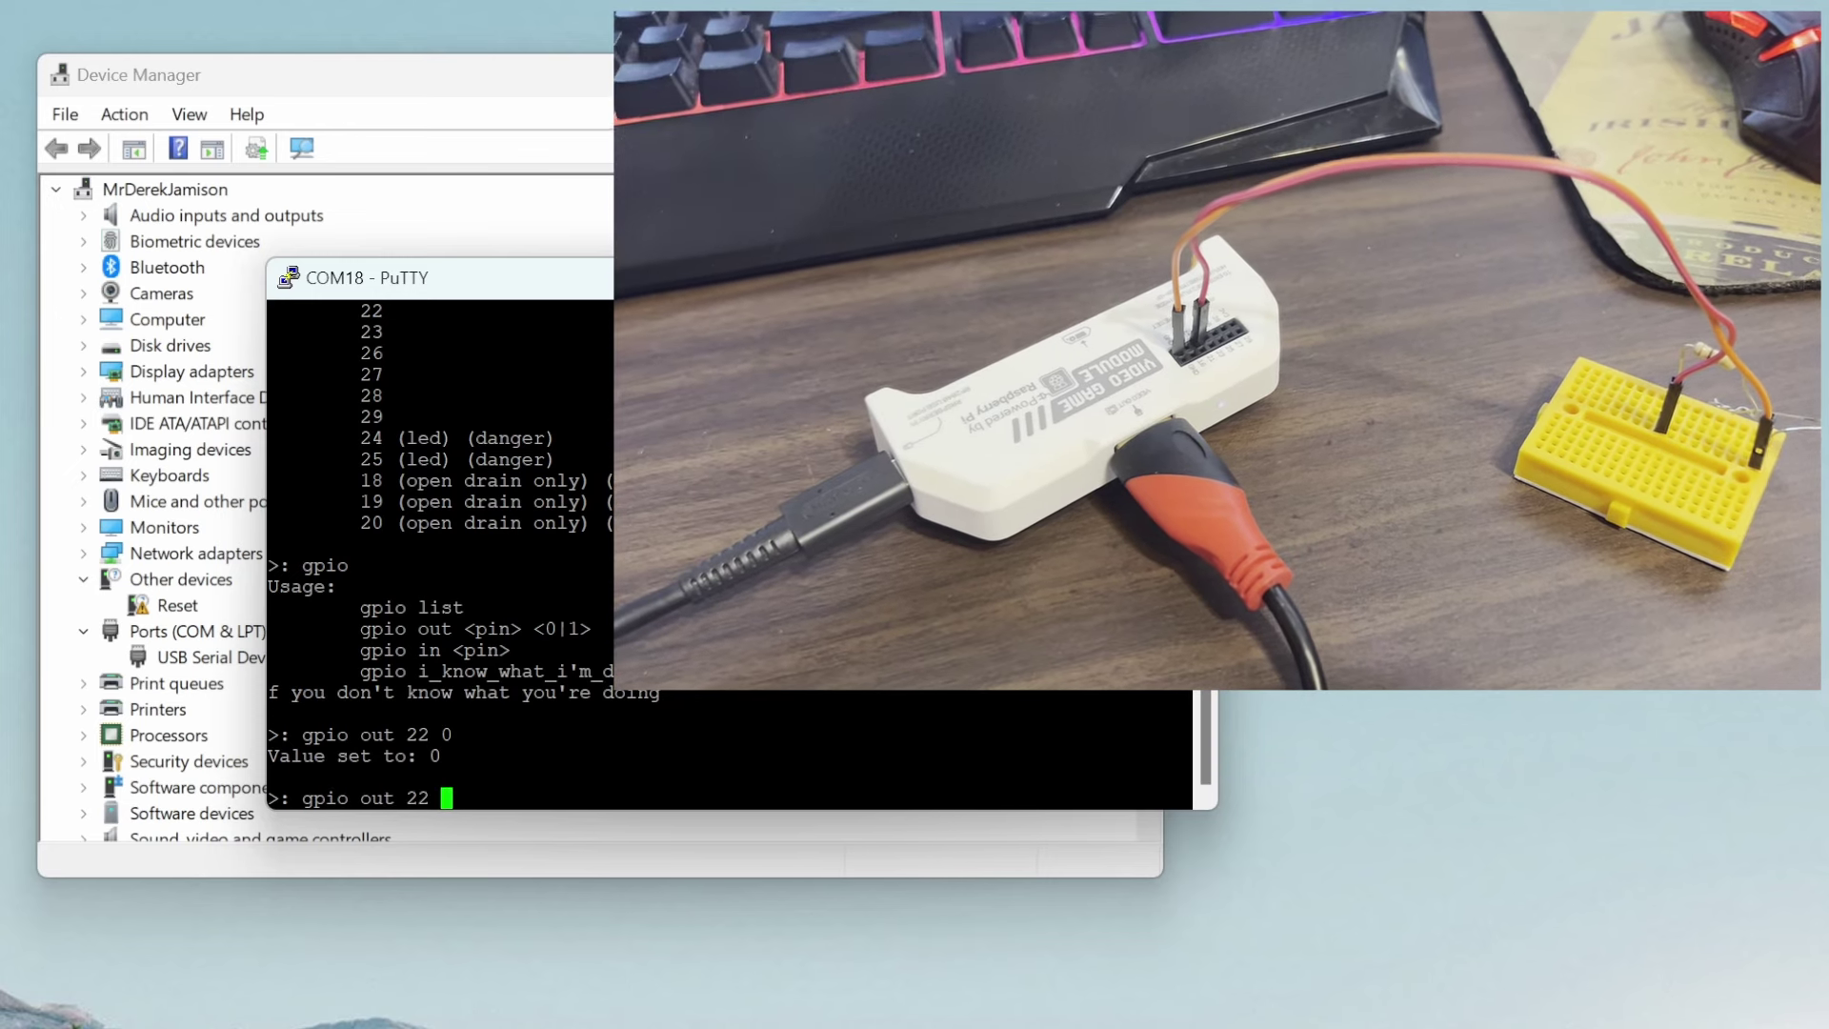
type("1")
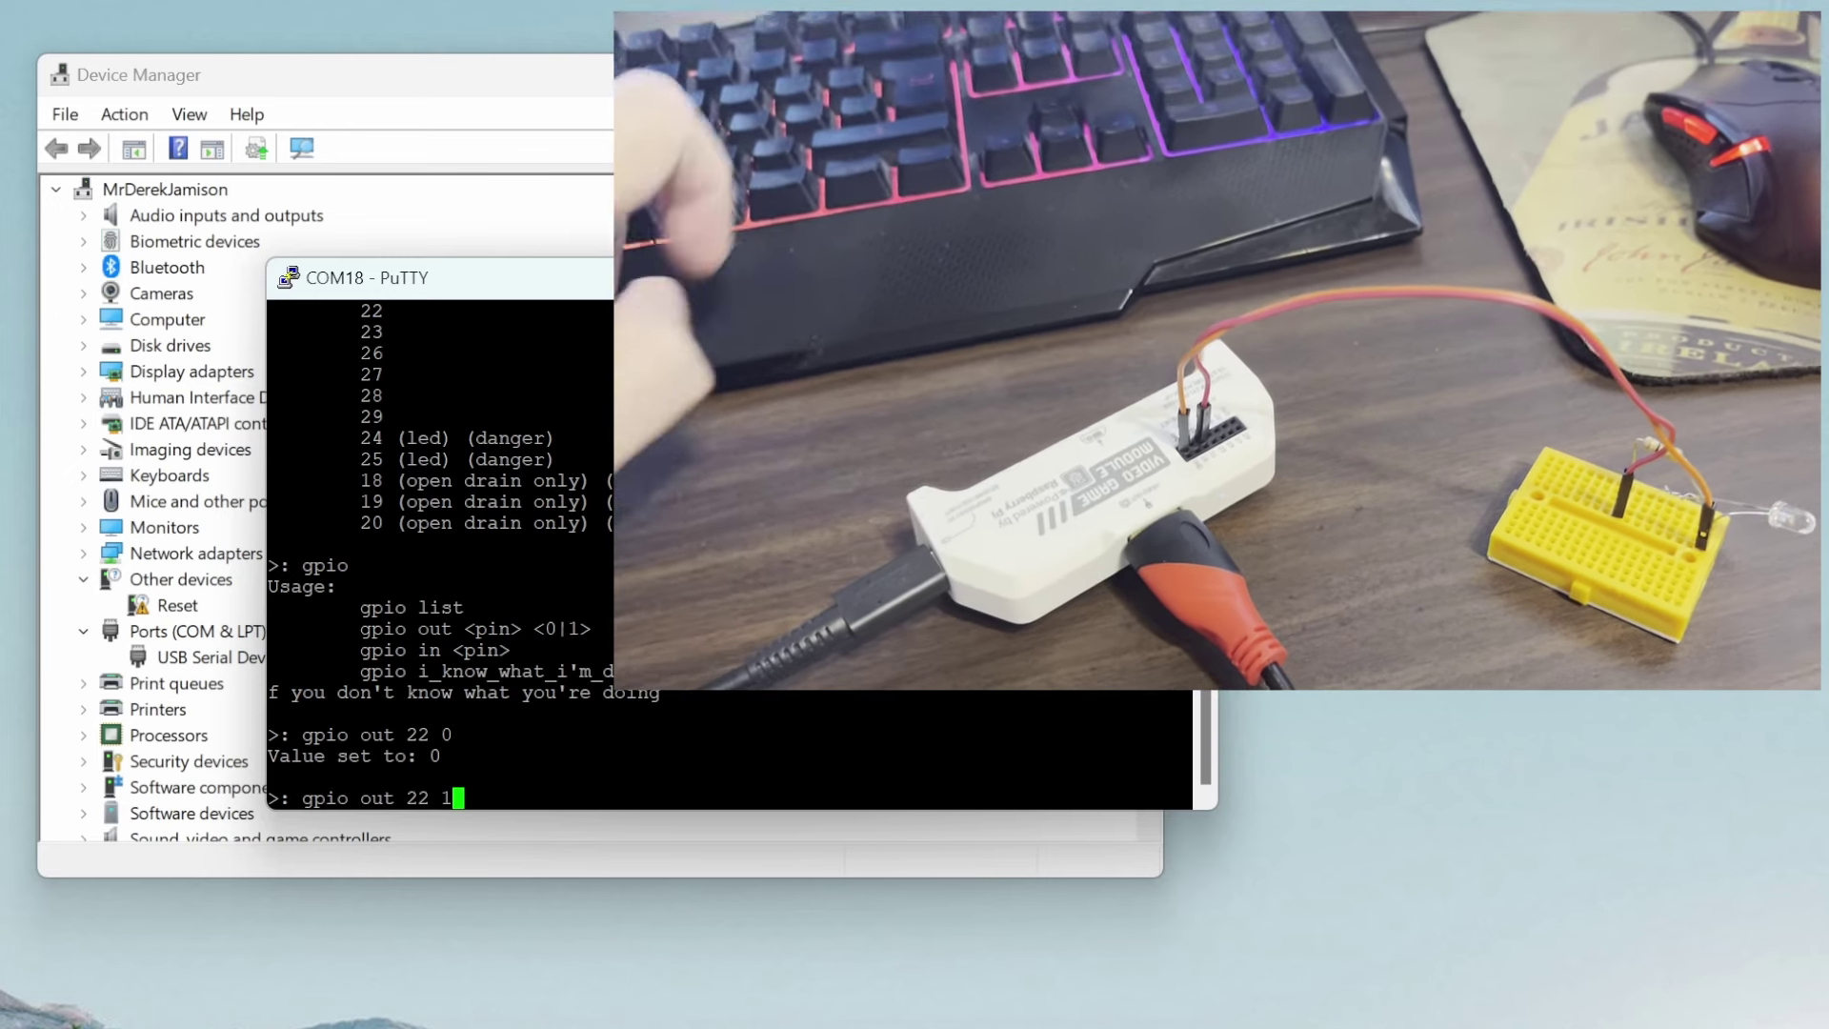
key("Return")
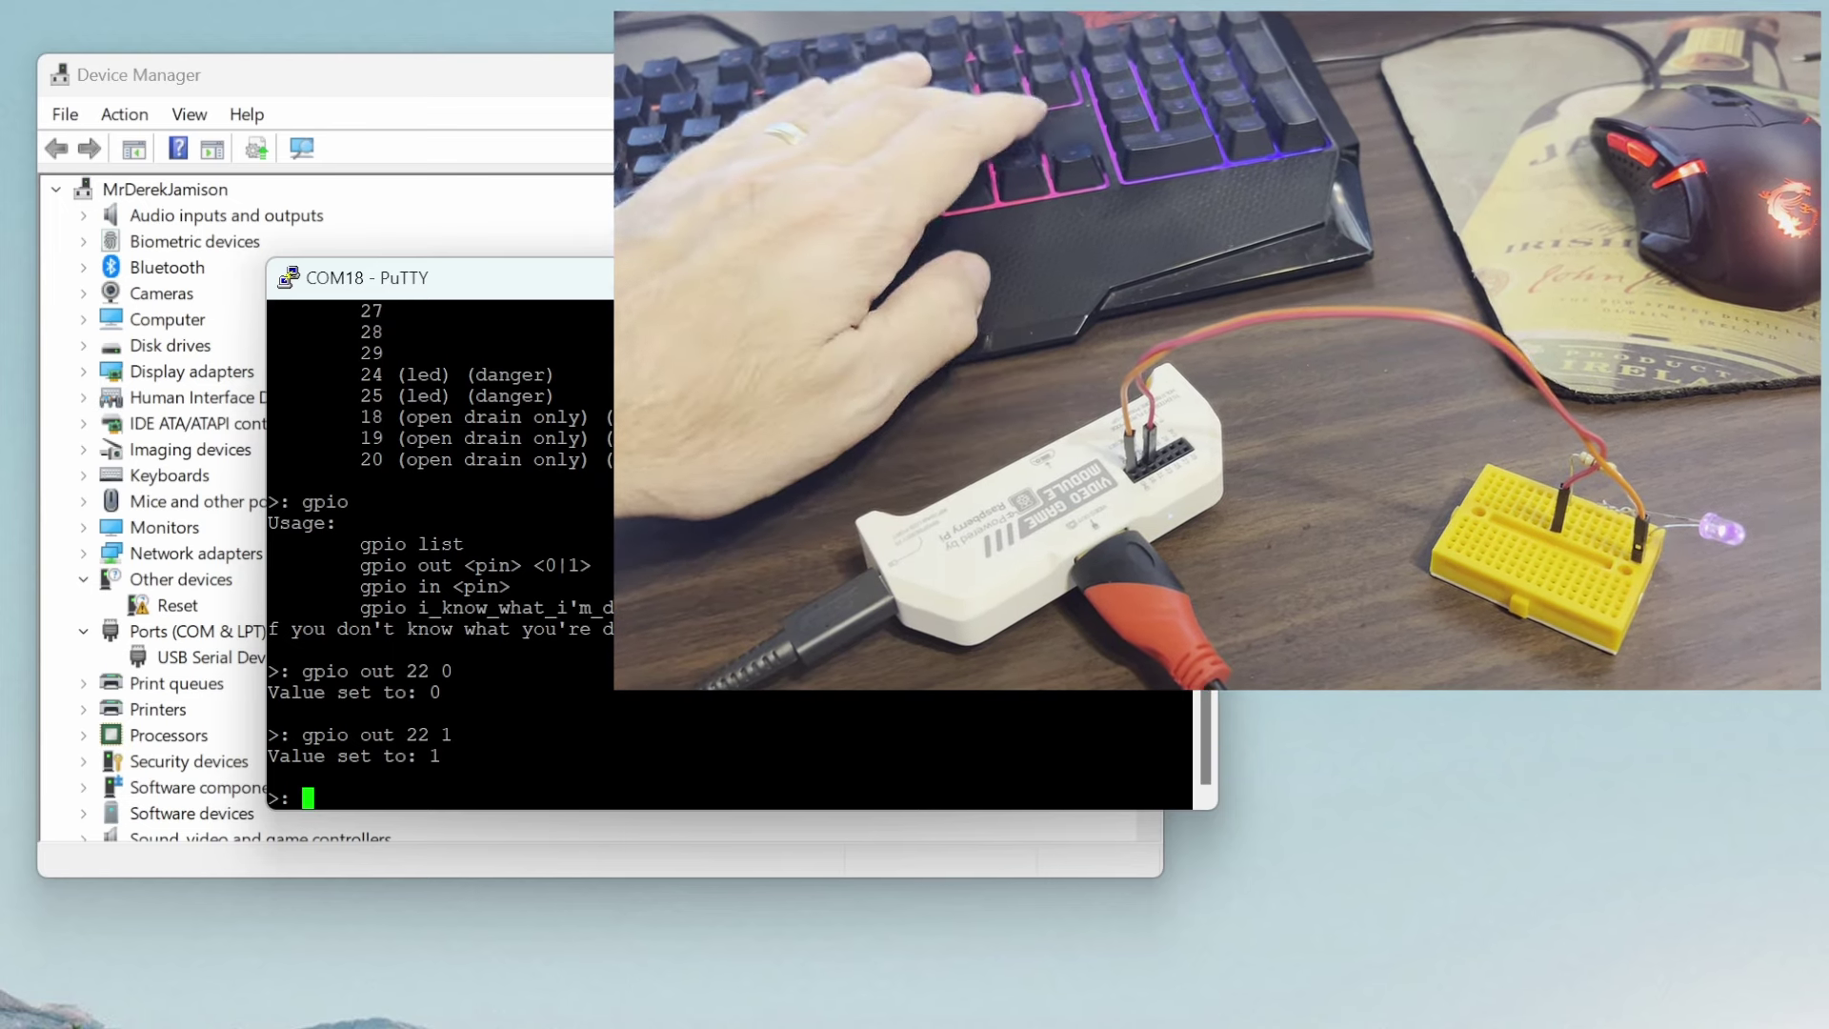
Step: Switch the LED on GPIO pin 22 off again by running gpio out 22 0
key("Up")
key("BackSpace")
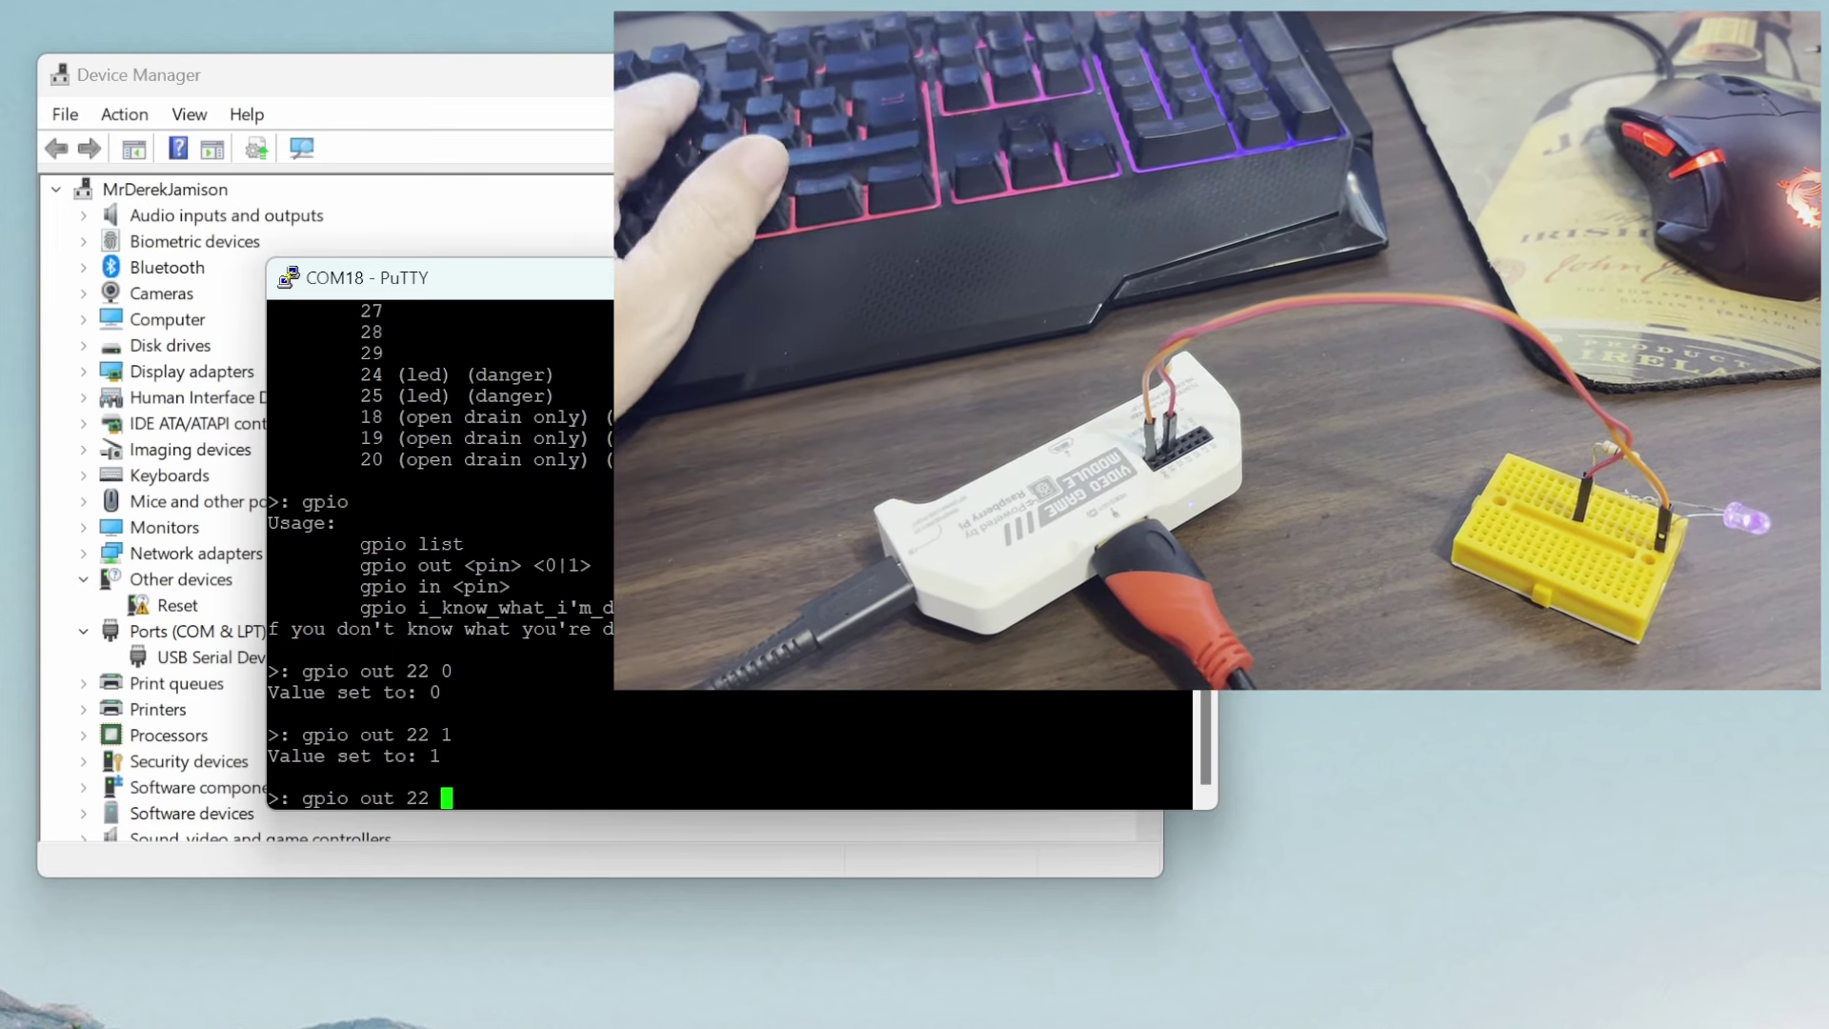
type("0")
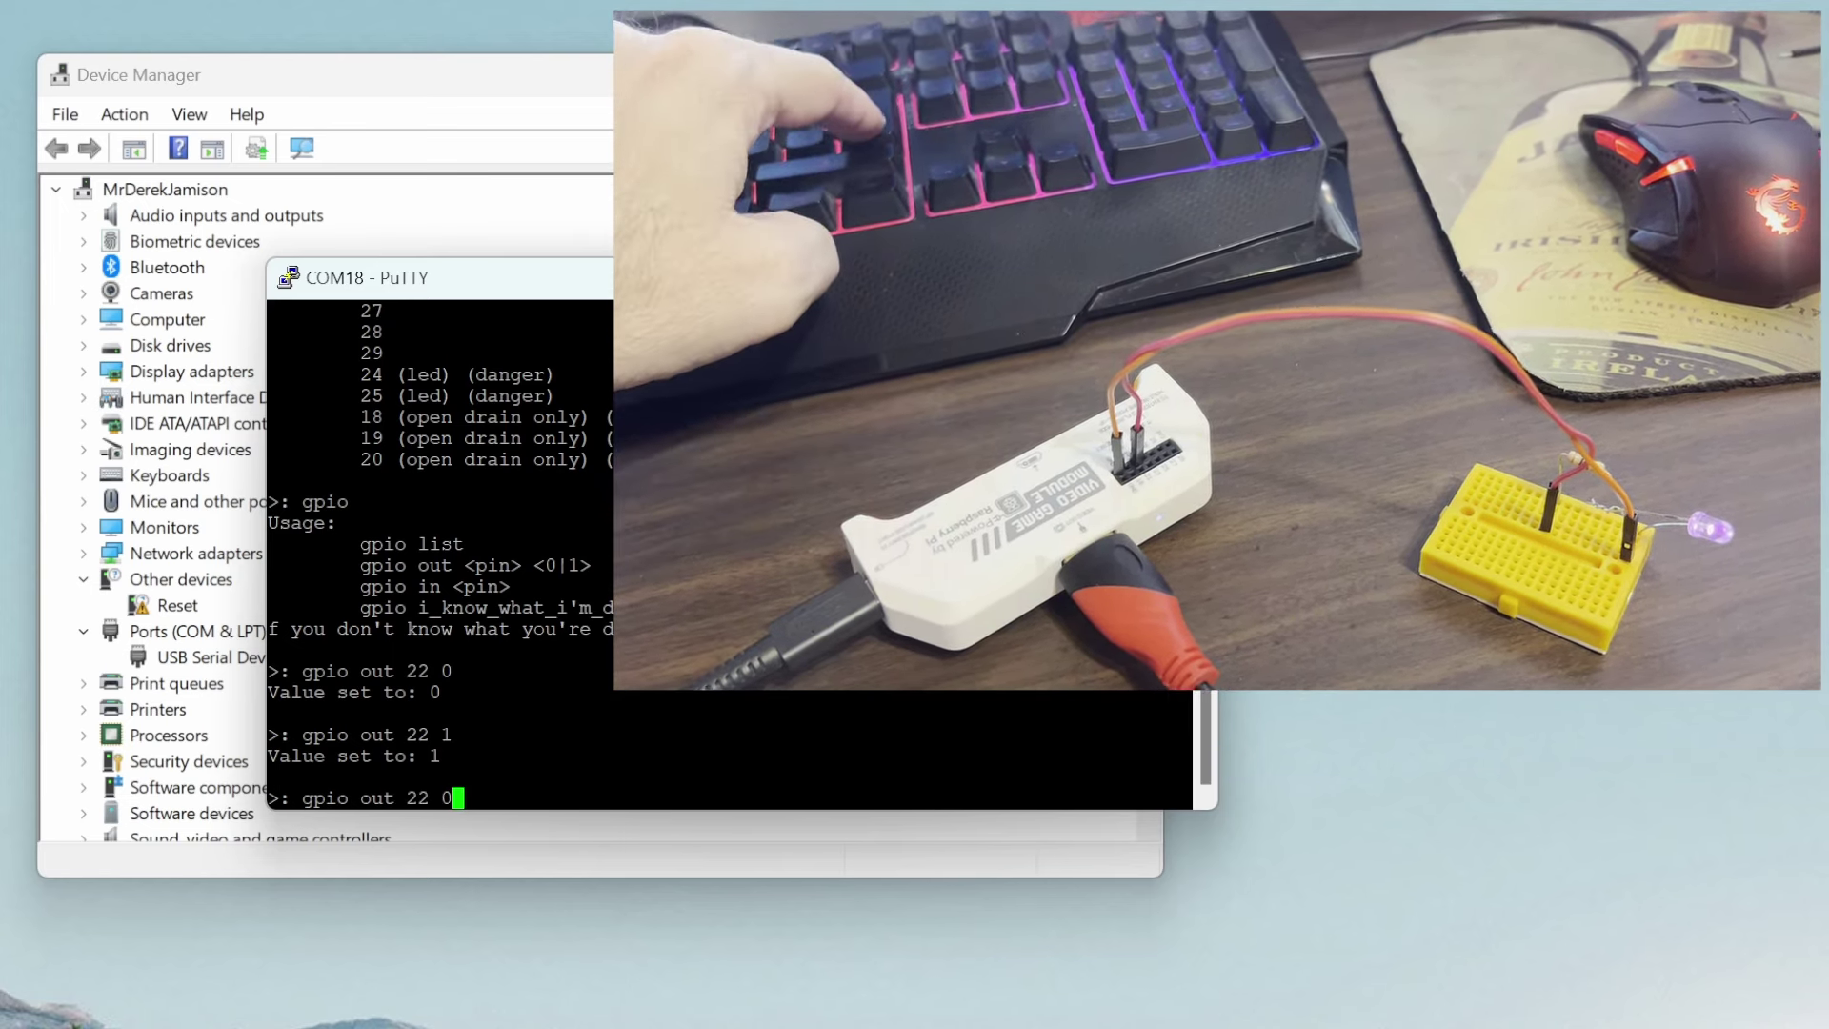
key("Return")
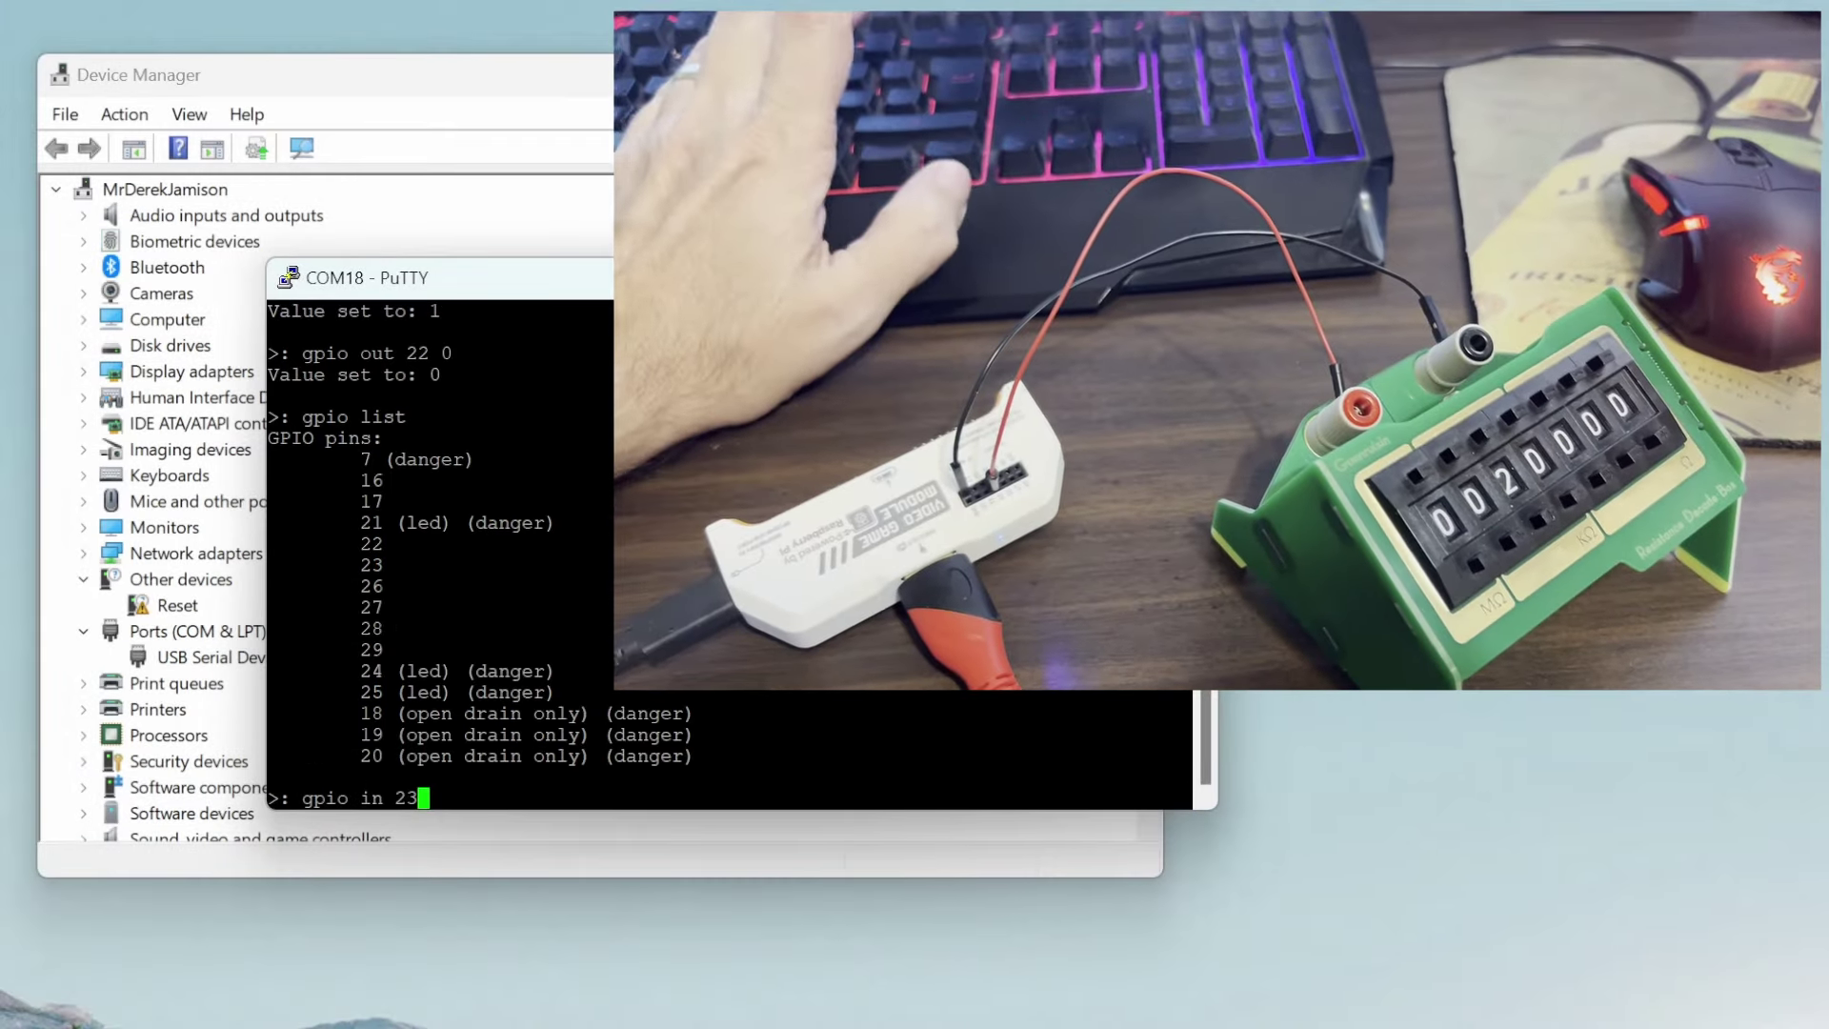
Step: Read the input value of GPIO pin 23 repeatedly with gpio in 23 at different resistance box settings
key("Return")
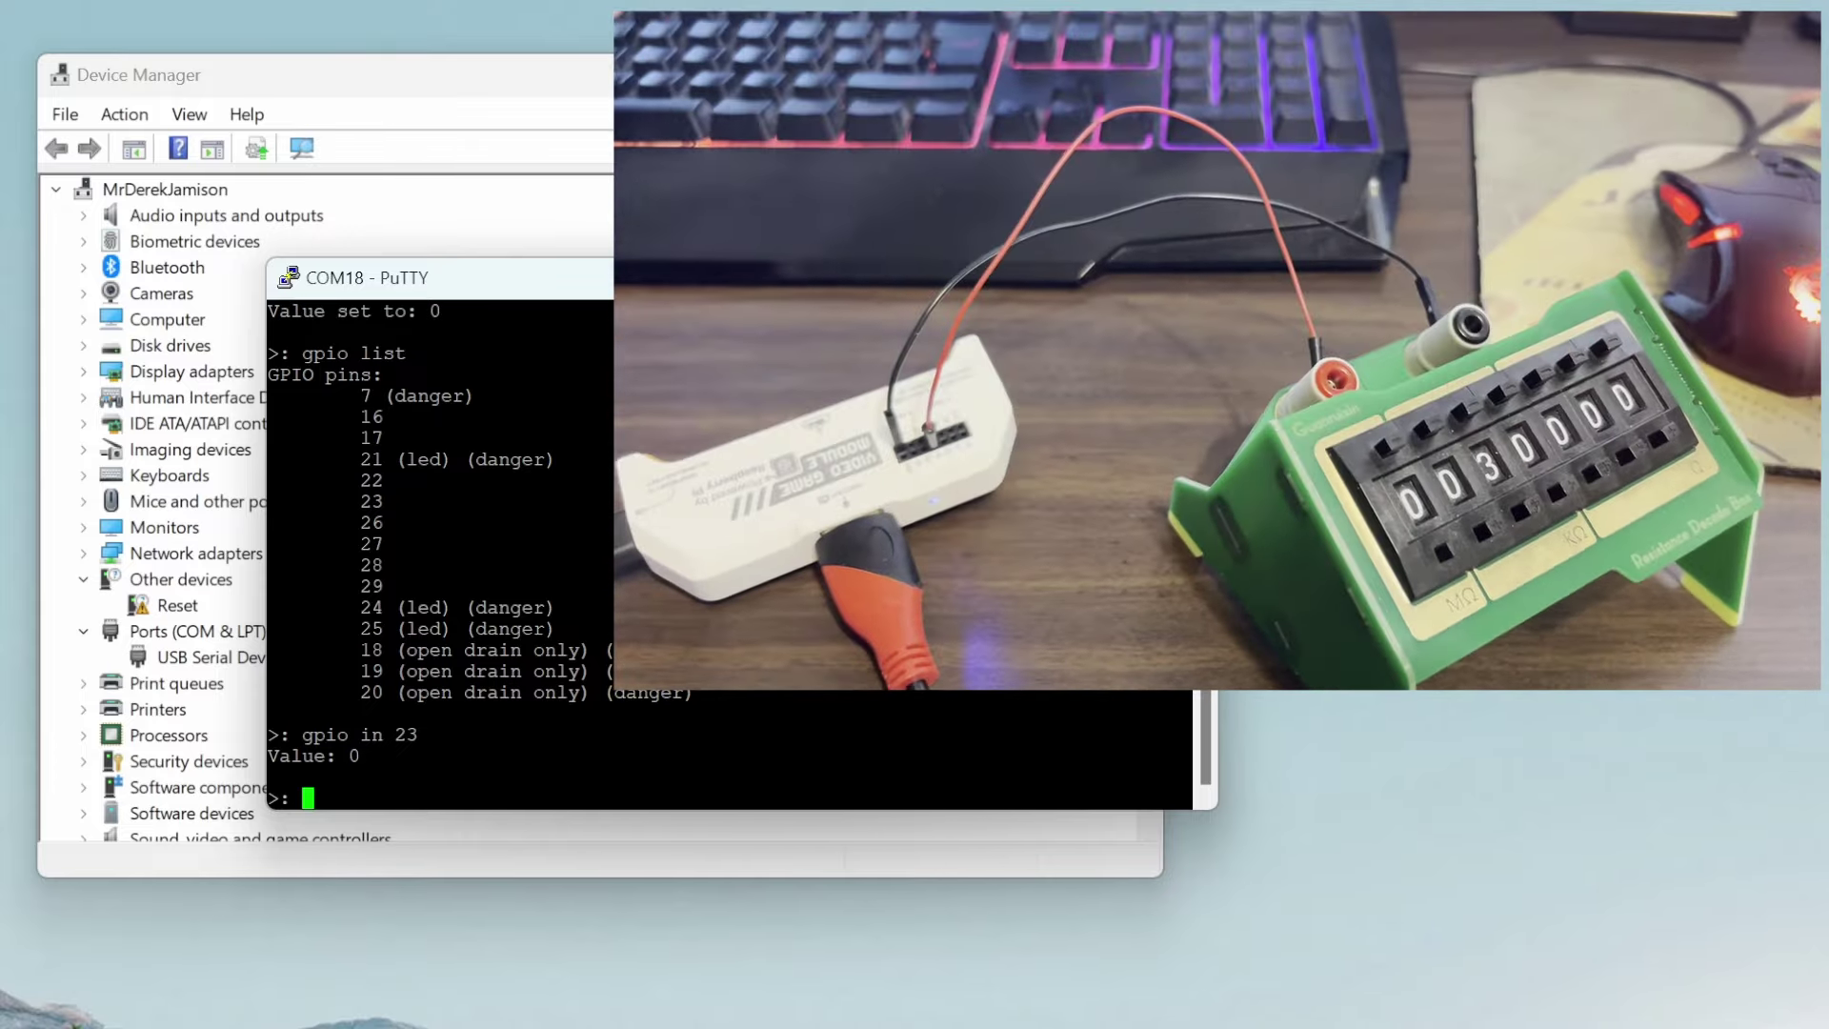
key("Up")
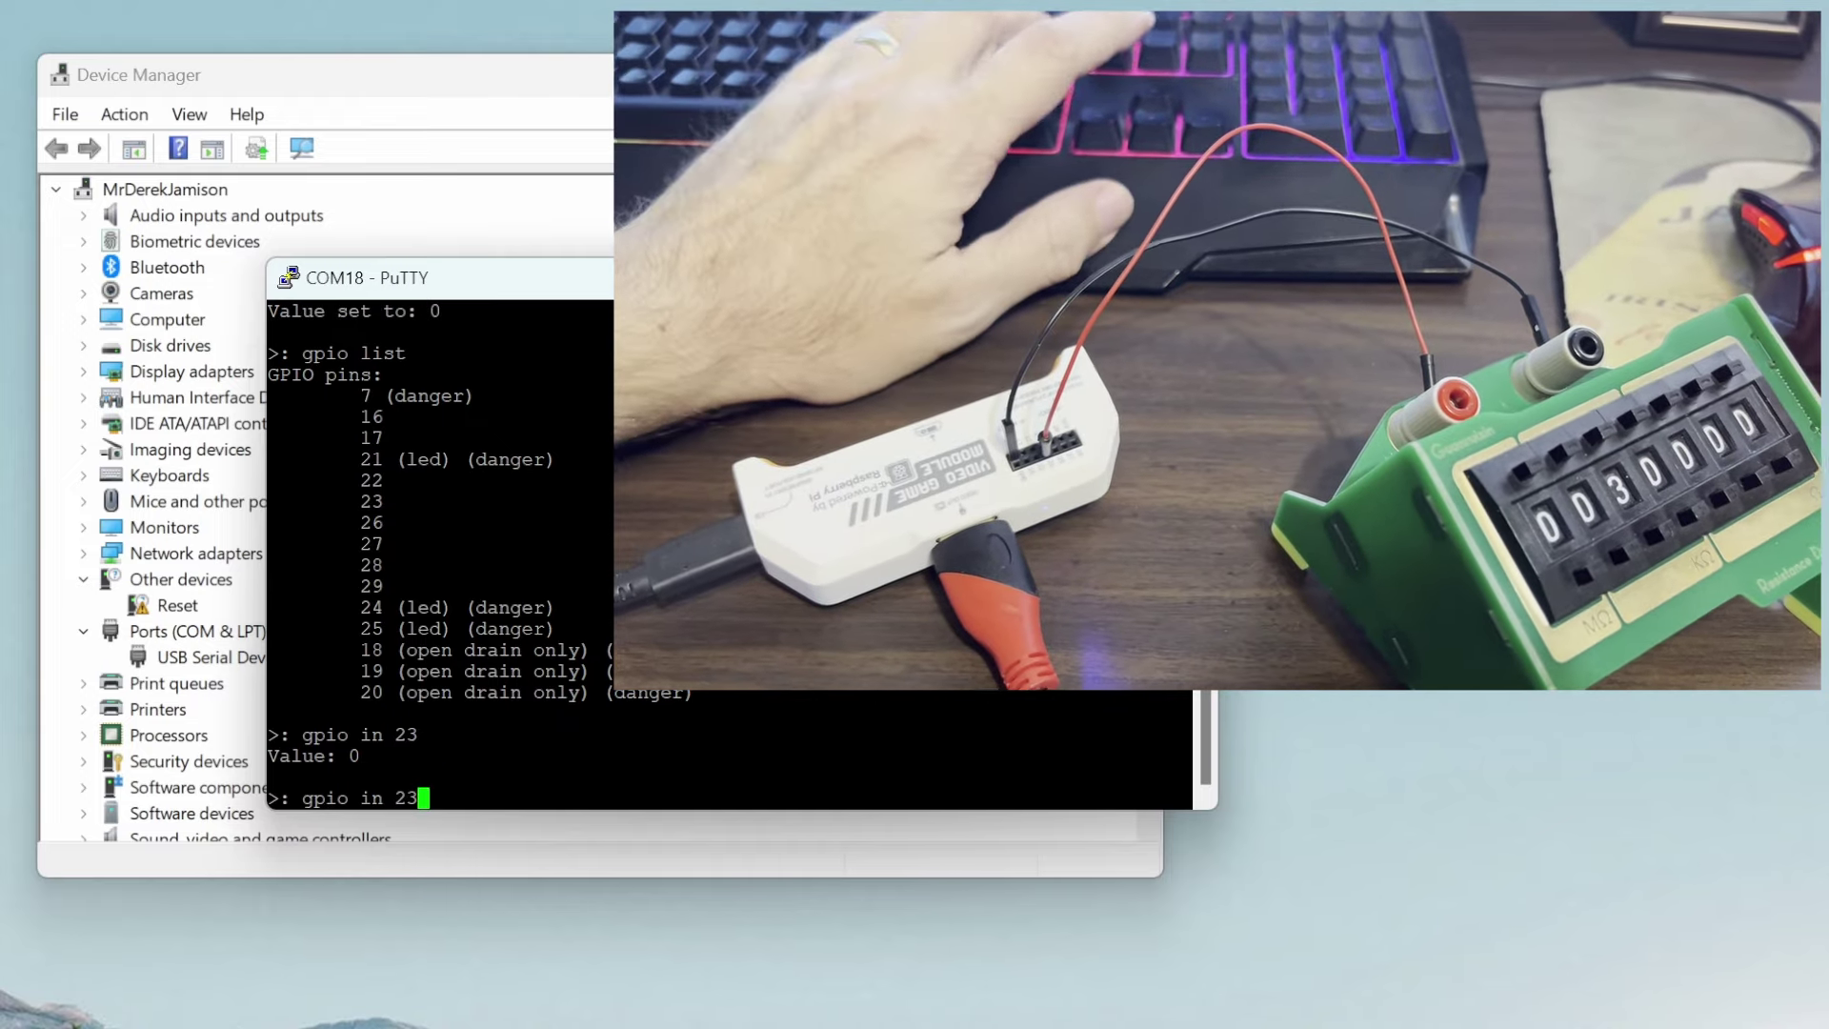
key("Return")
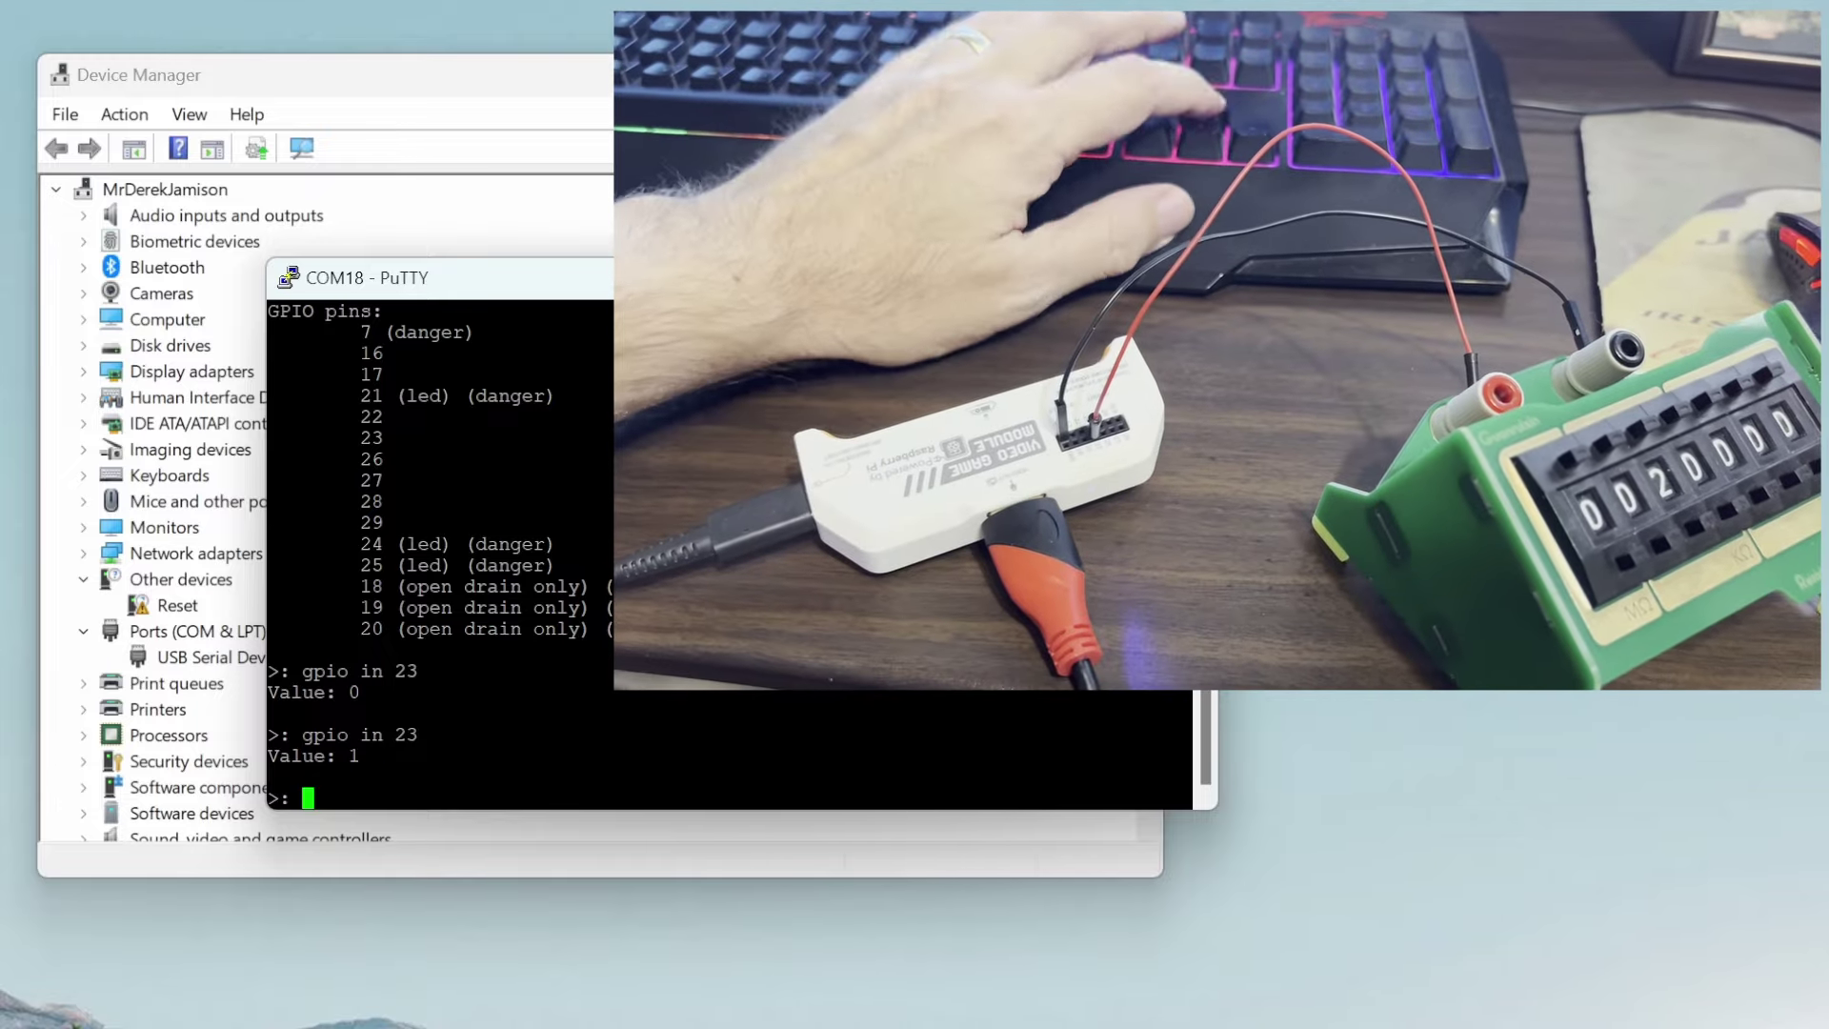
key("Up")
key("Return")
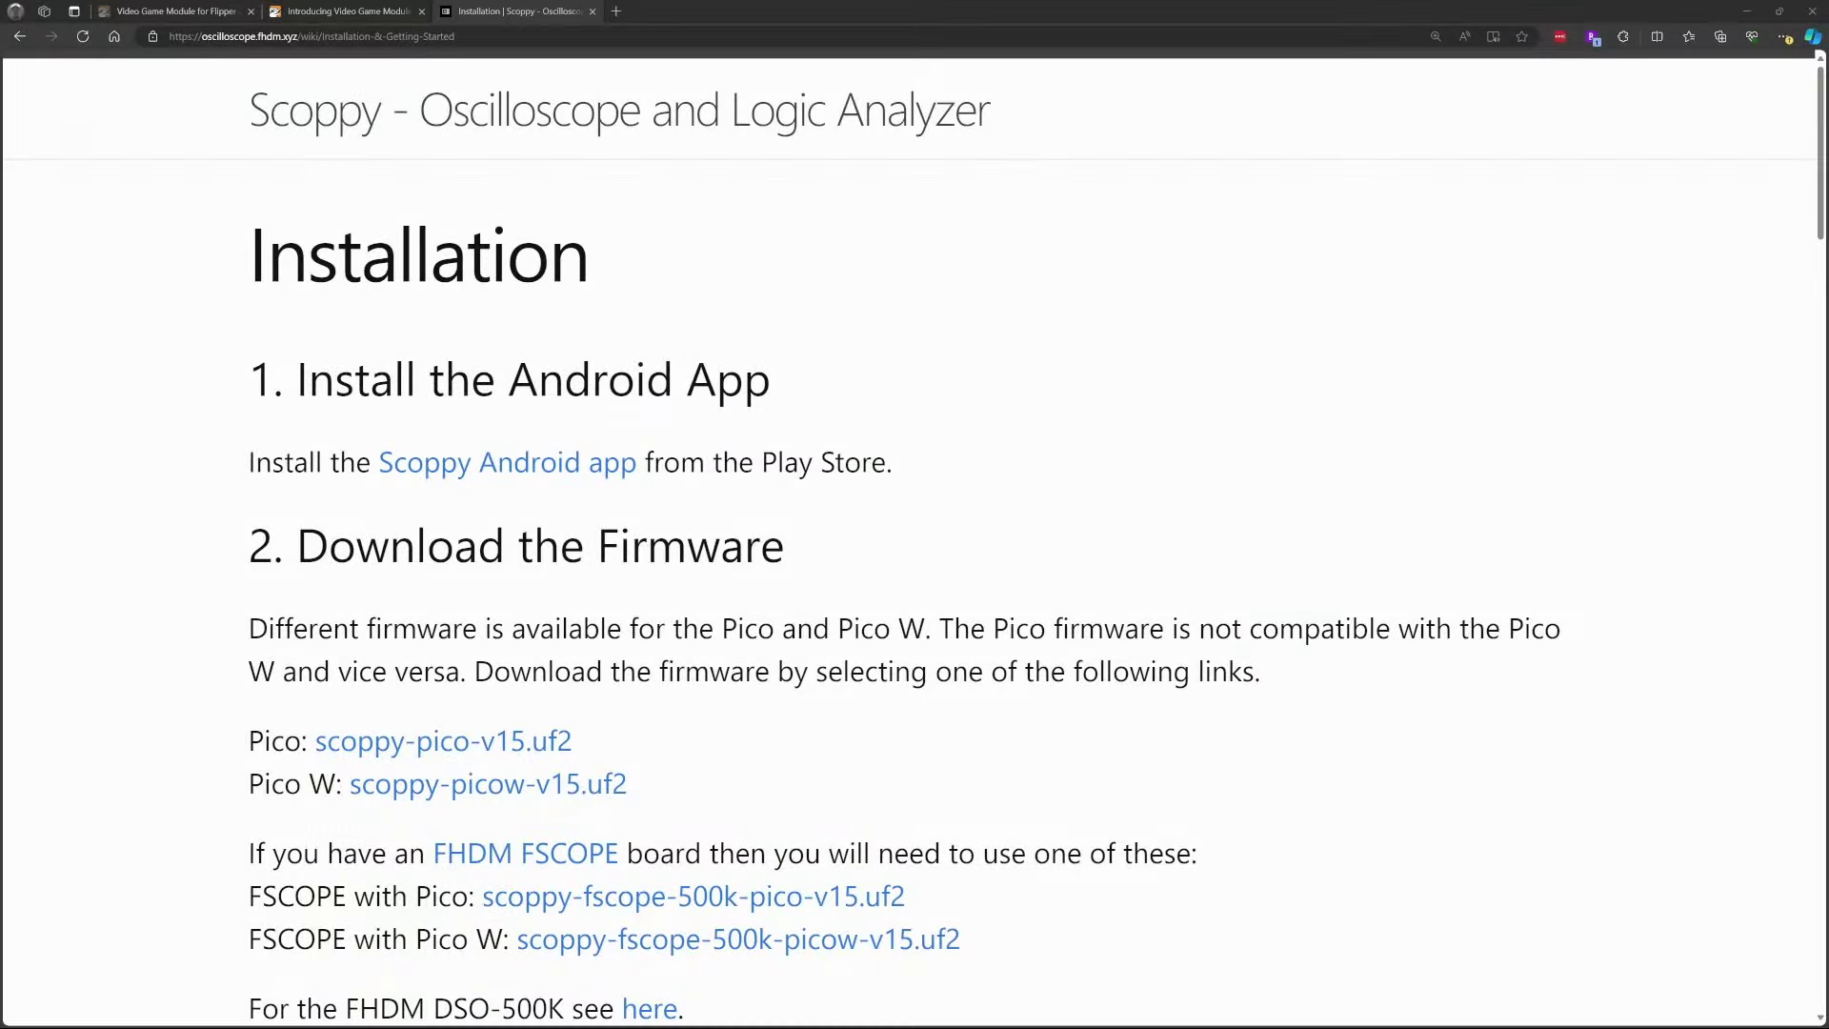
Step: In the browser, view the Scoppy Android app link and download the Pico firmware scoppy-pico-v15.uf2
left_click(504, 466)
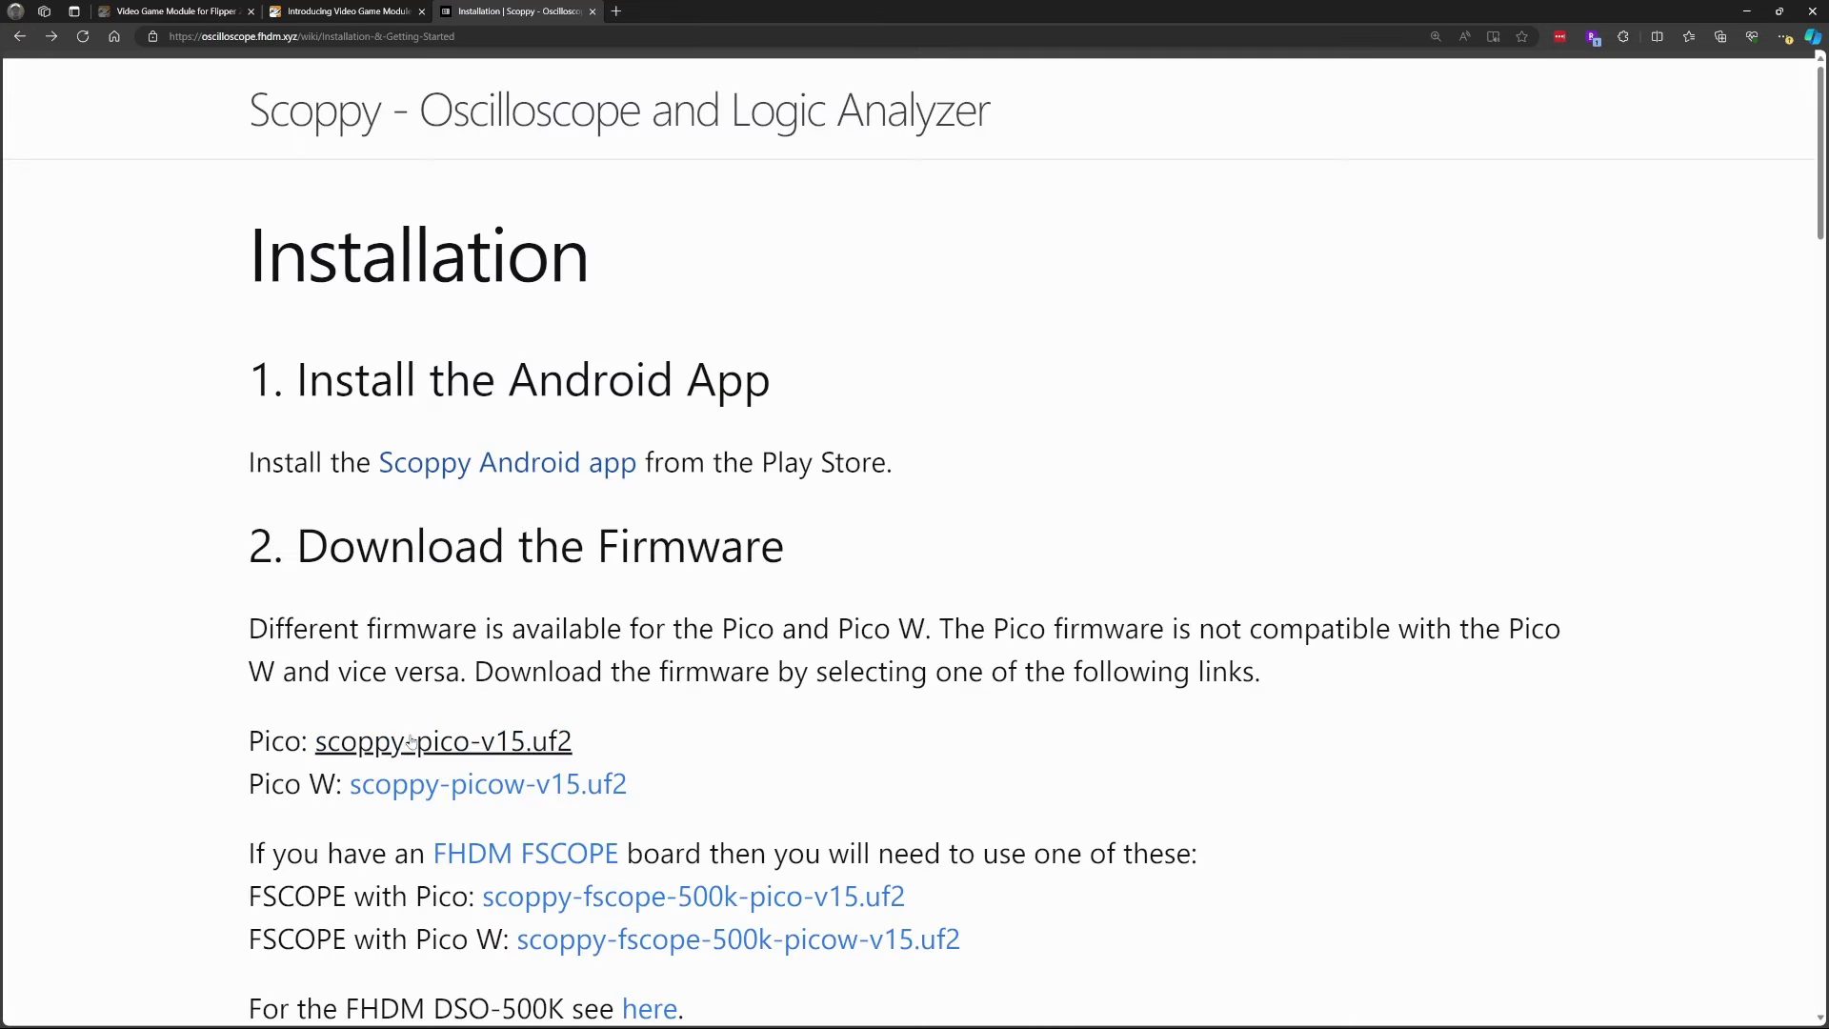
left_click(424, 750)
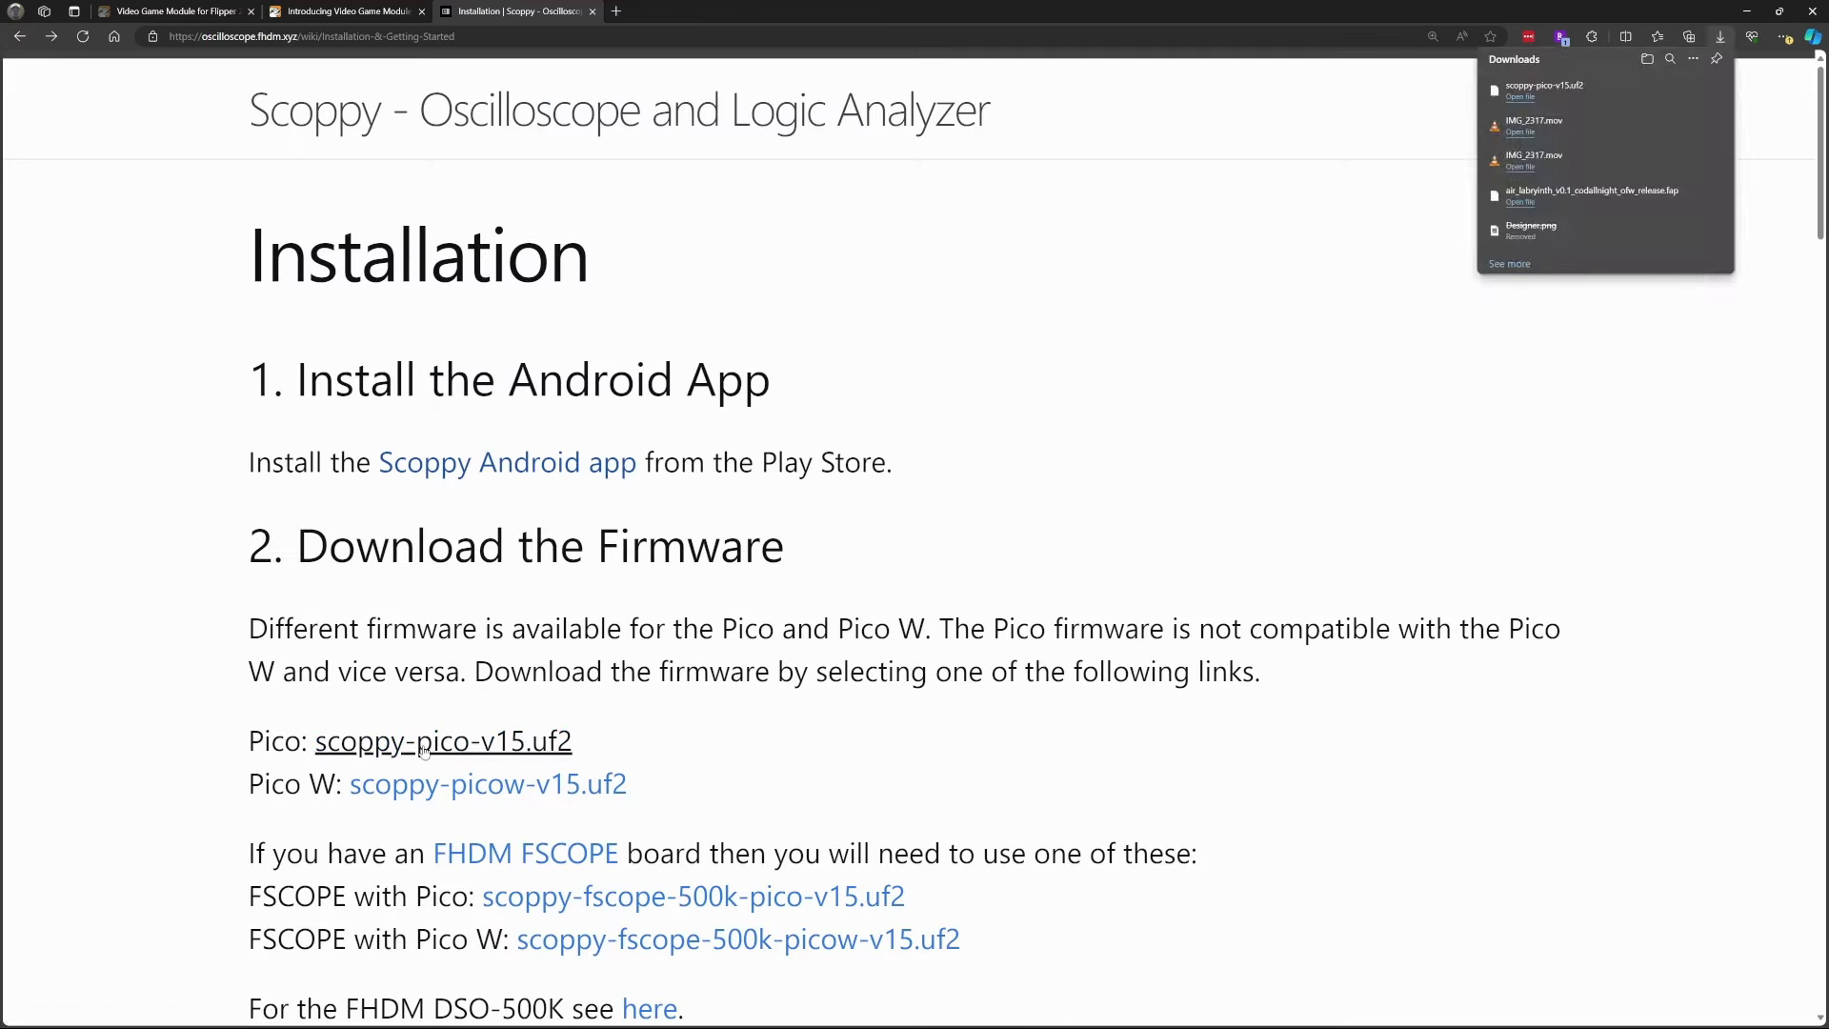
Step: Copy scoppy-pico-v15.uf2 from the Downloads folder to the vgm folder on the Flipper's SD card using qFlipper's file manager
left_click(792, 435)
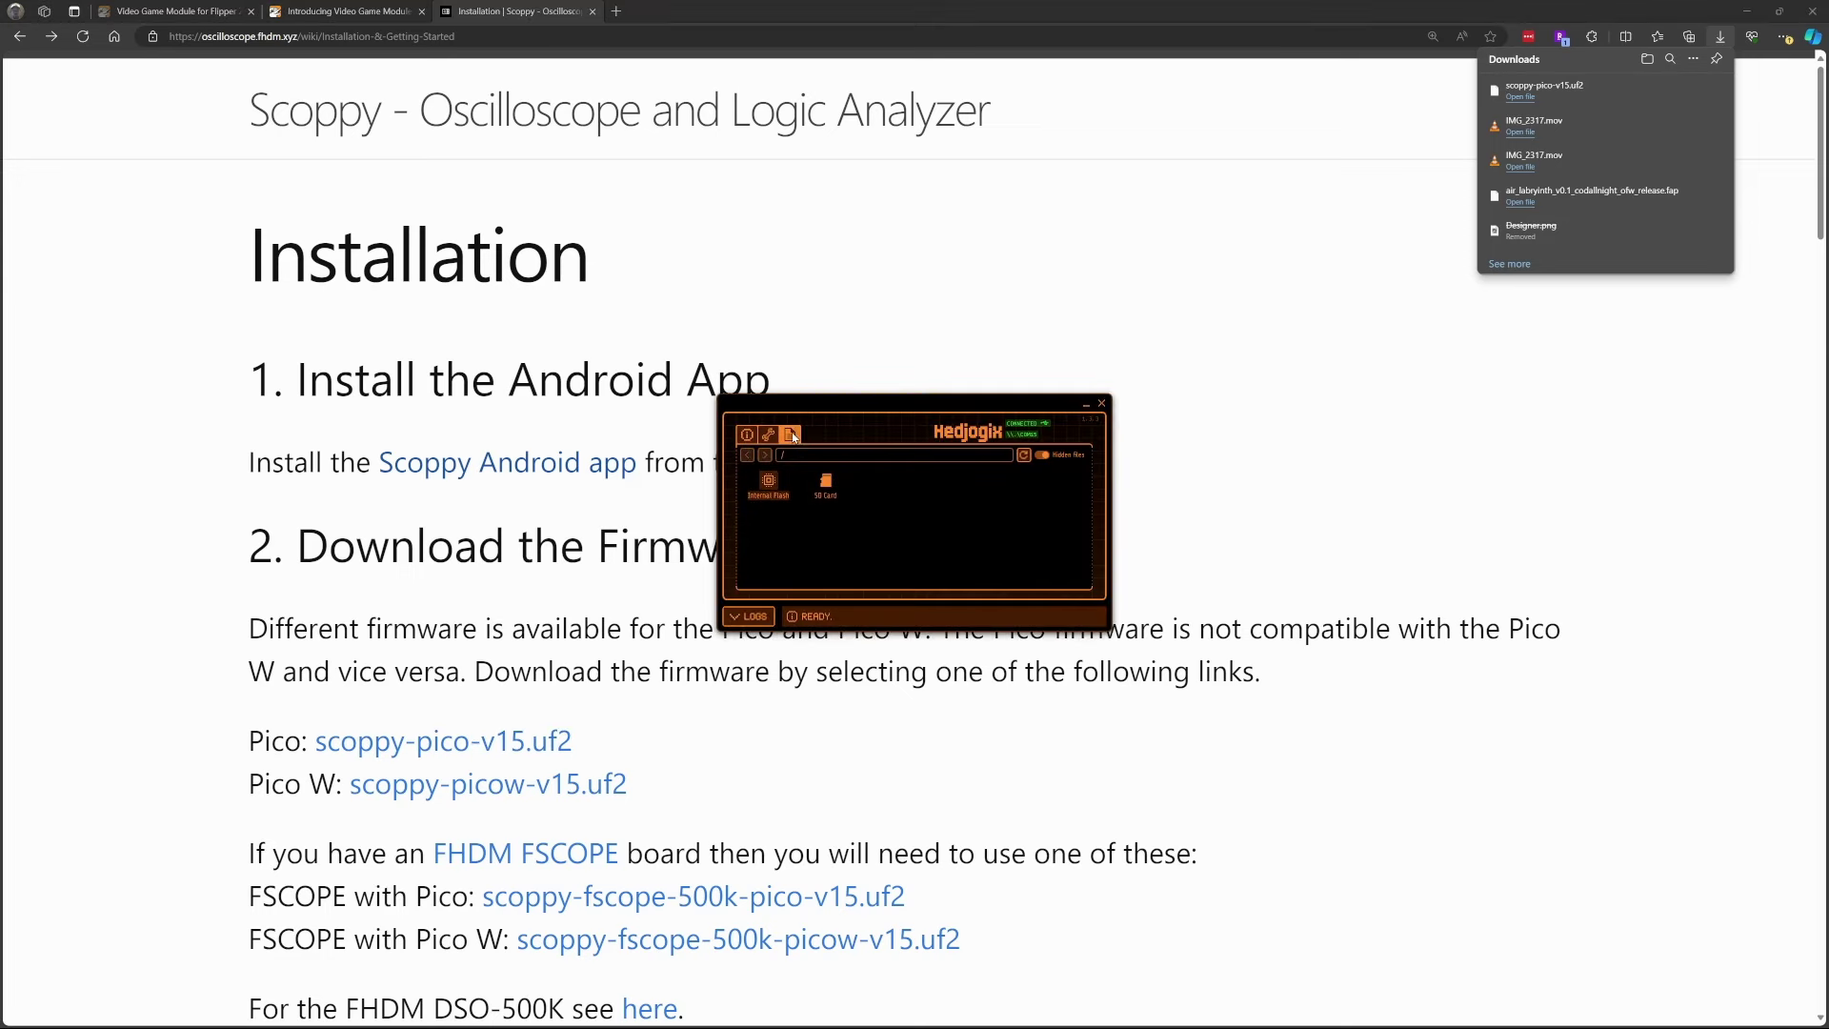
double_click(826, 483)
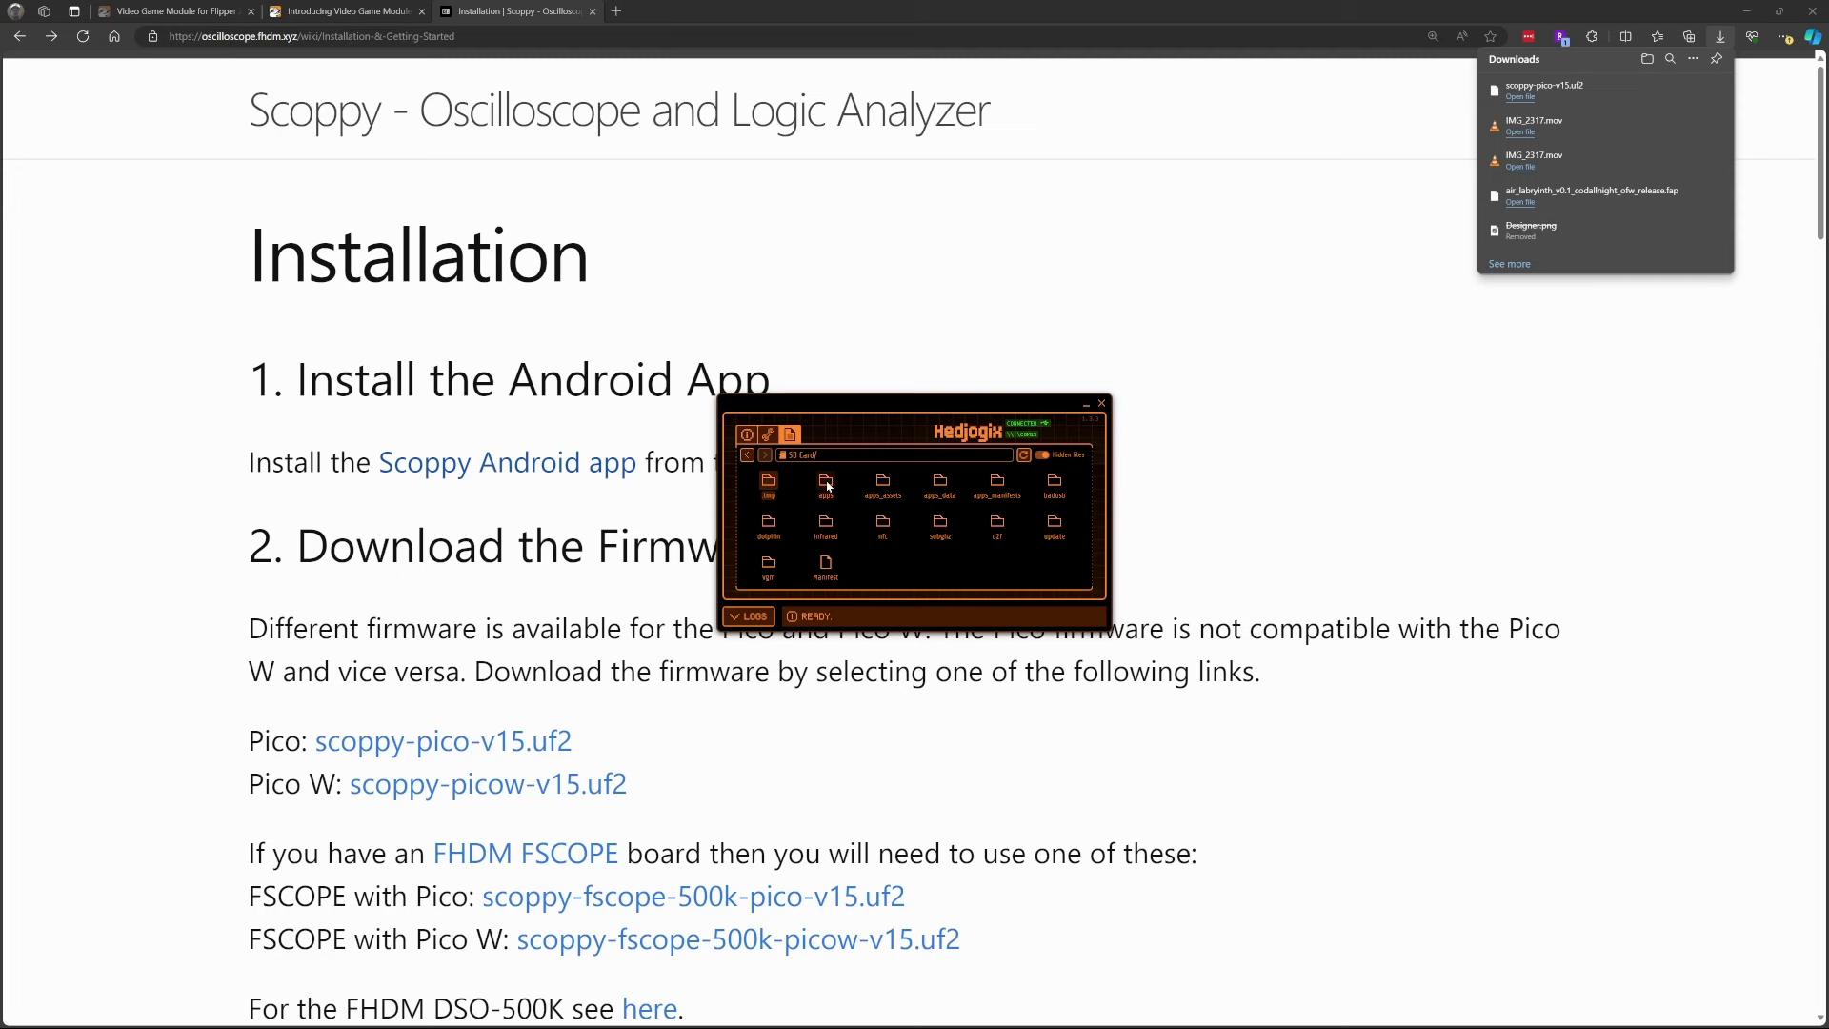
left_click(769, 568)
left_click(1651, 92)
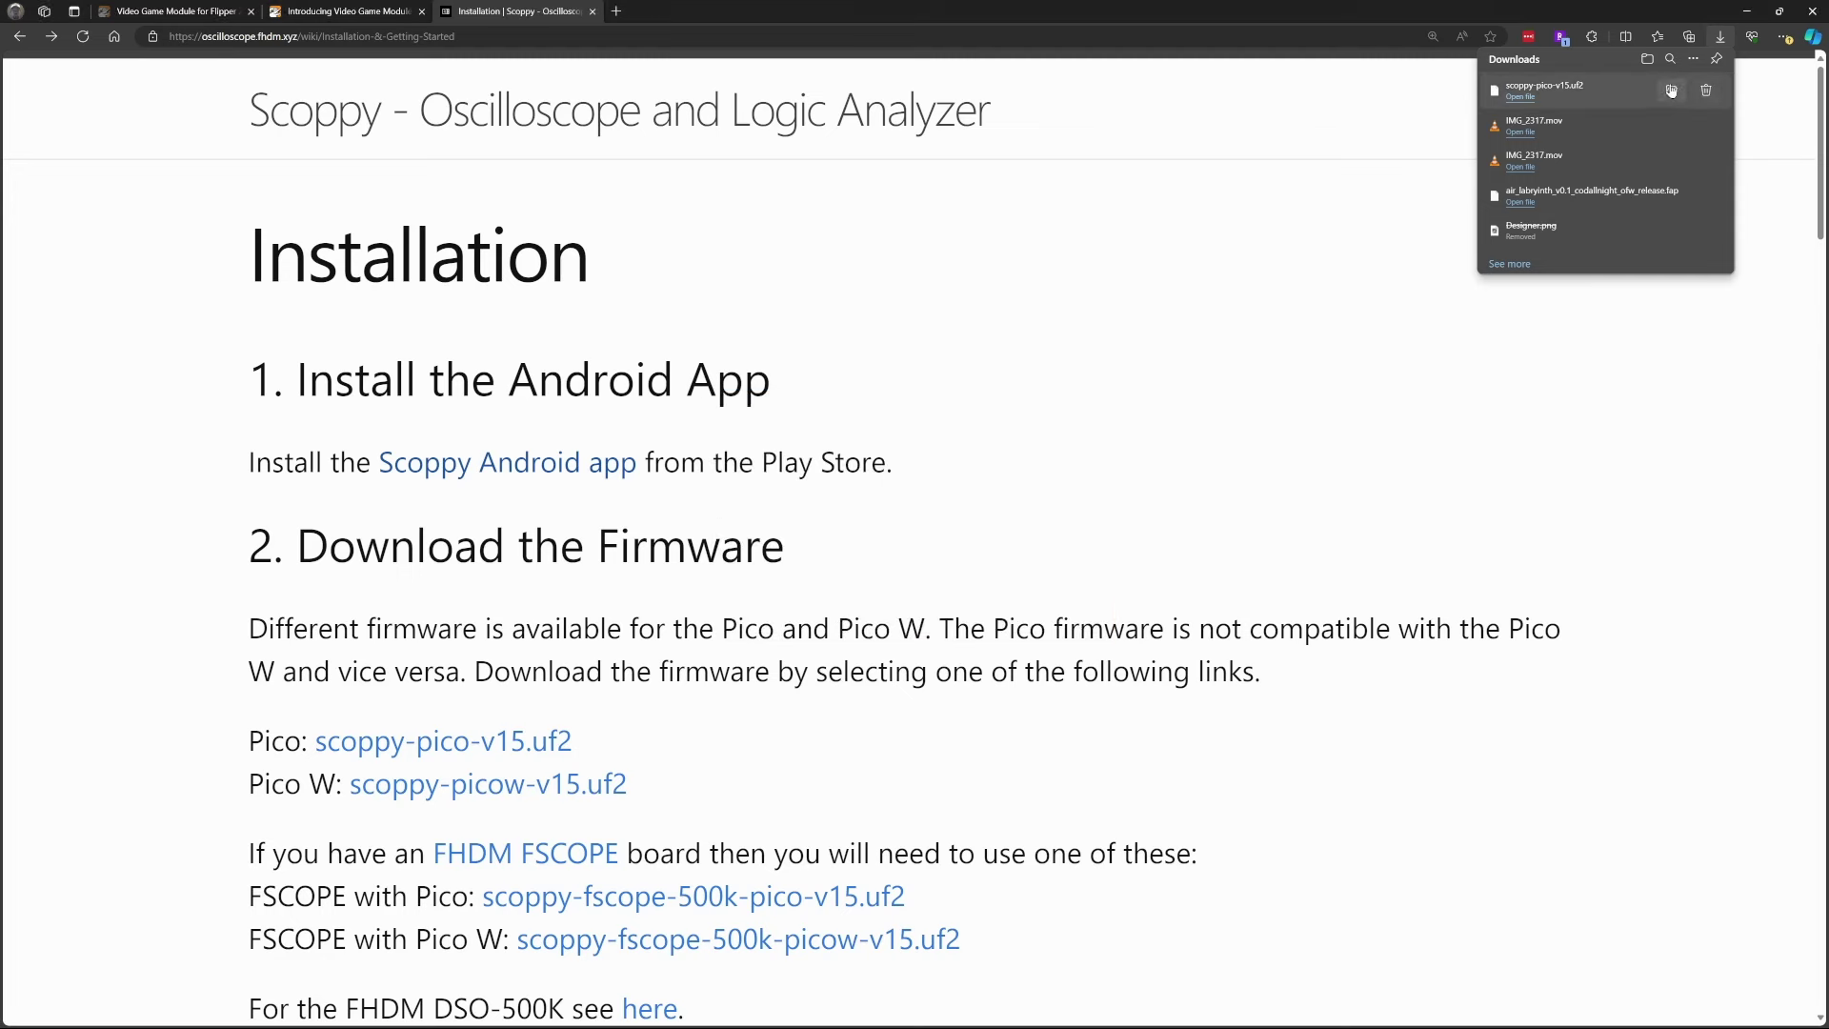
left_click(1671, 92)
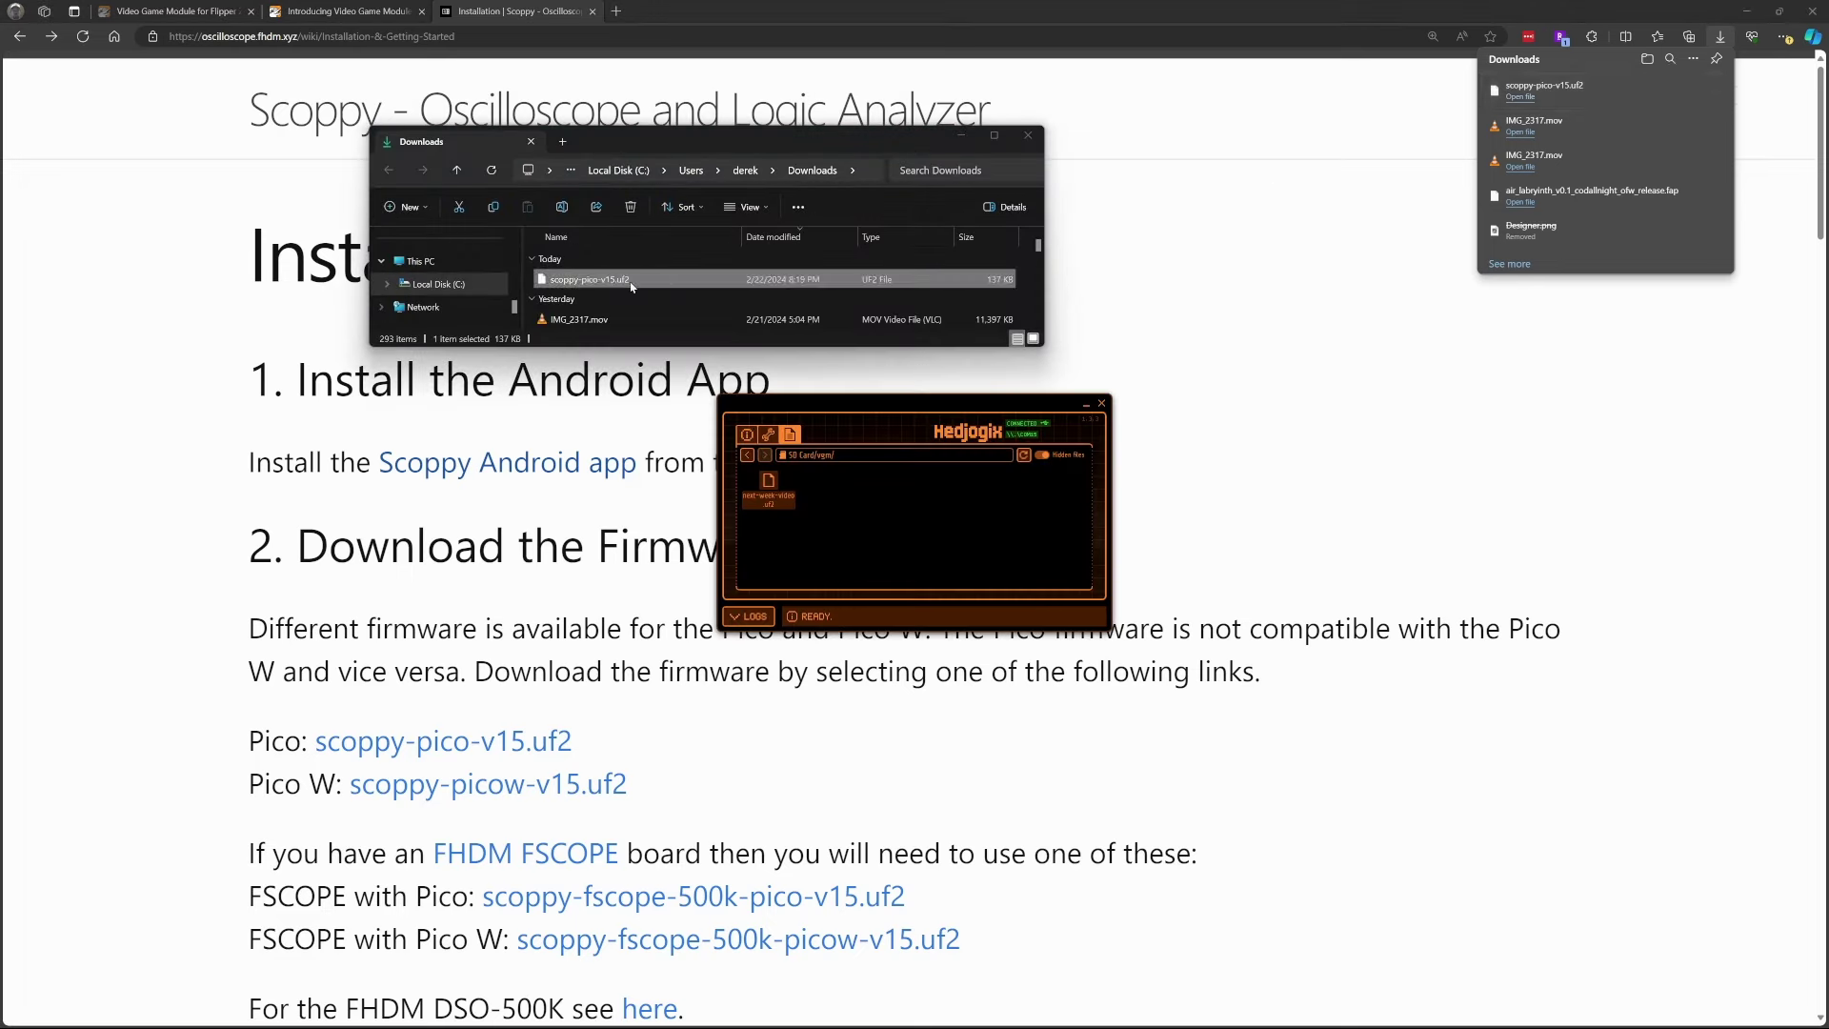
left_click_drag(618, 287, 871, 521)
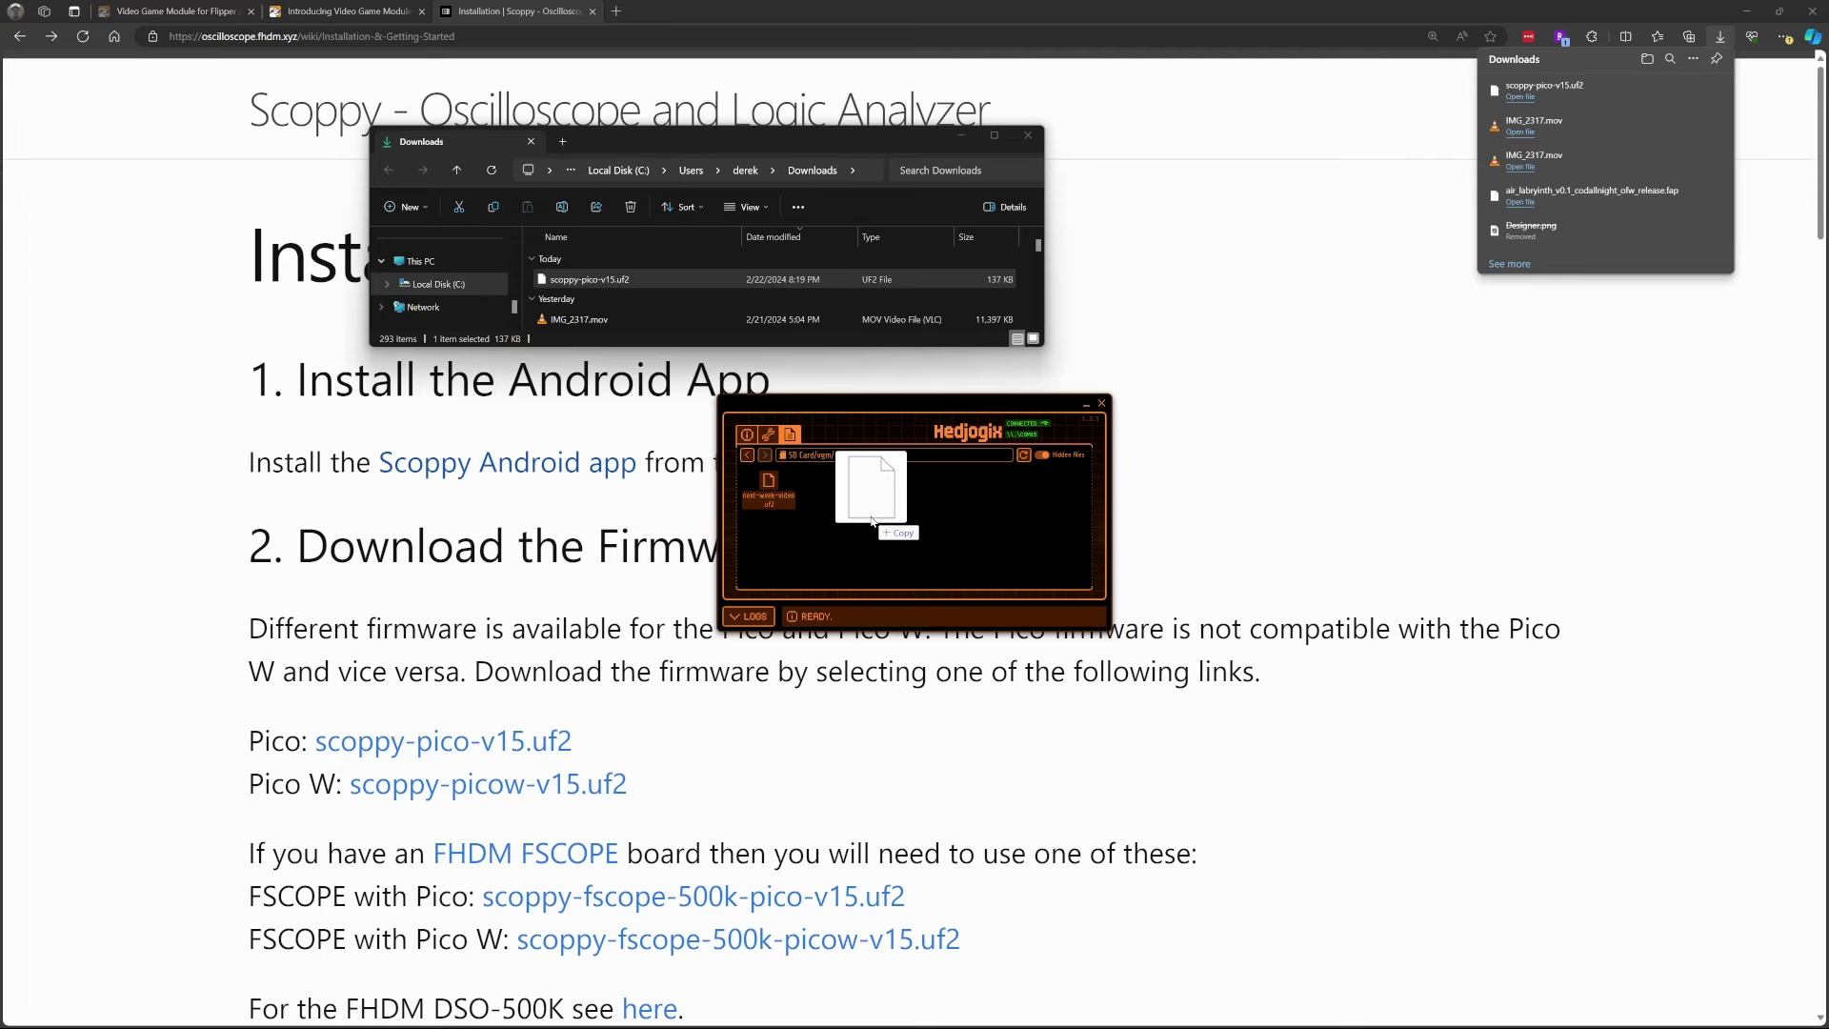
left_click_drag(872, 521, 872, 521)
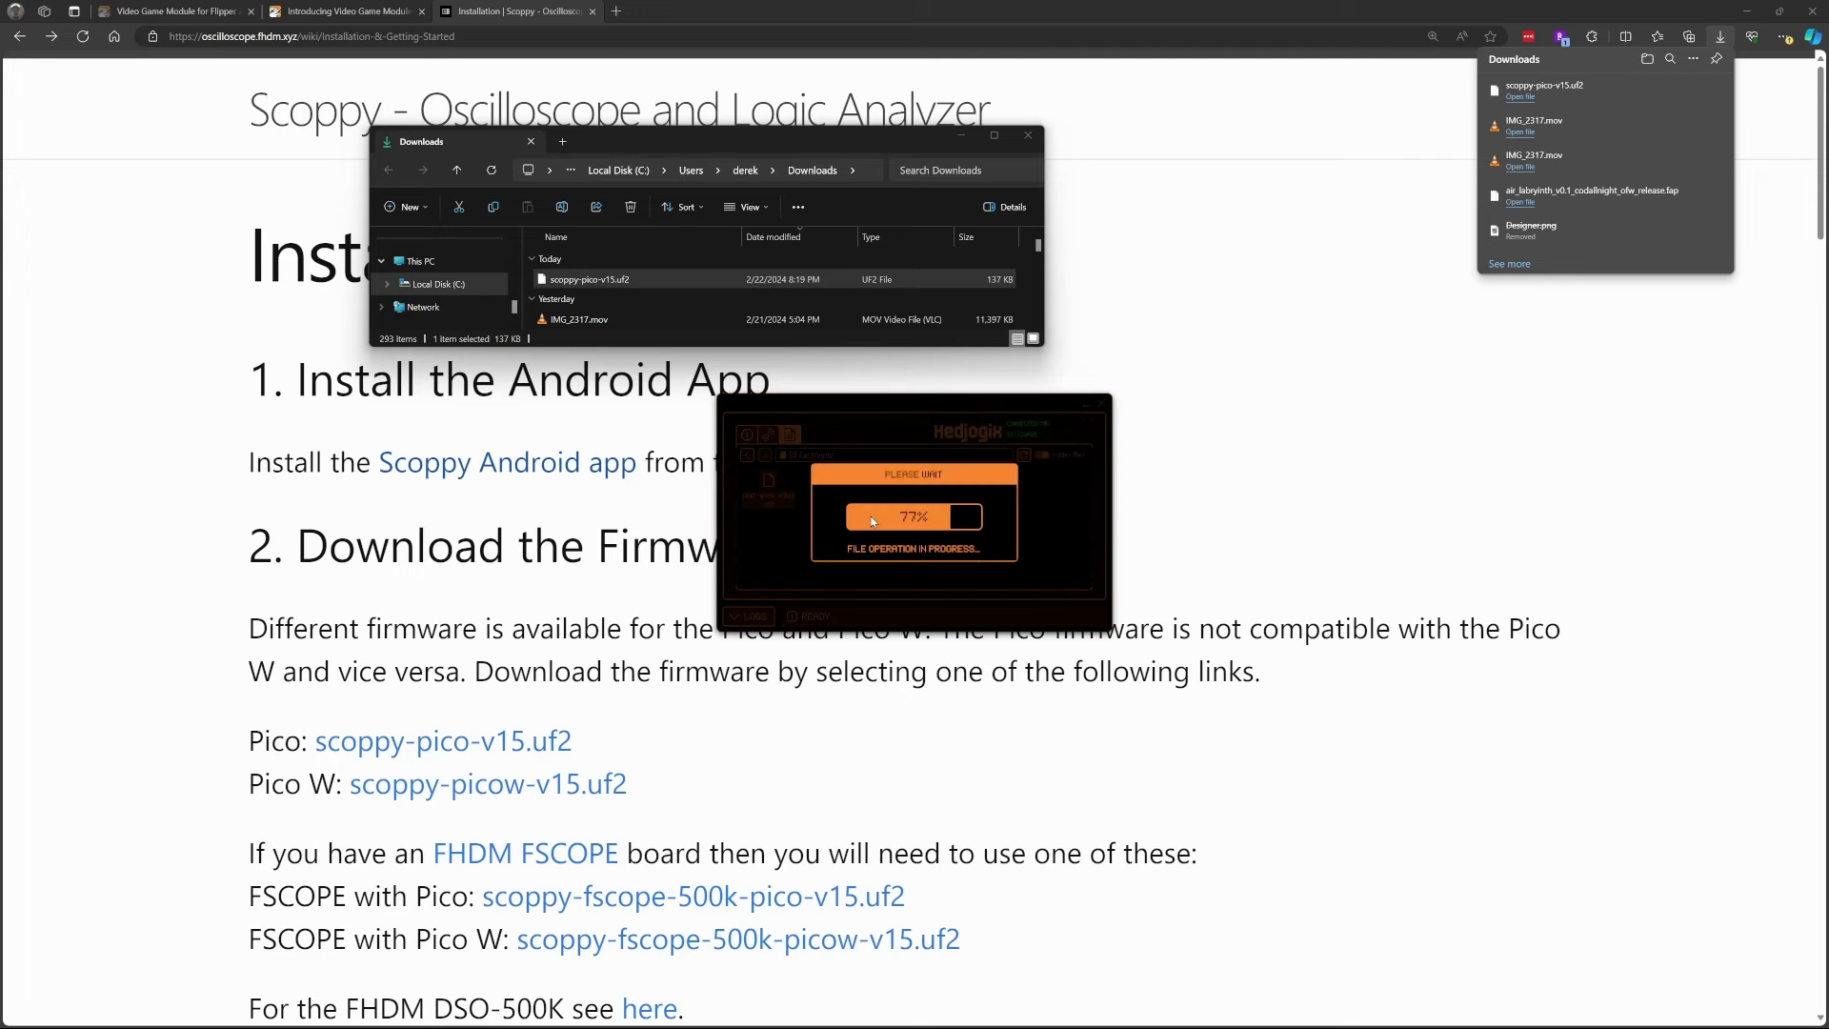
left_click(1028, 135)
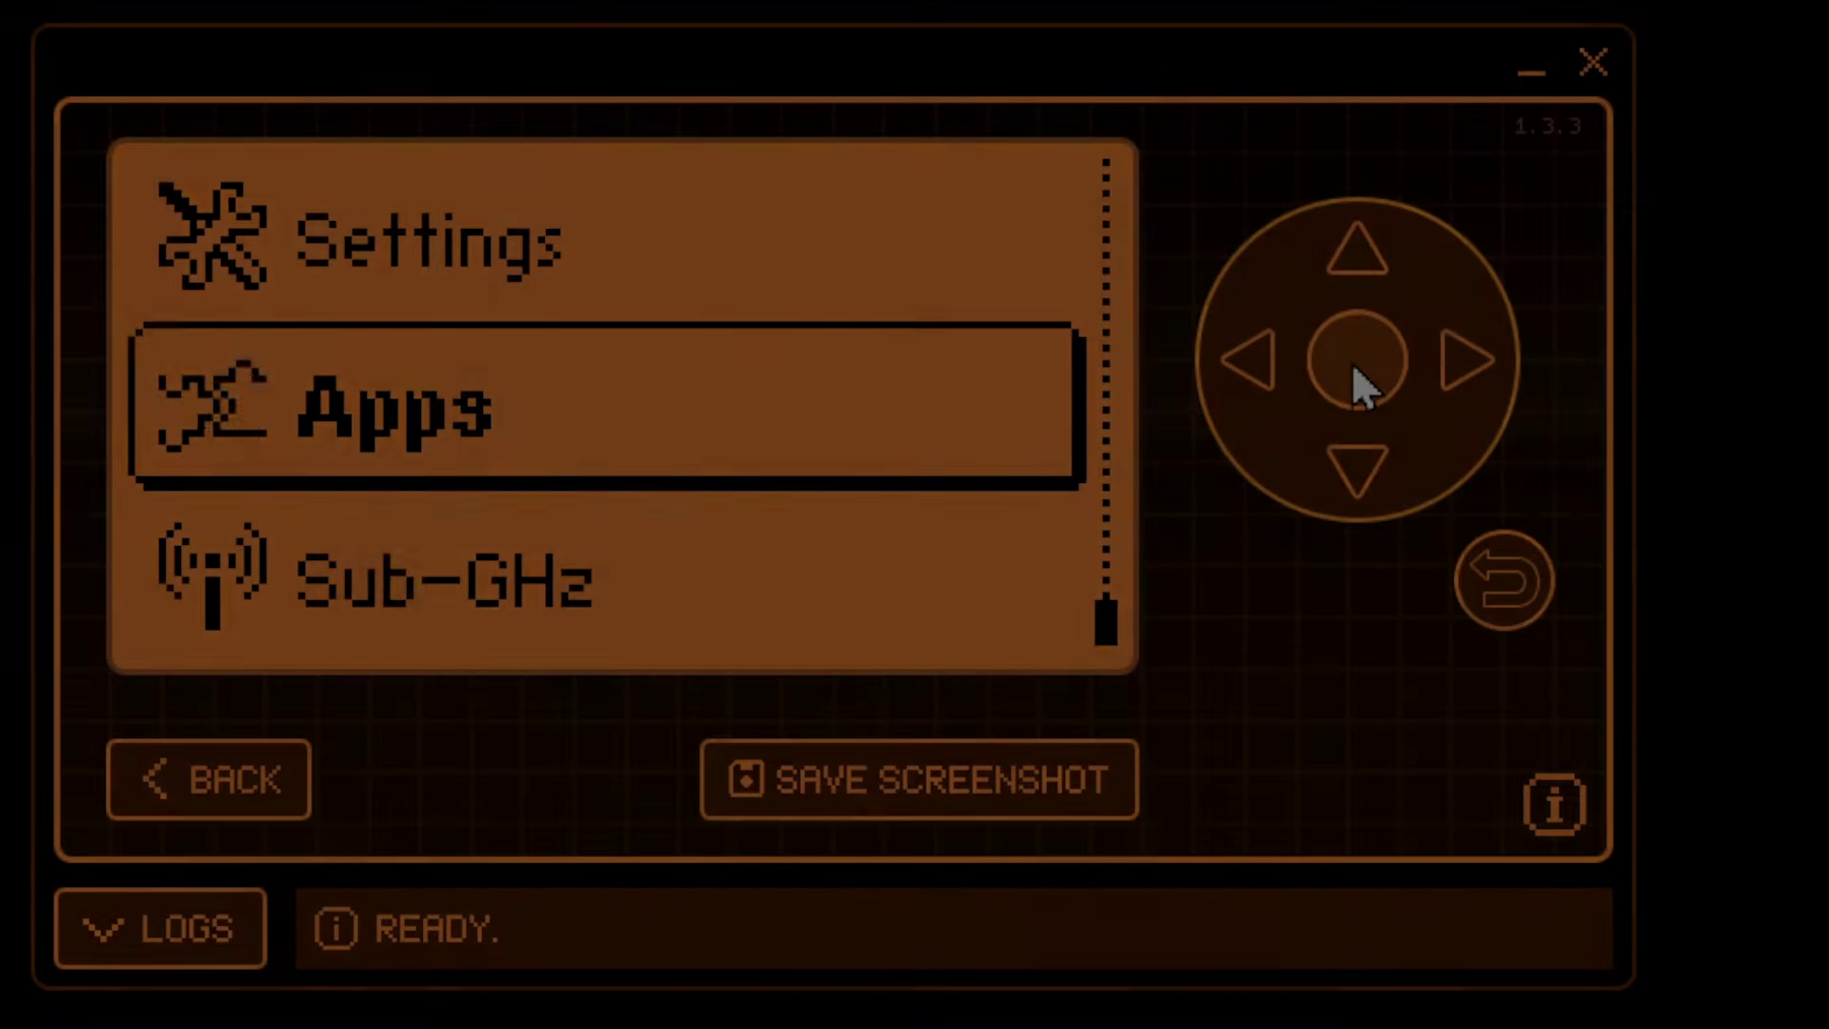
Step: Launch Video Game Module Tool from the Tools folder of the Flipper's Apps using the remote control
left_click(1353, 362)
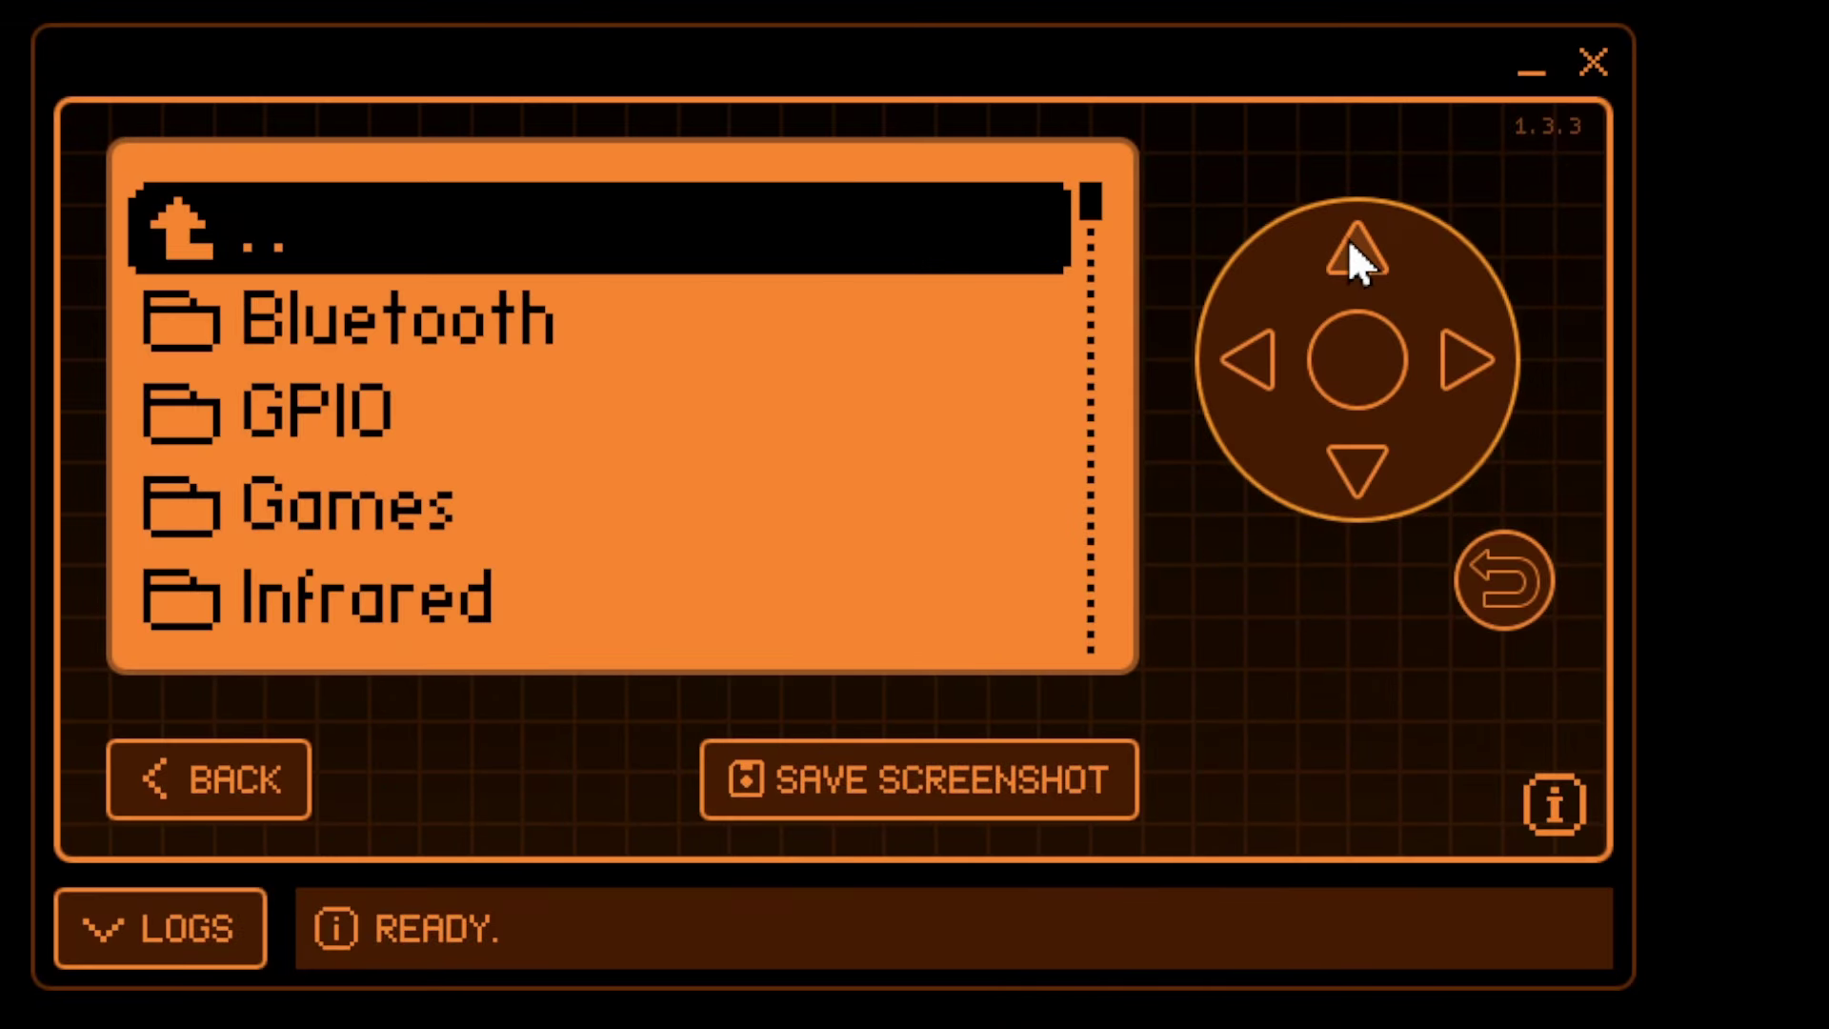
left_click(1351, 250)
left_click(1352, 354)
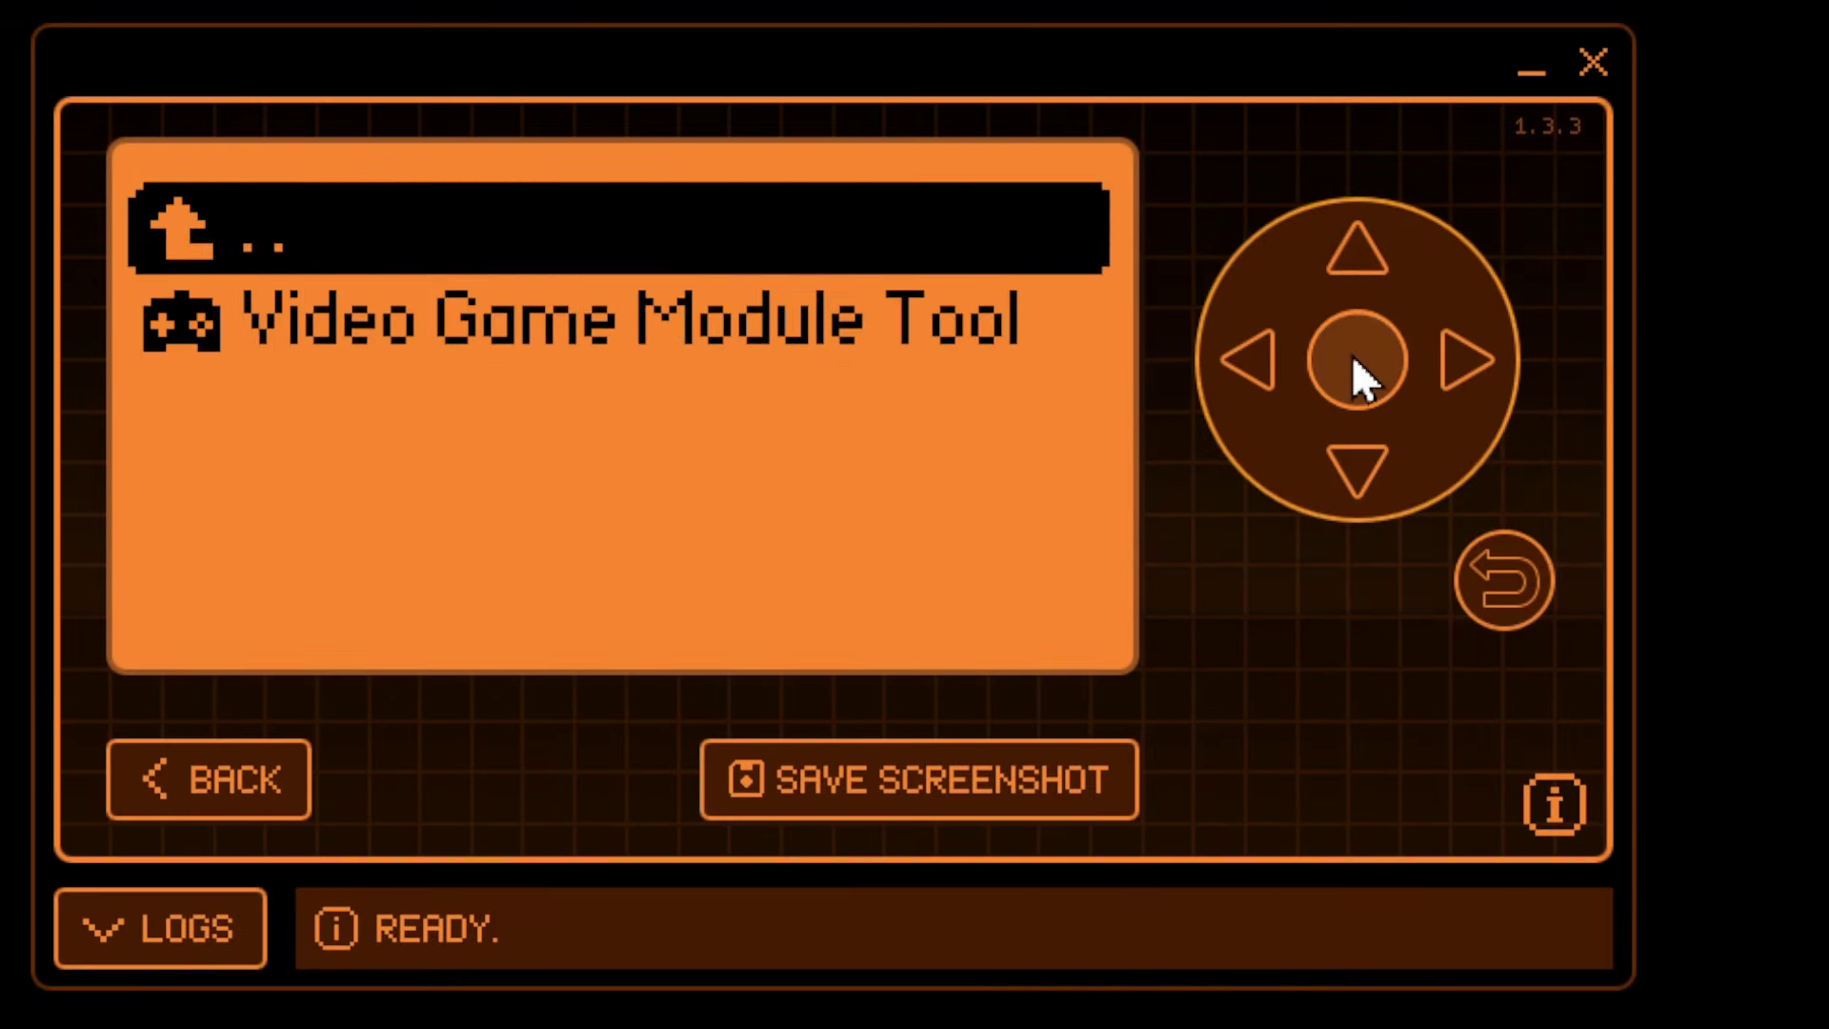
left_click(1333, 472)
left_click(1348, 351)
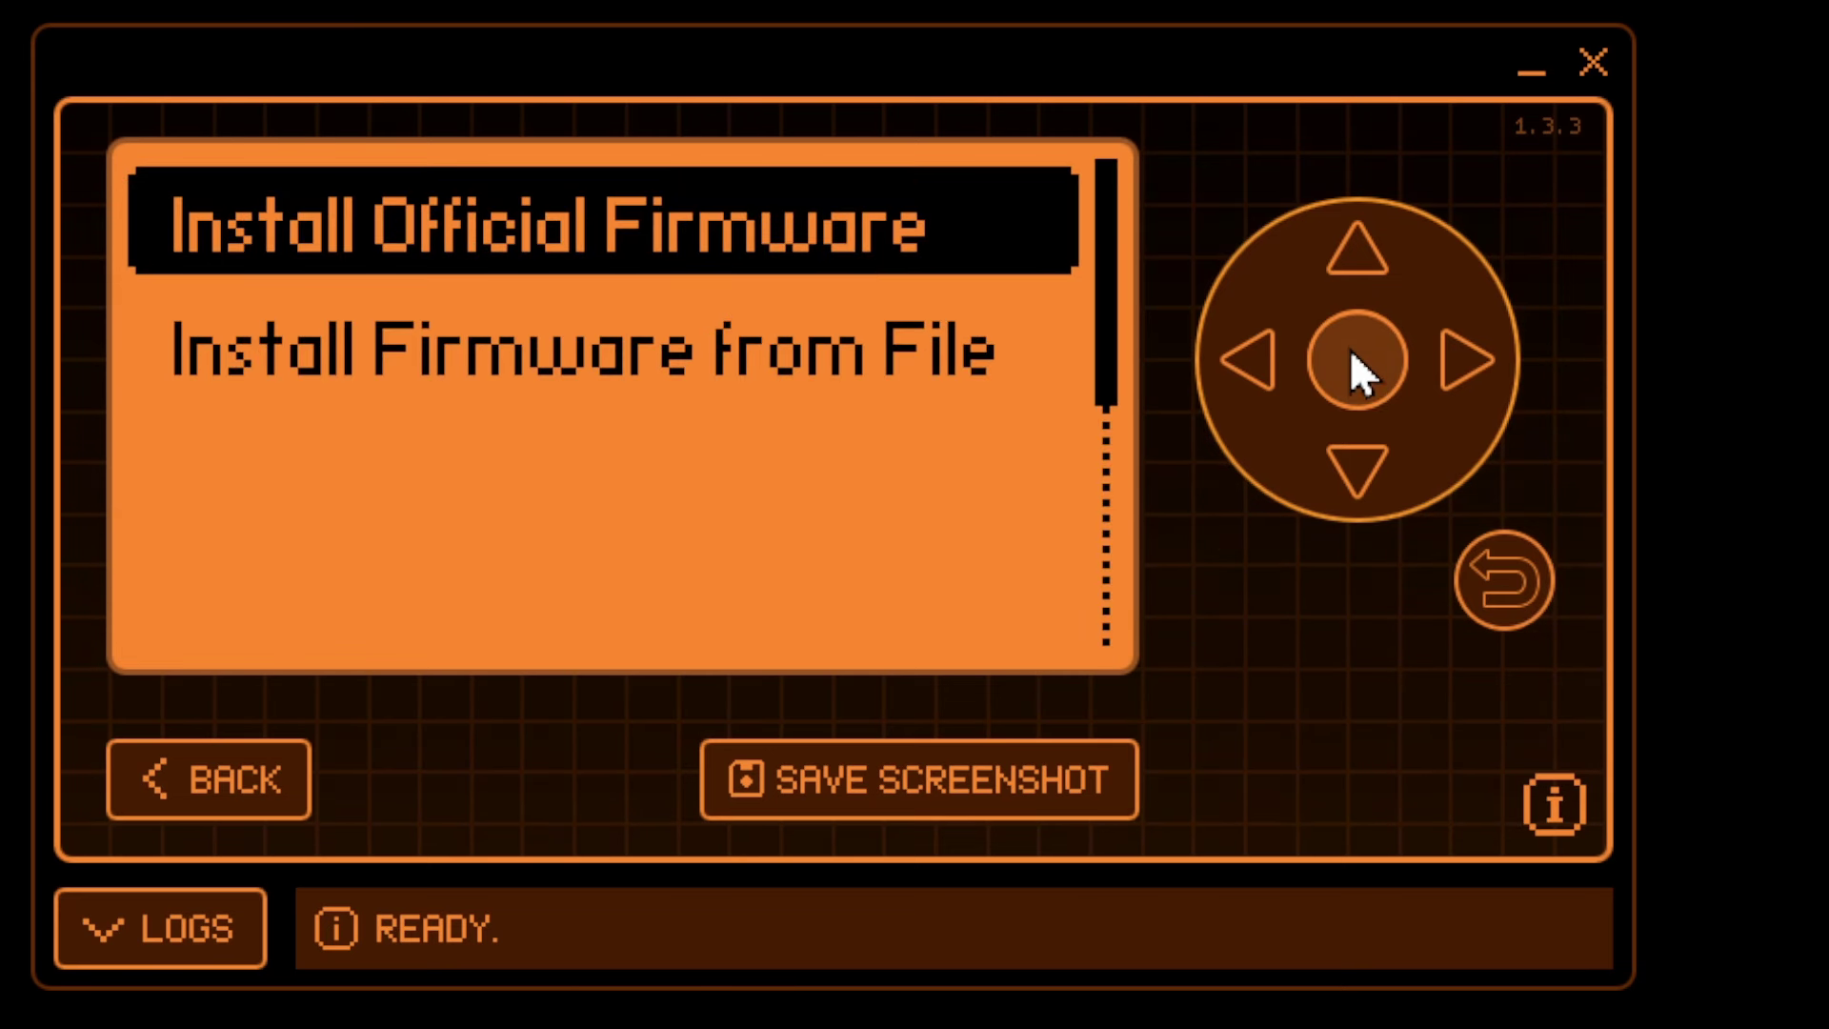
Step: Install the scoppy-pico-v15.uf2 firmware from the vgm folder onto the Video Game Module using Install Firmware from File
left_click(1363, 472)
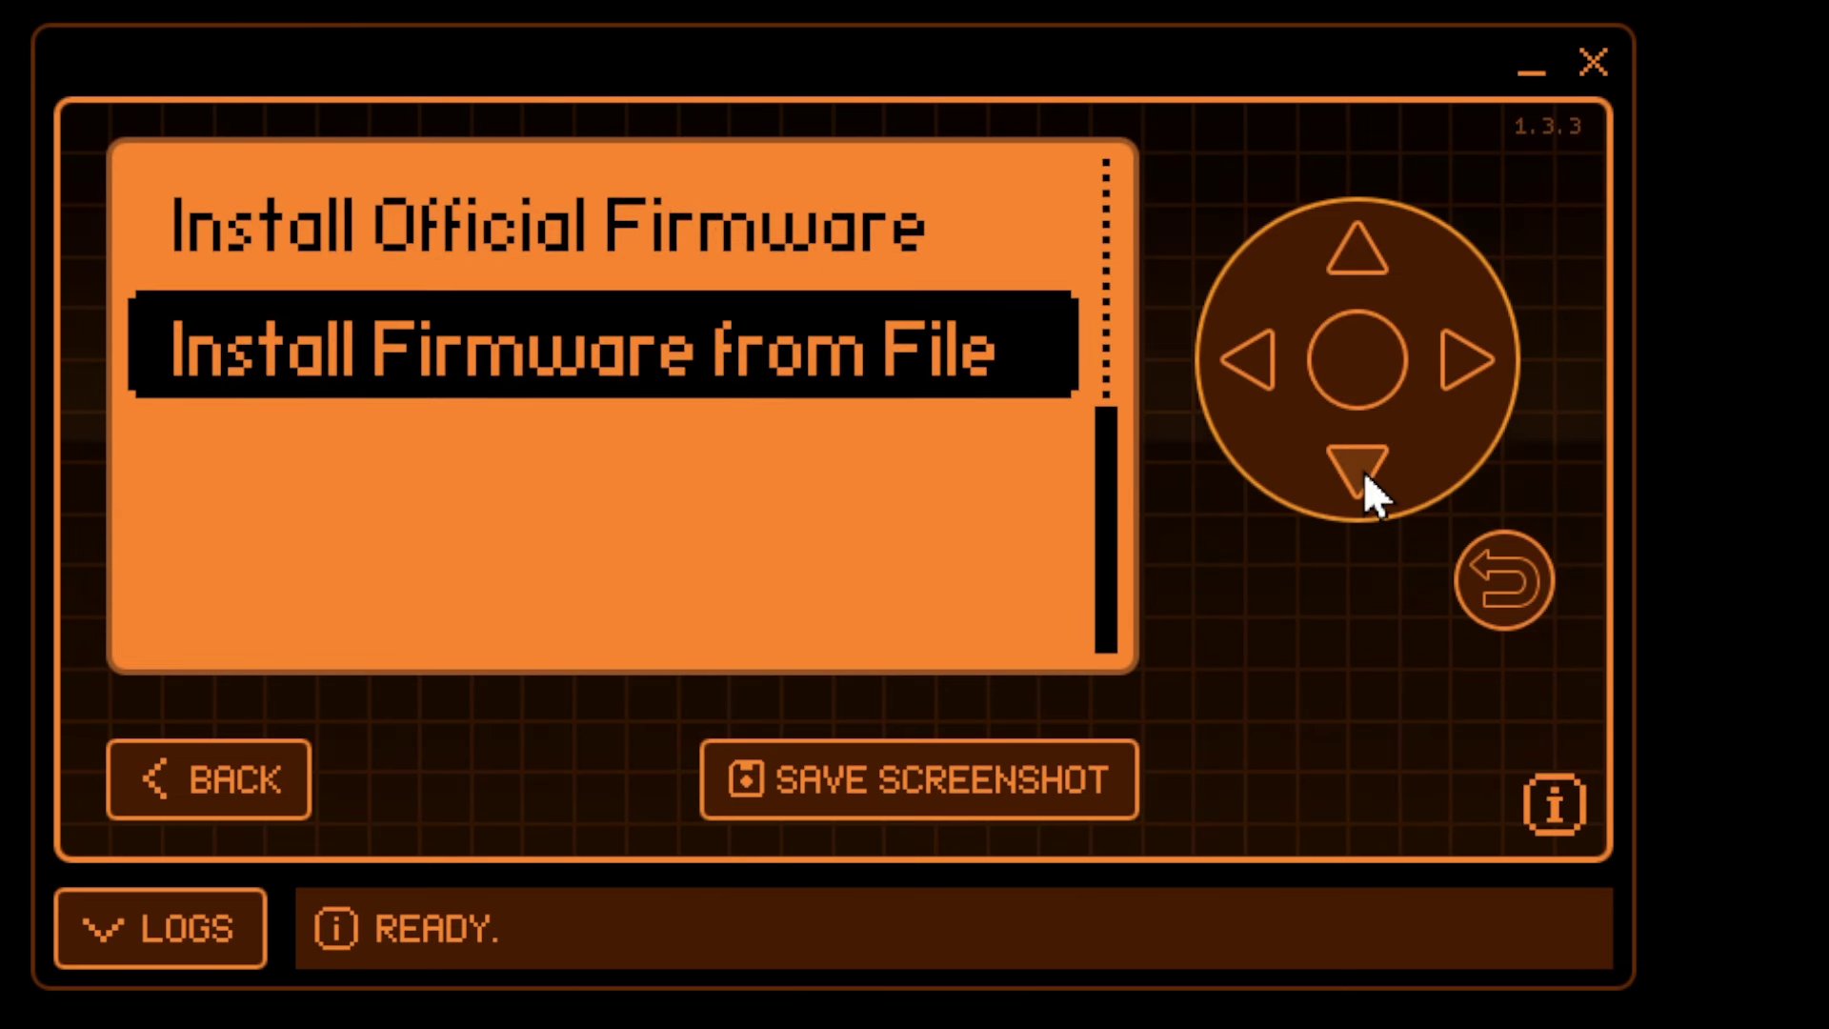
left_click(1356, 367)
left_click(1352, 256)
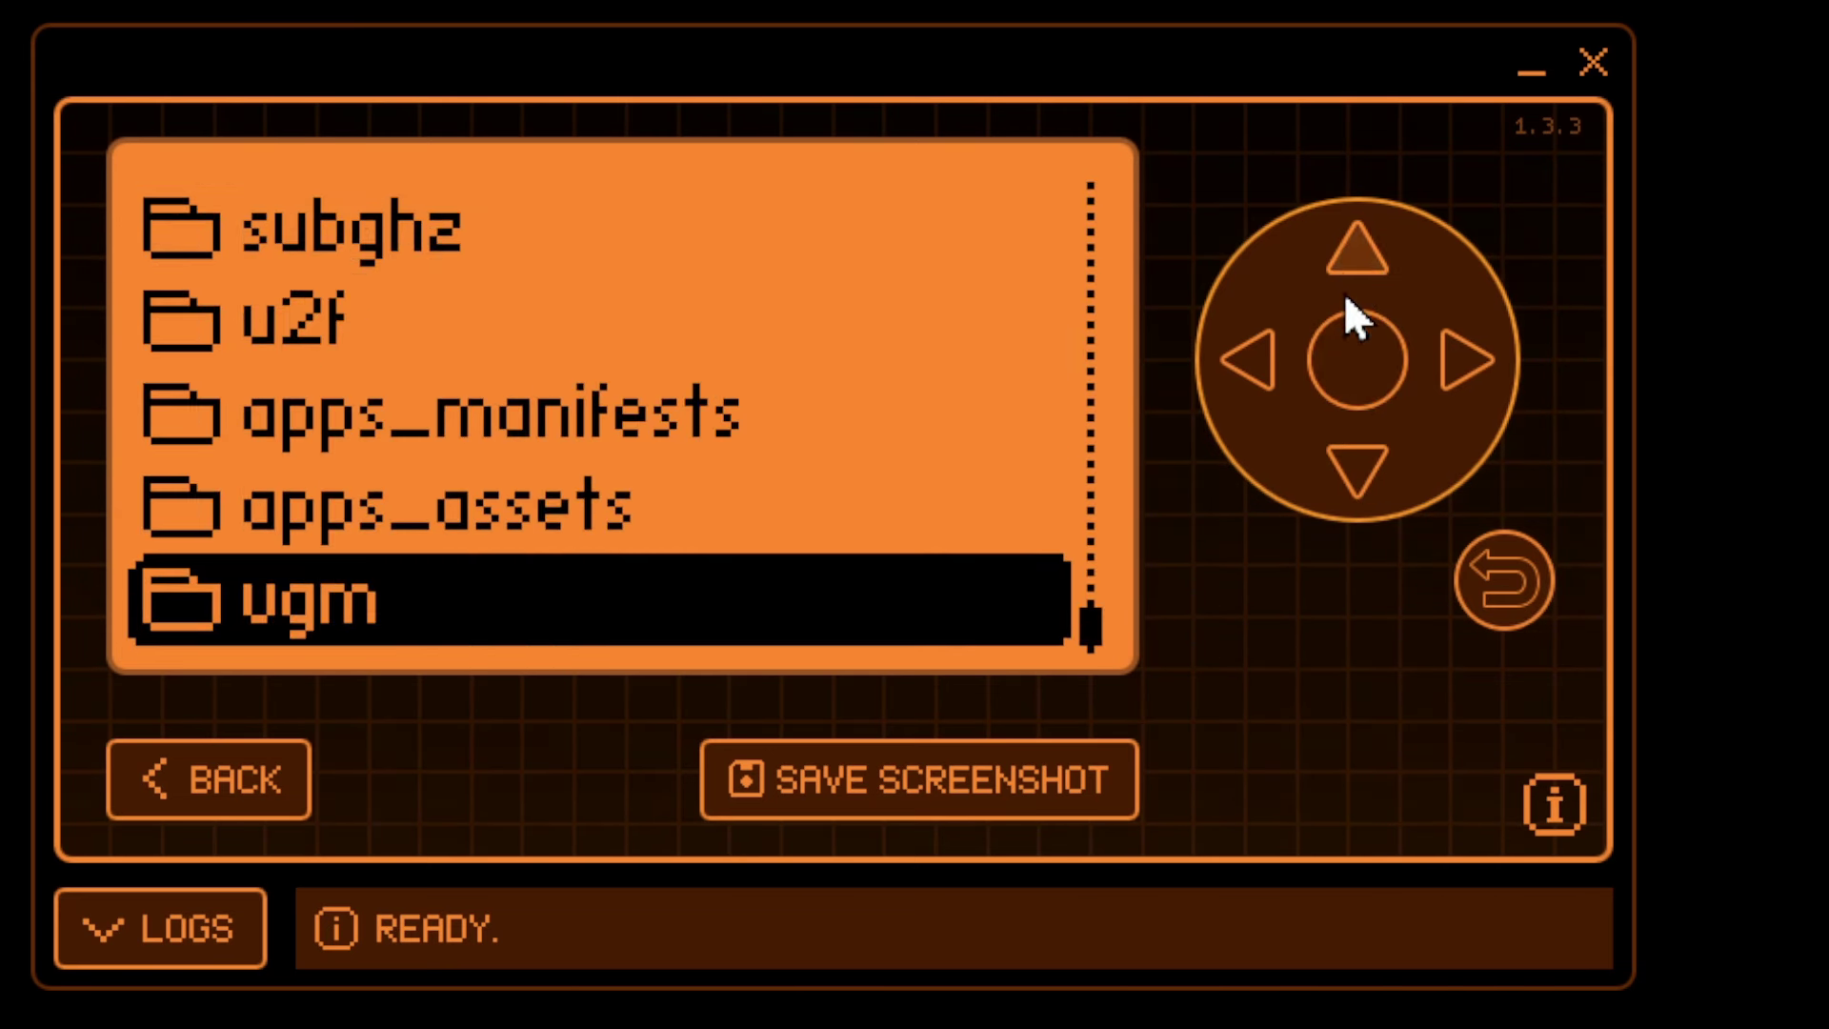
left_click(1359, 354)
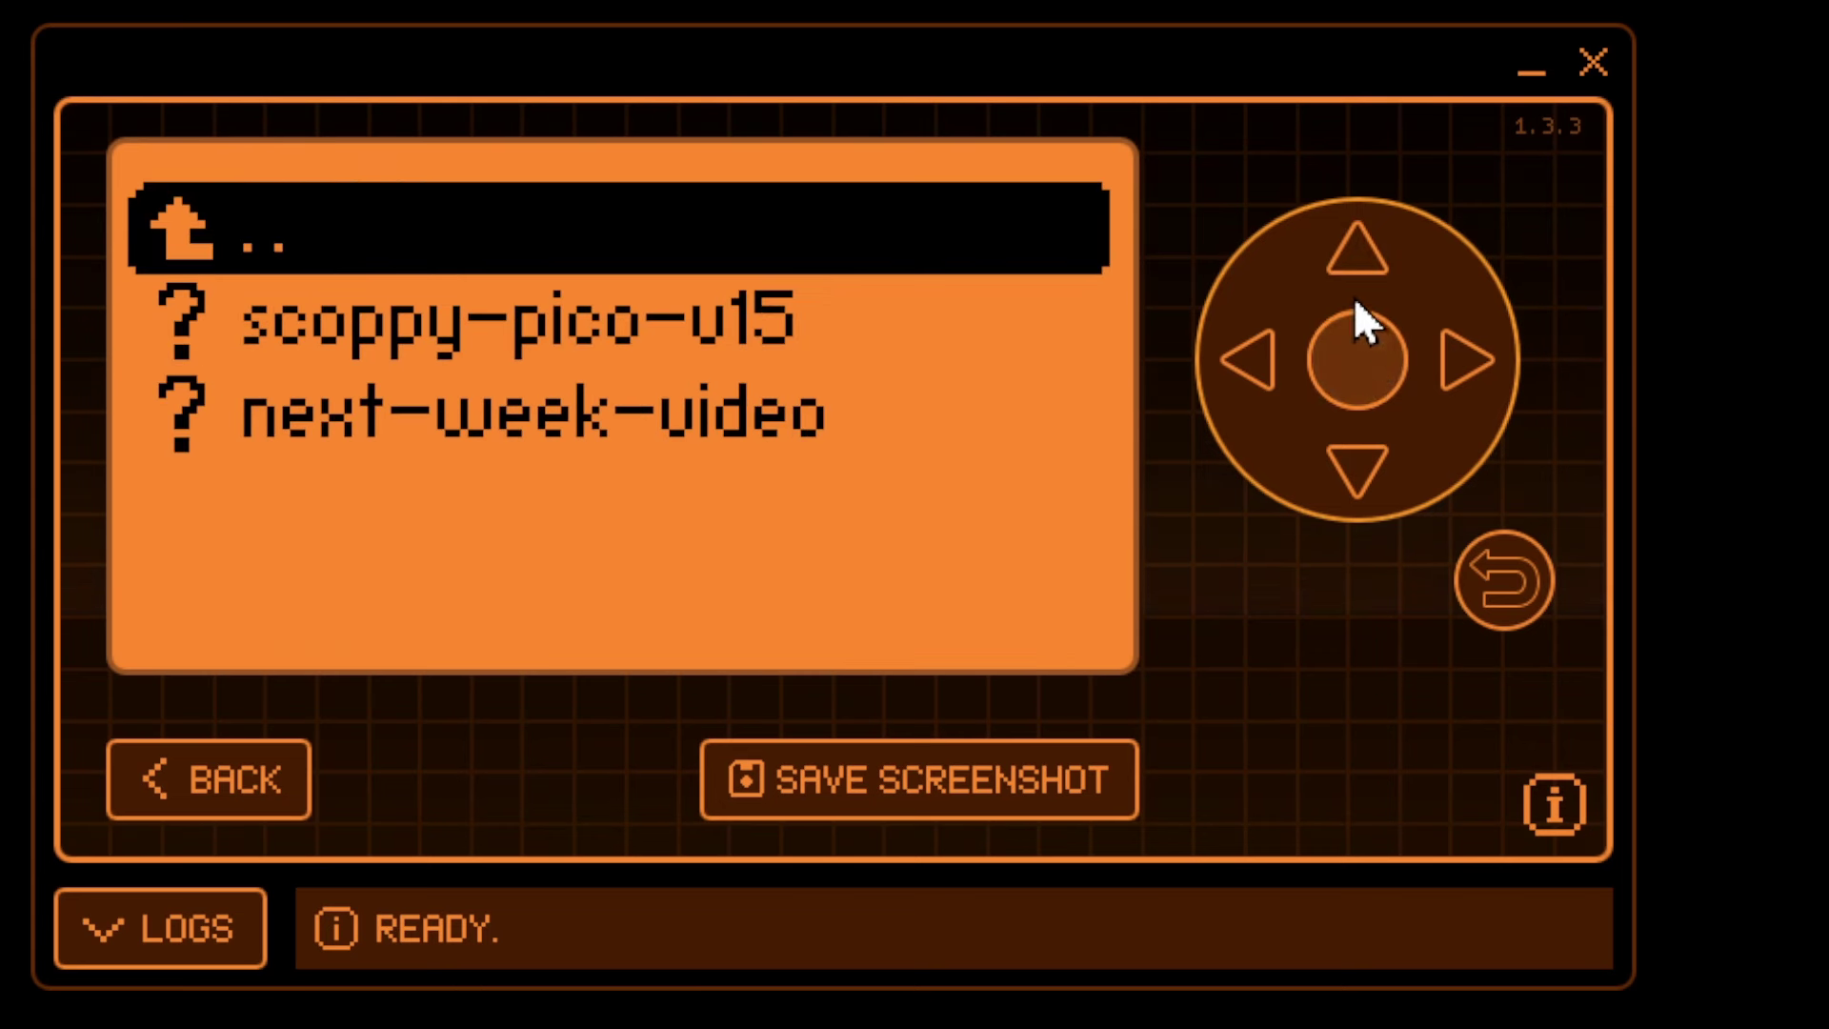
left_click(1353, 470)
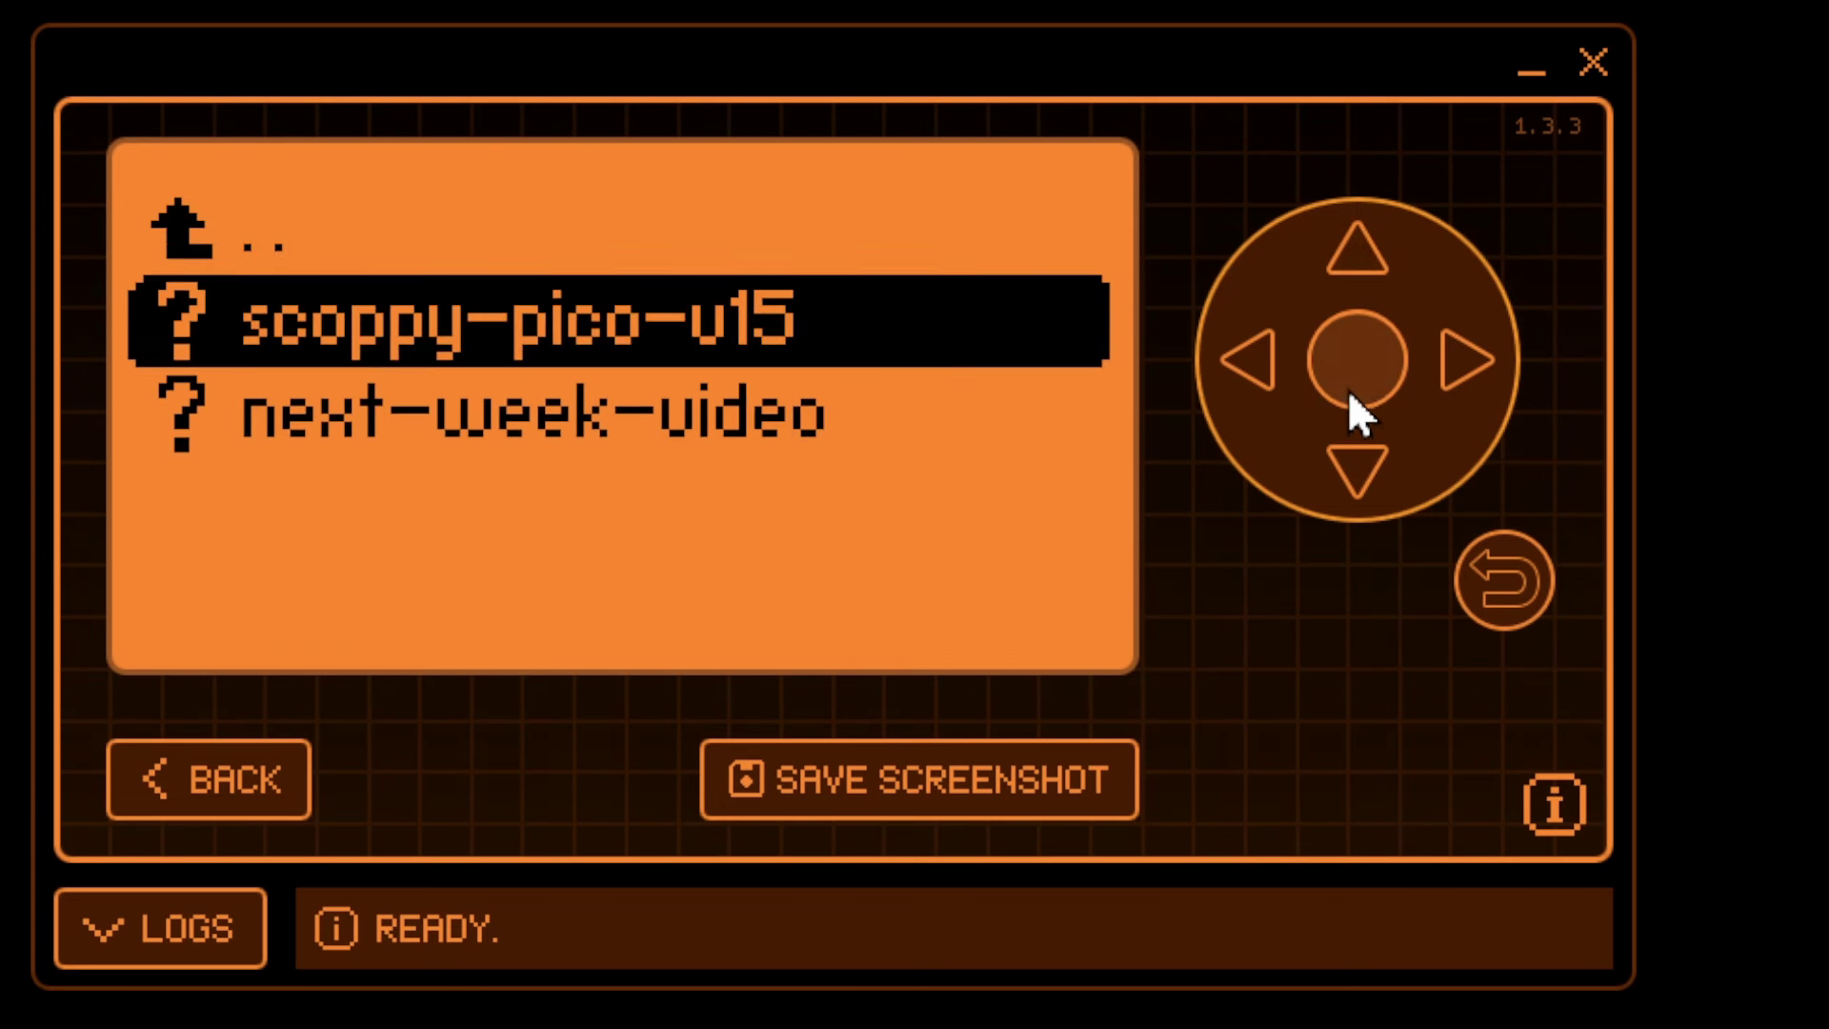
left_click(1354, 391)
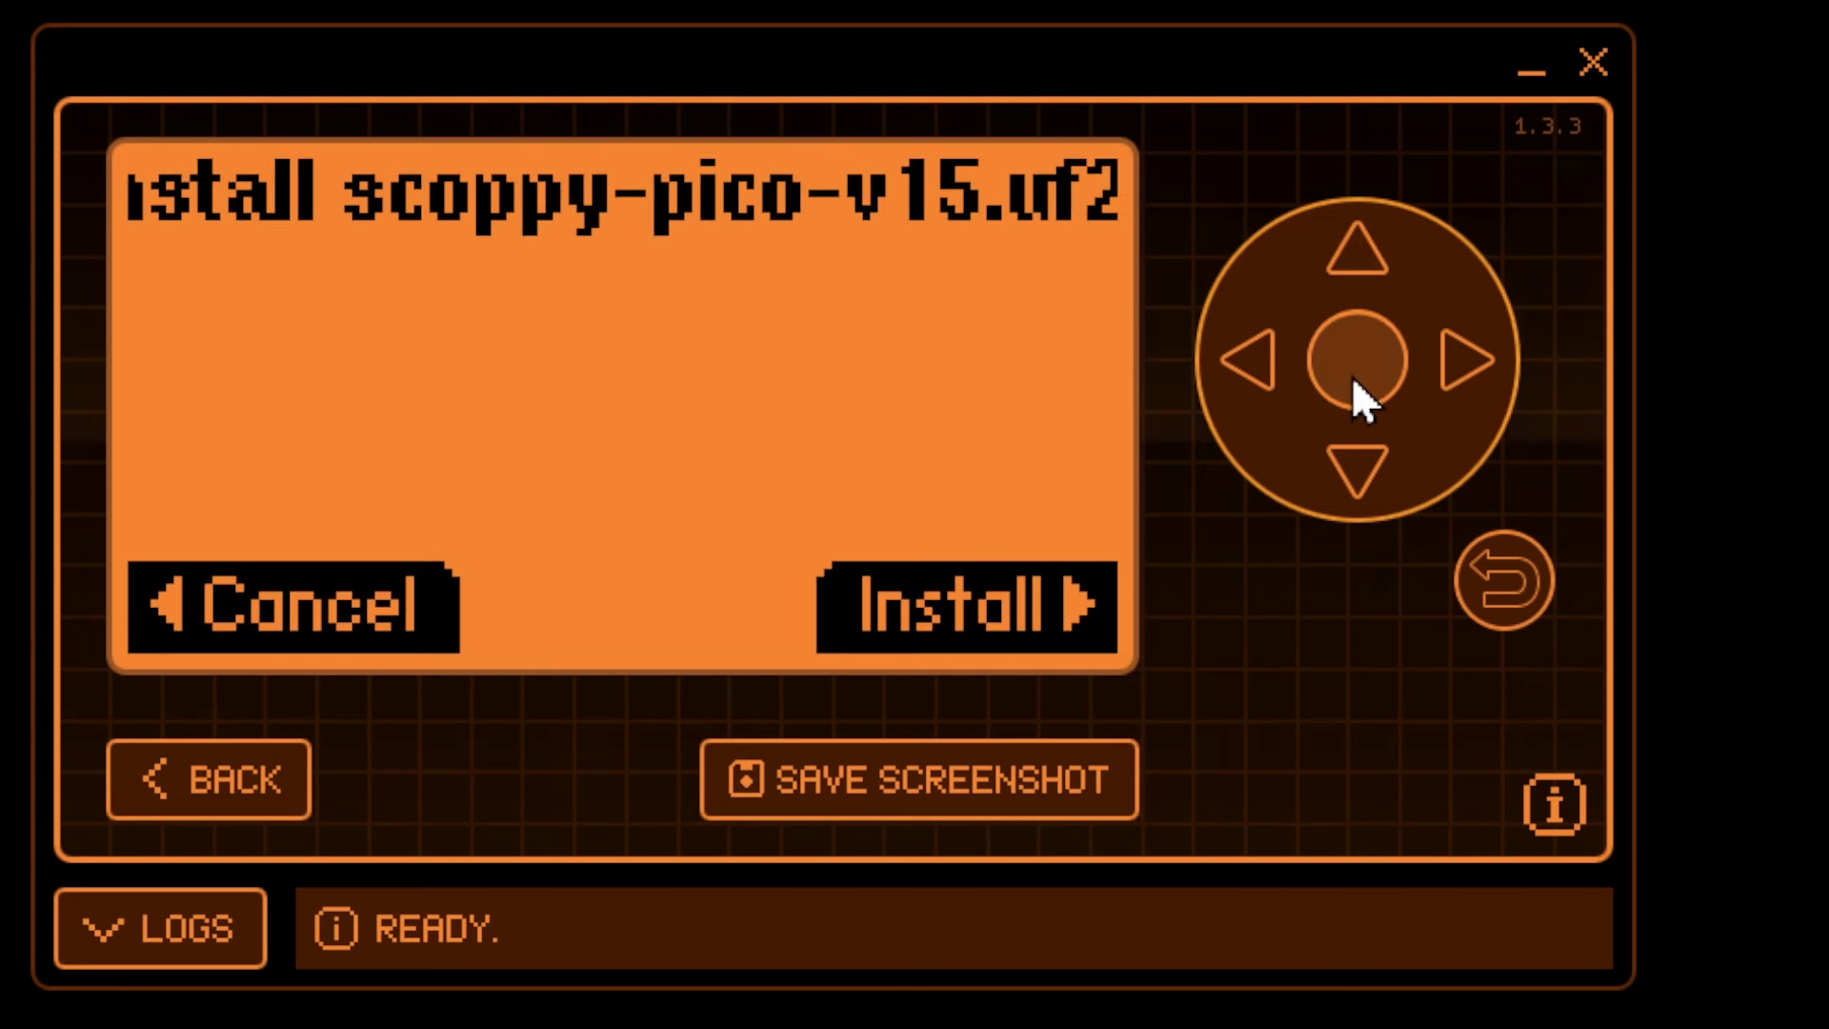
left_click(1467, 362)
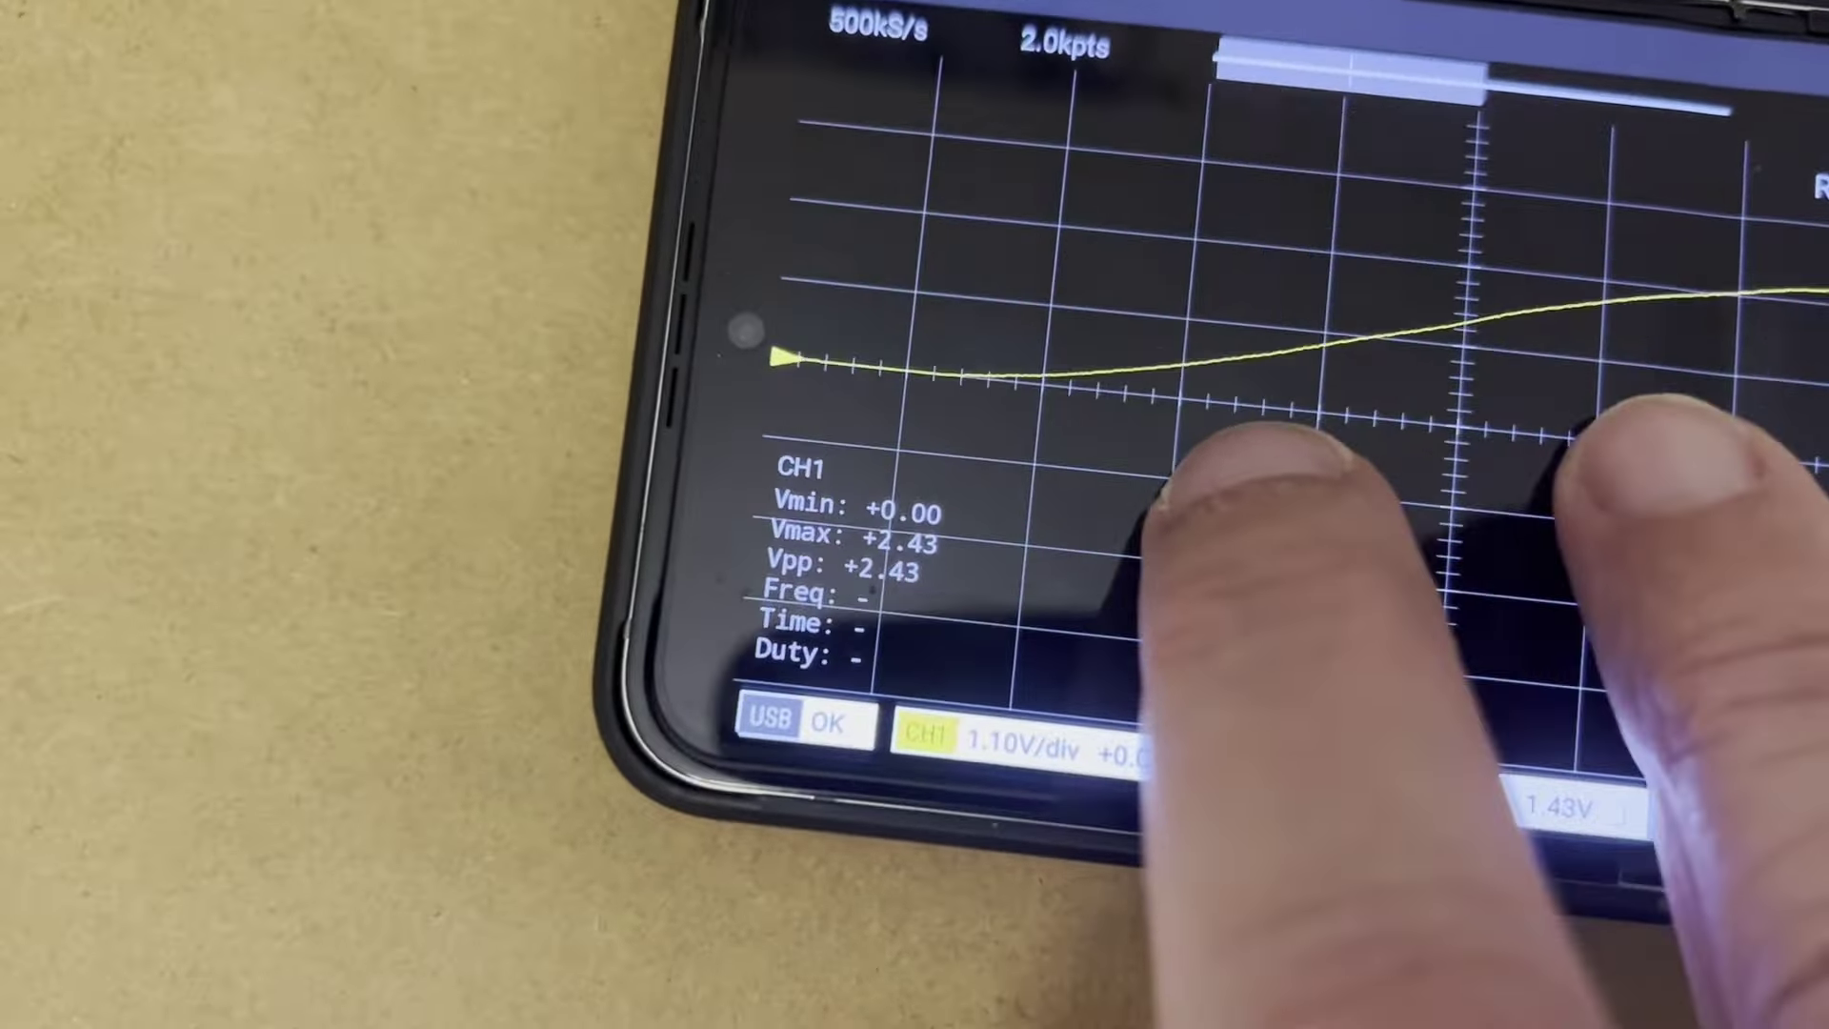
scroll(1428, 457, "down", 5)
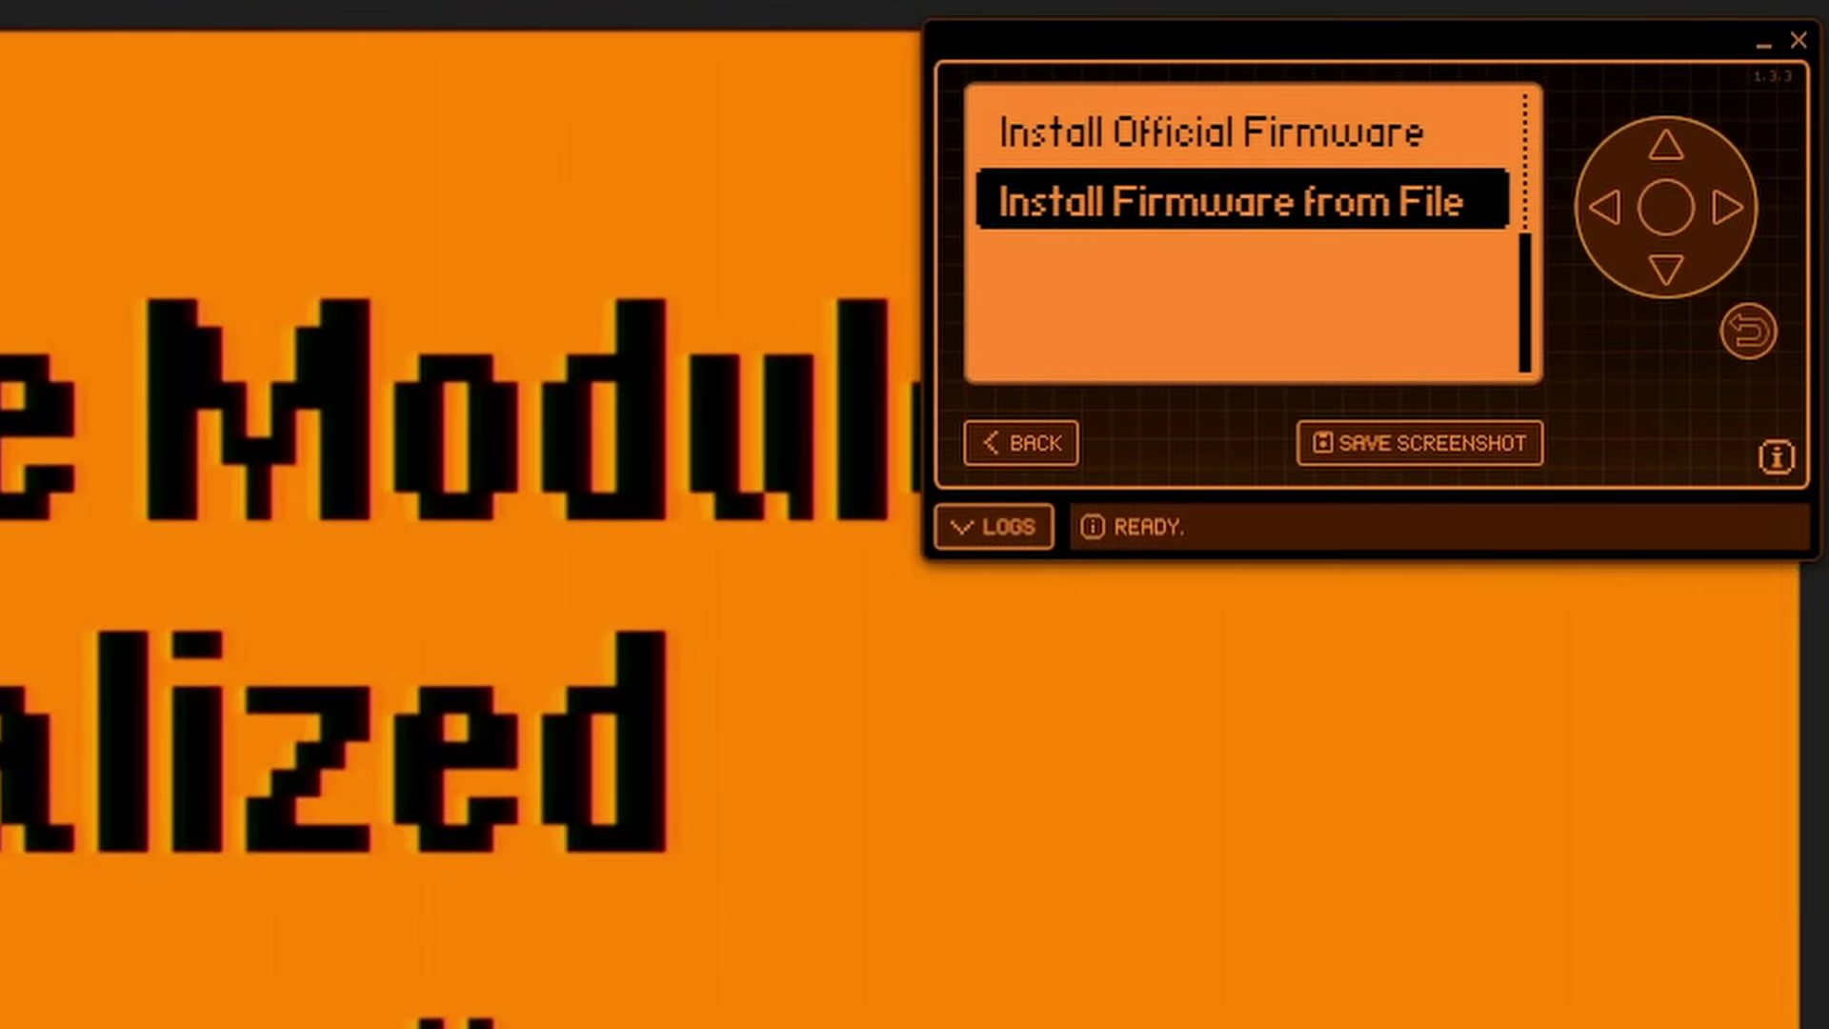
Step: Install the next-week-video.uf2 firmware from the vgm folder onto the Video Game Module and close the update confirmation
key("Return")
key("Up")
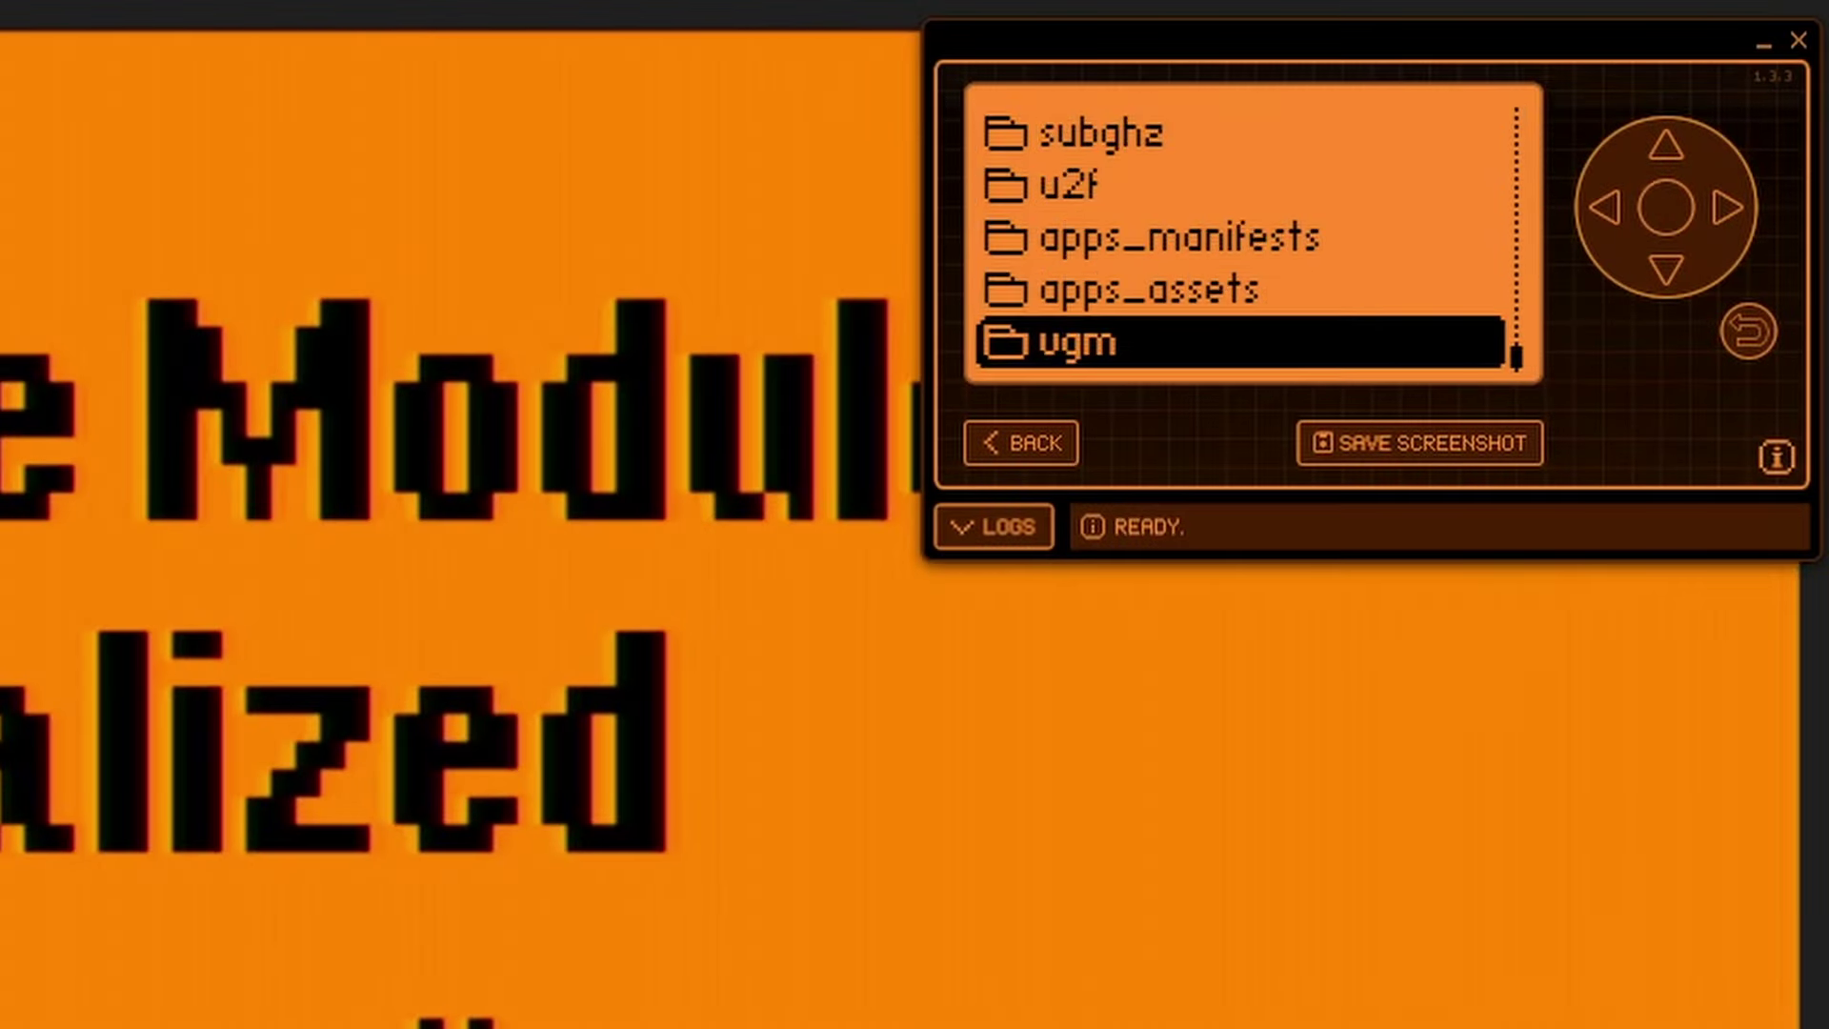
key("Return")
key("Down")
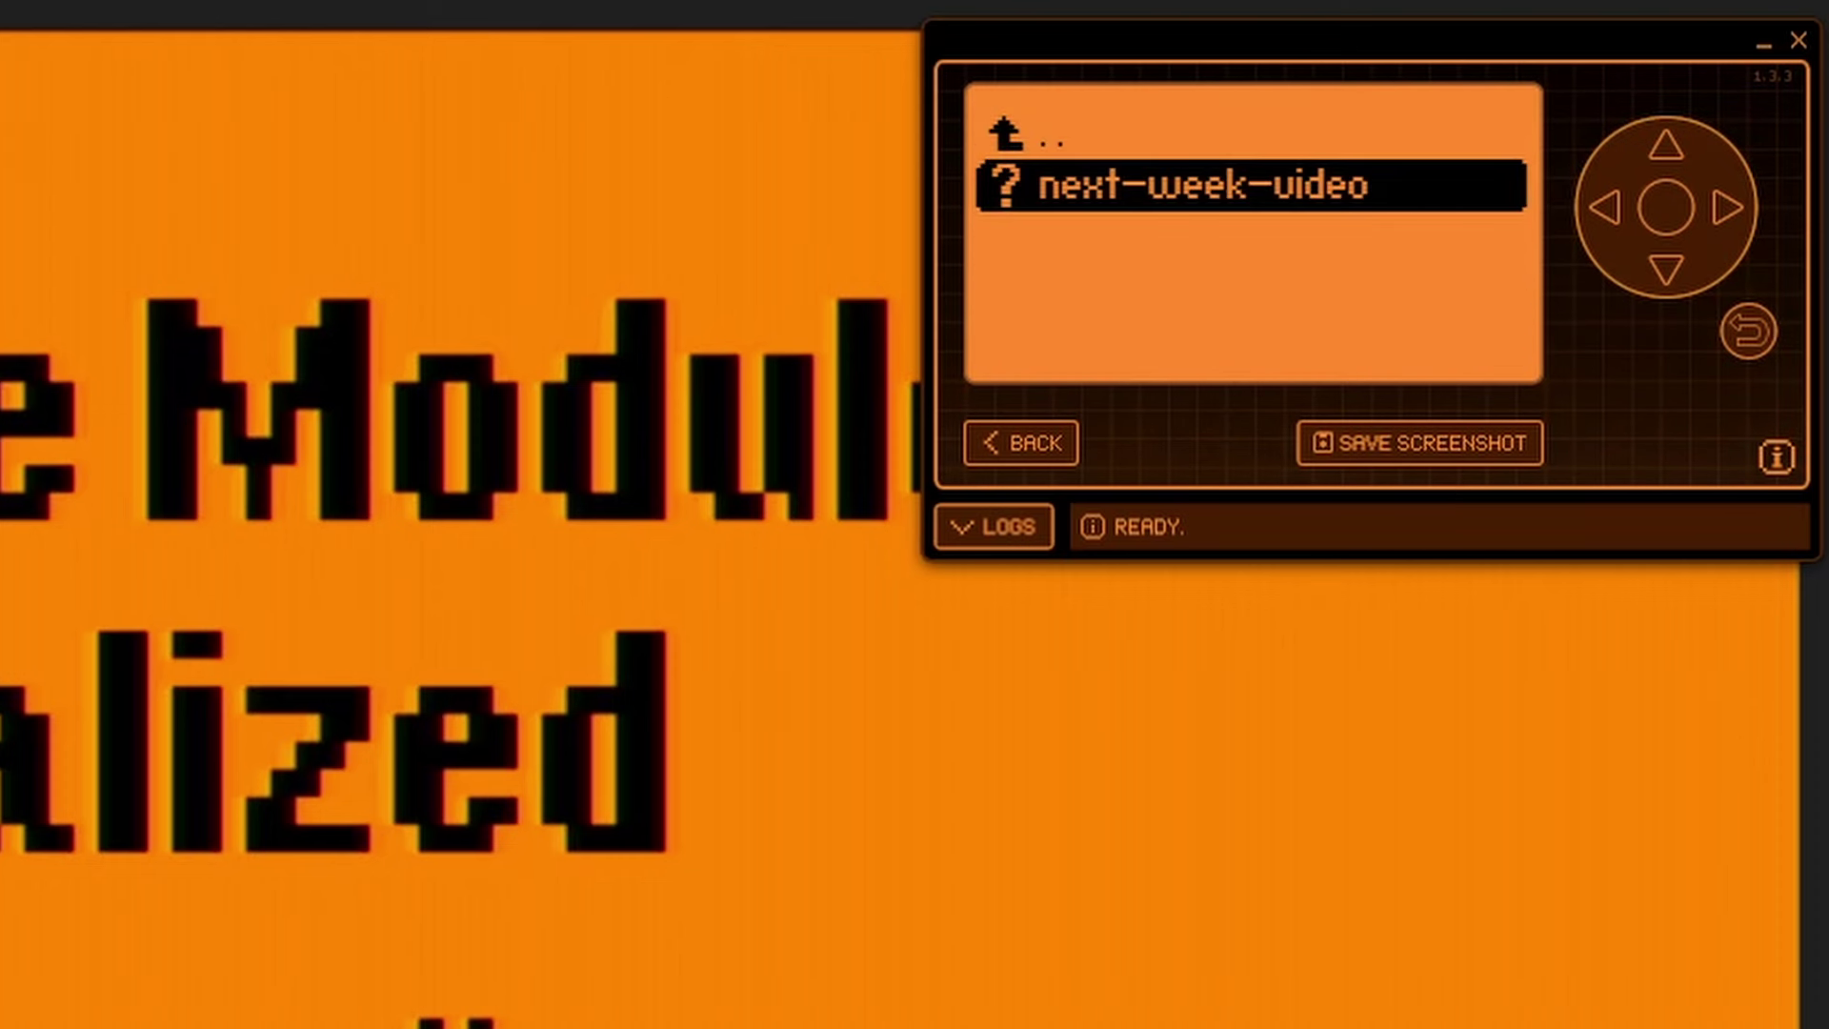
key("Return")
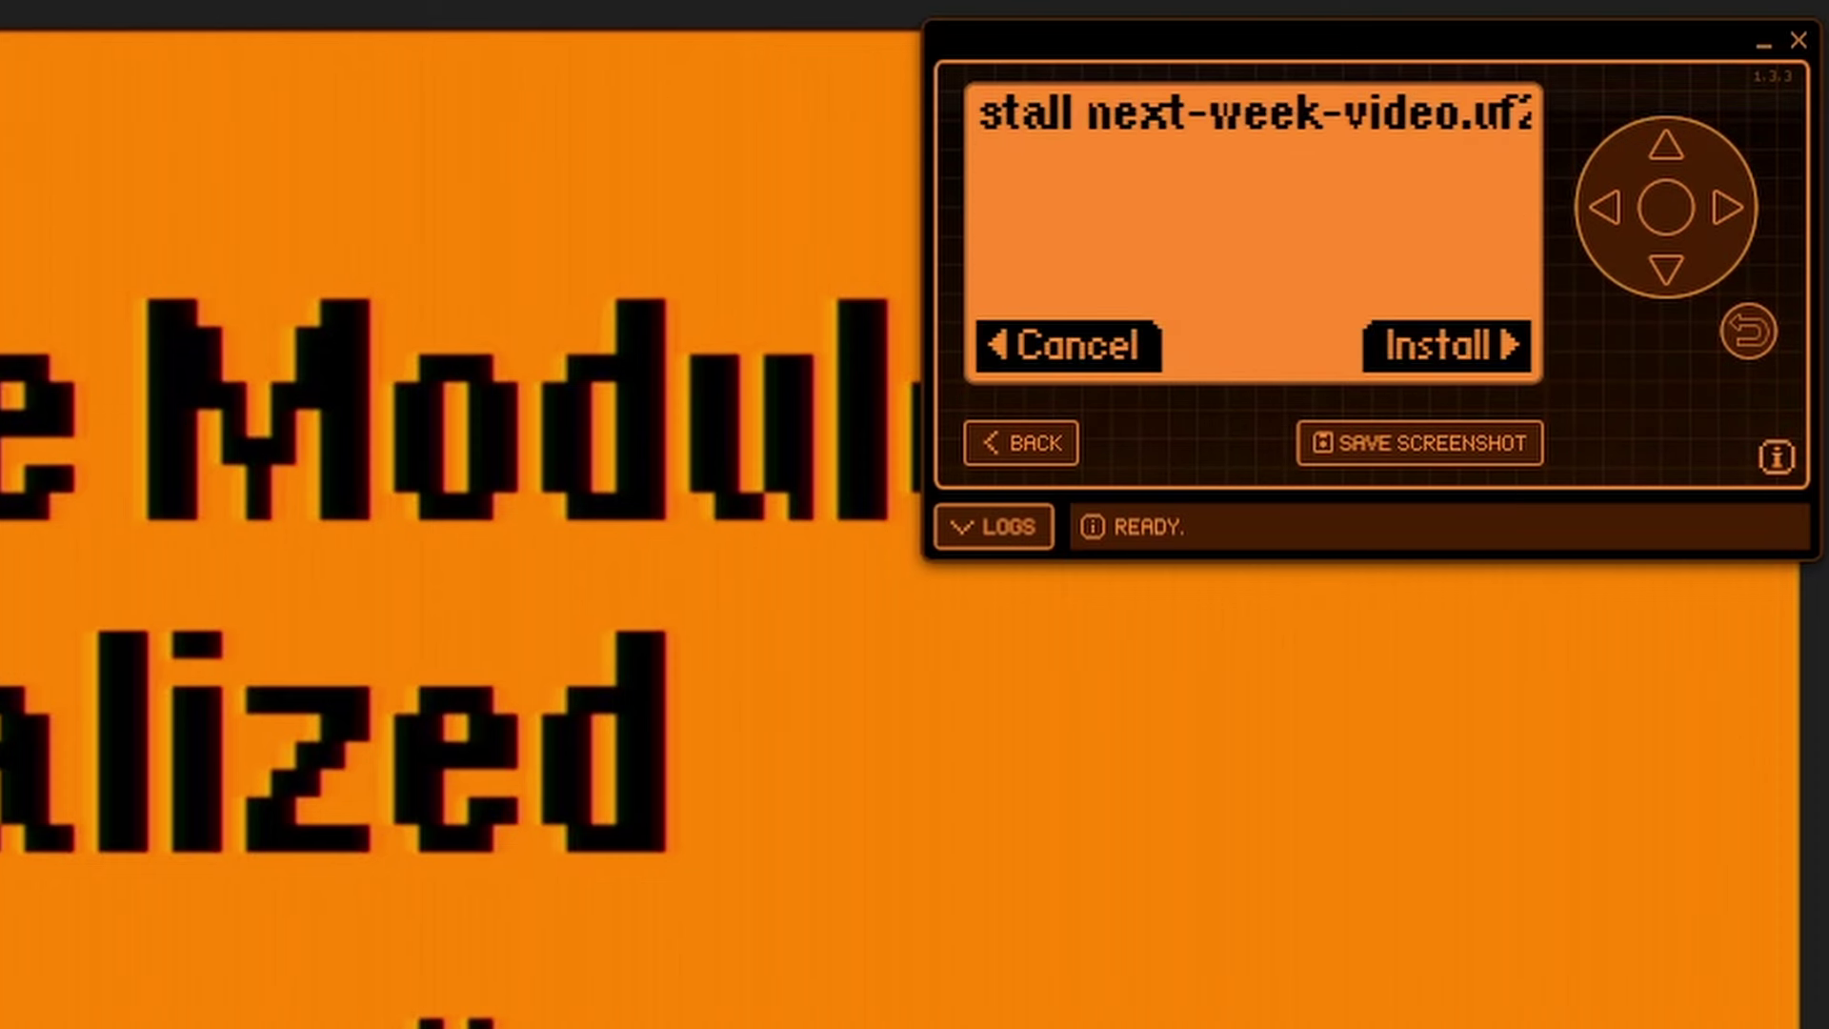
key("Right")
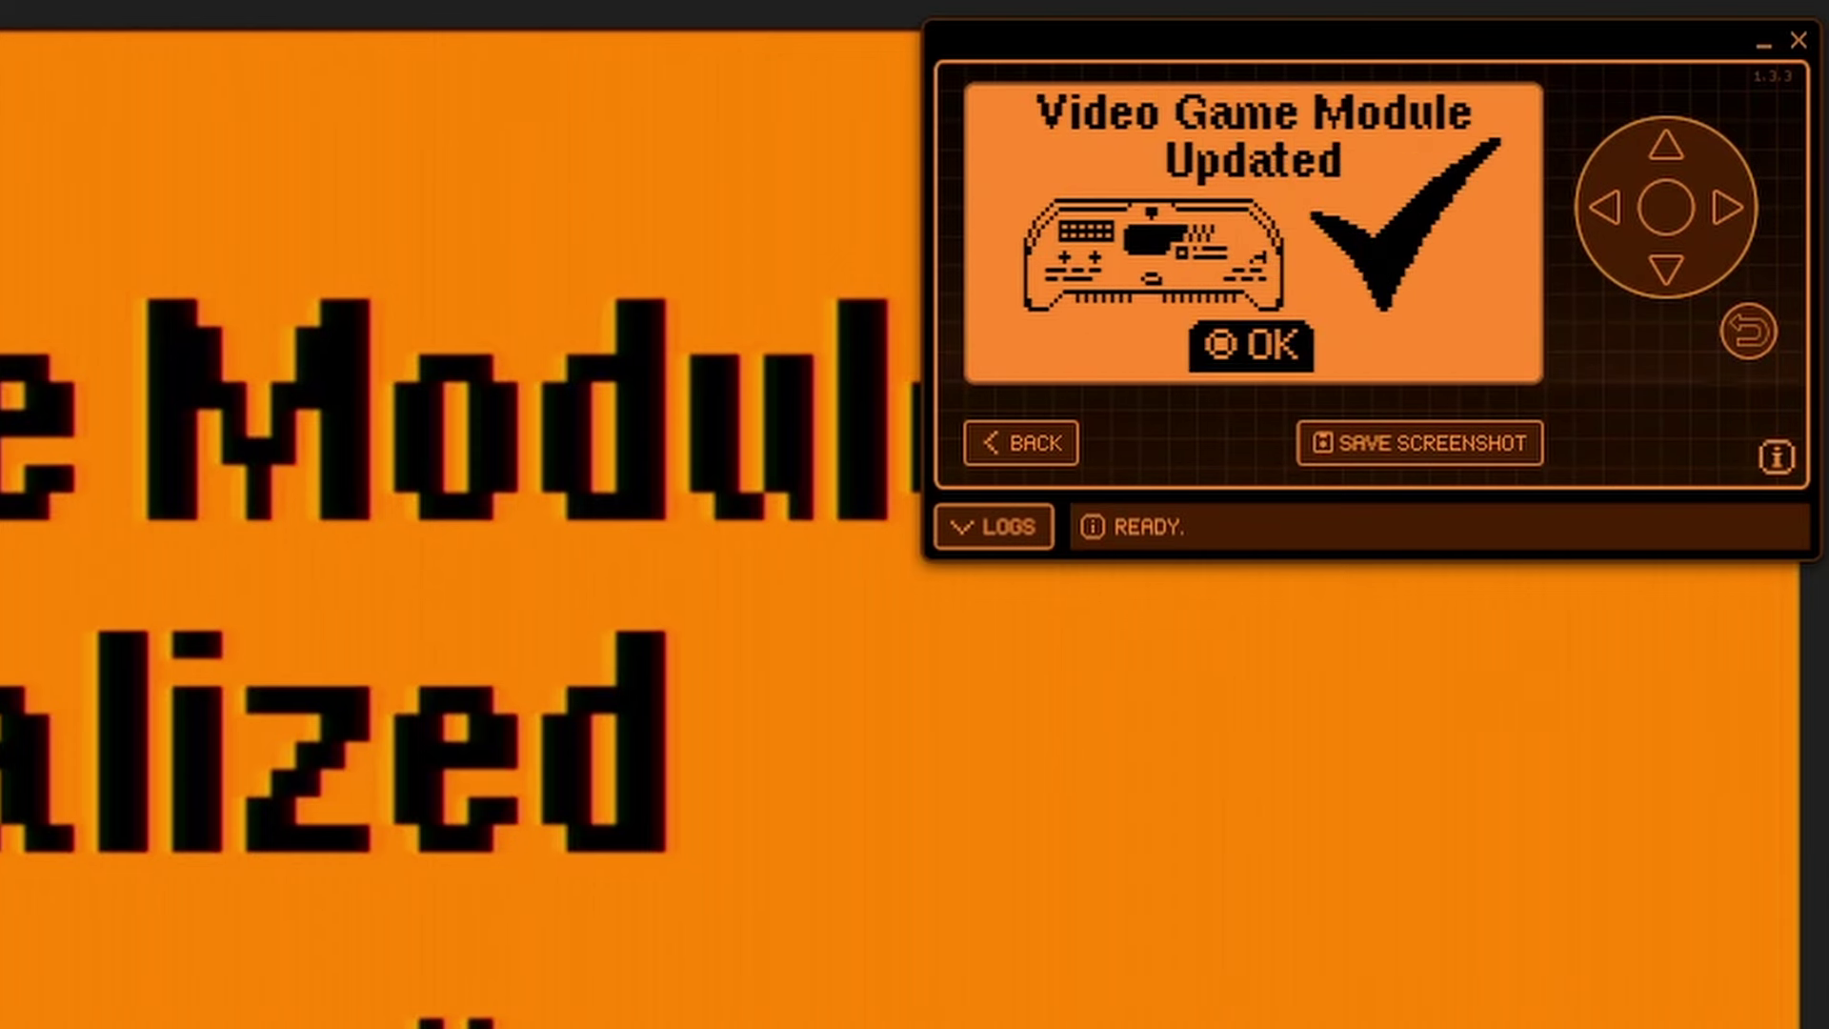
key("Return")
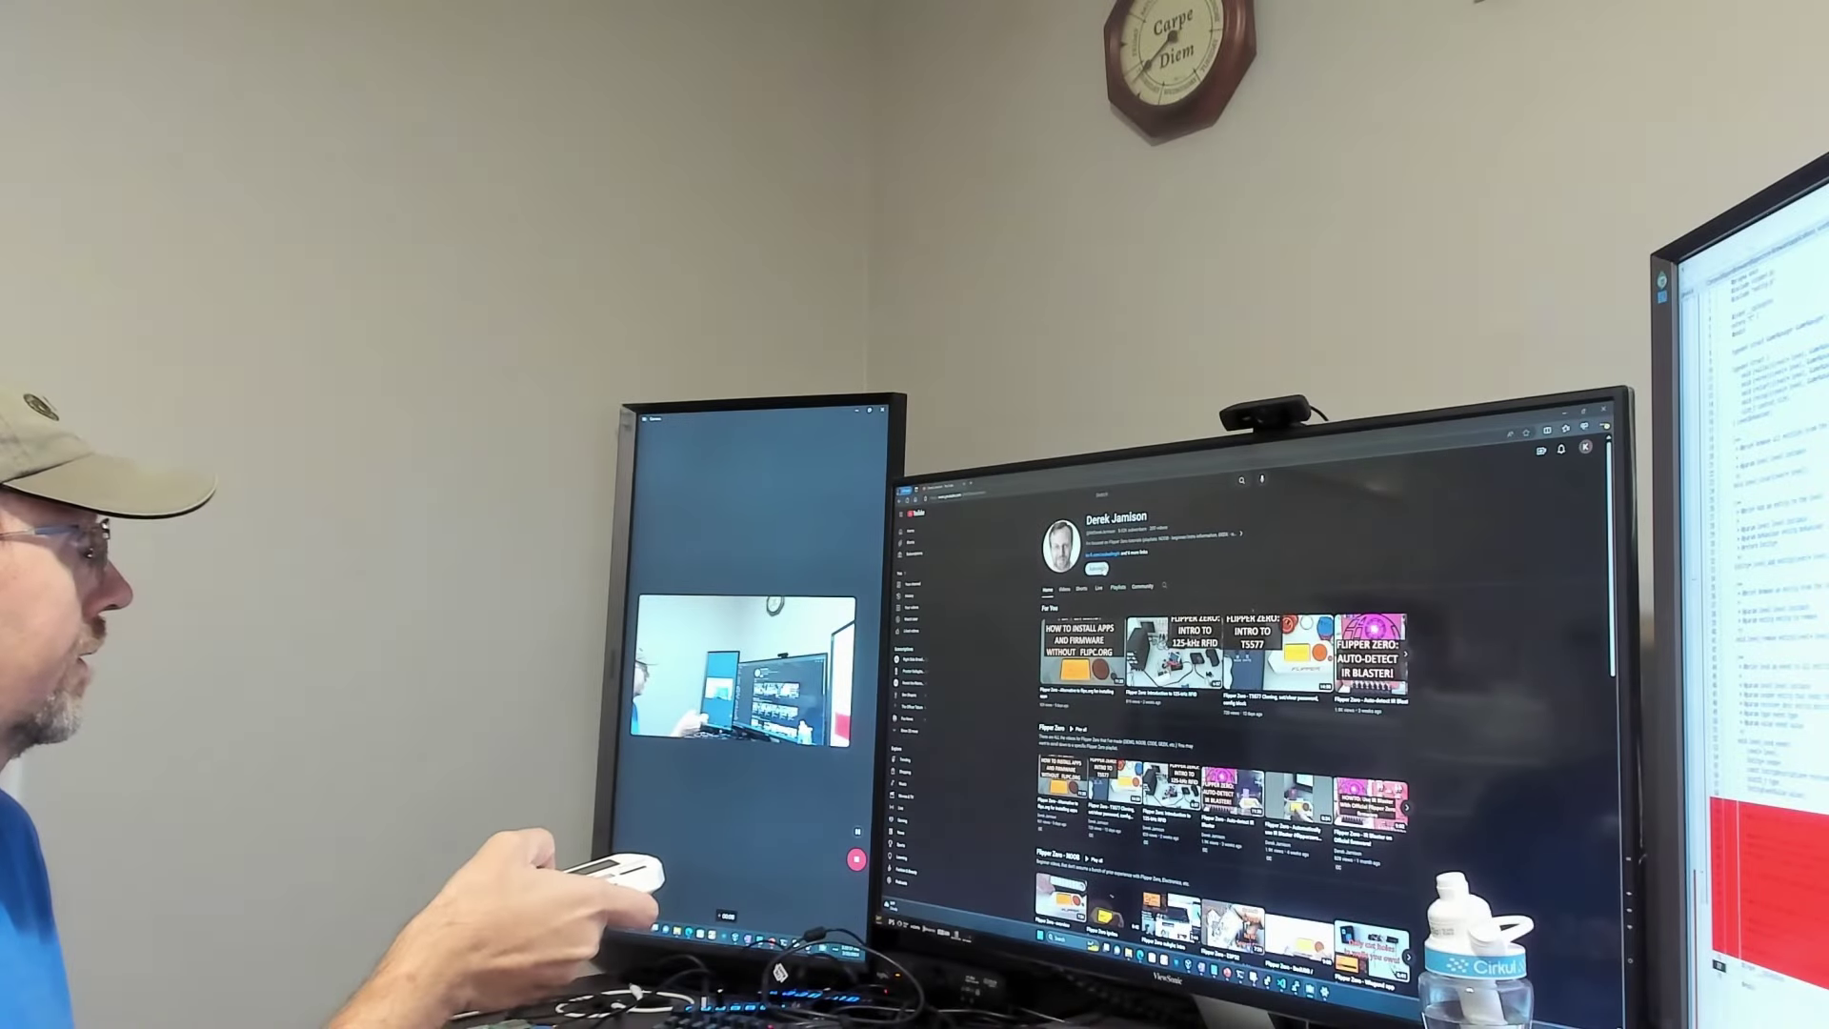
Step: Subscribe to the YouTube channel open in the browser
left_click(1109, 570)
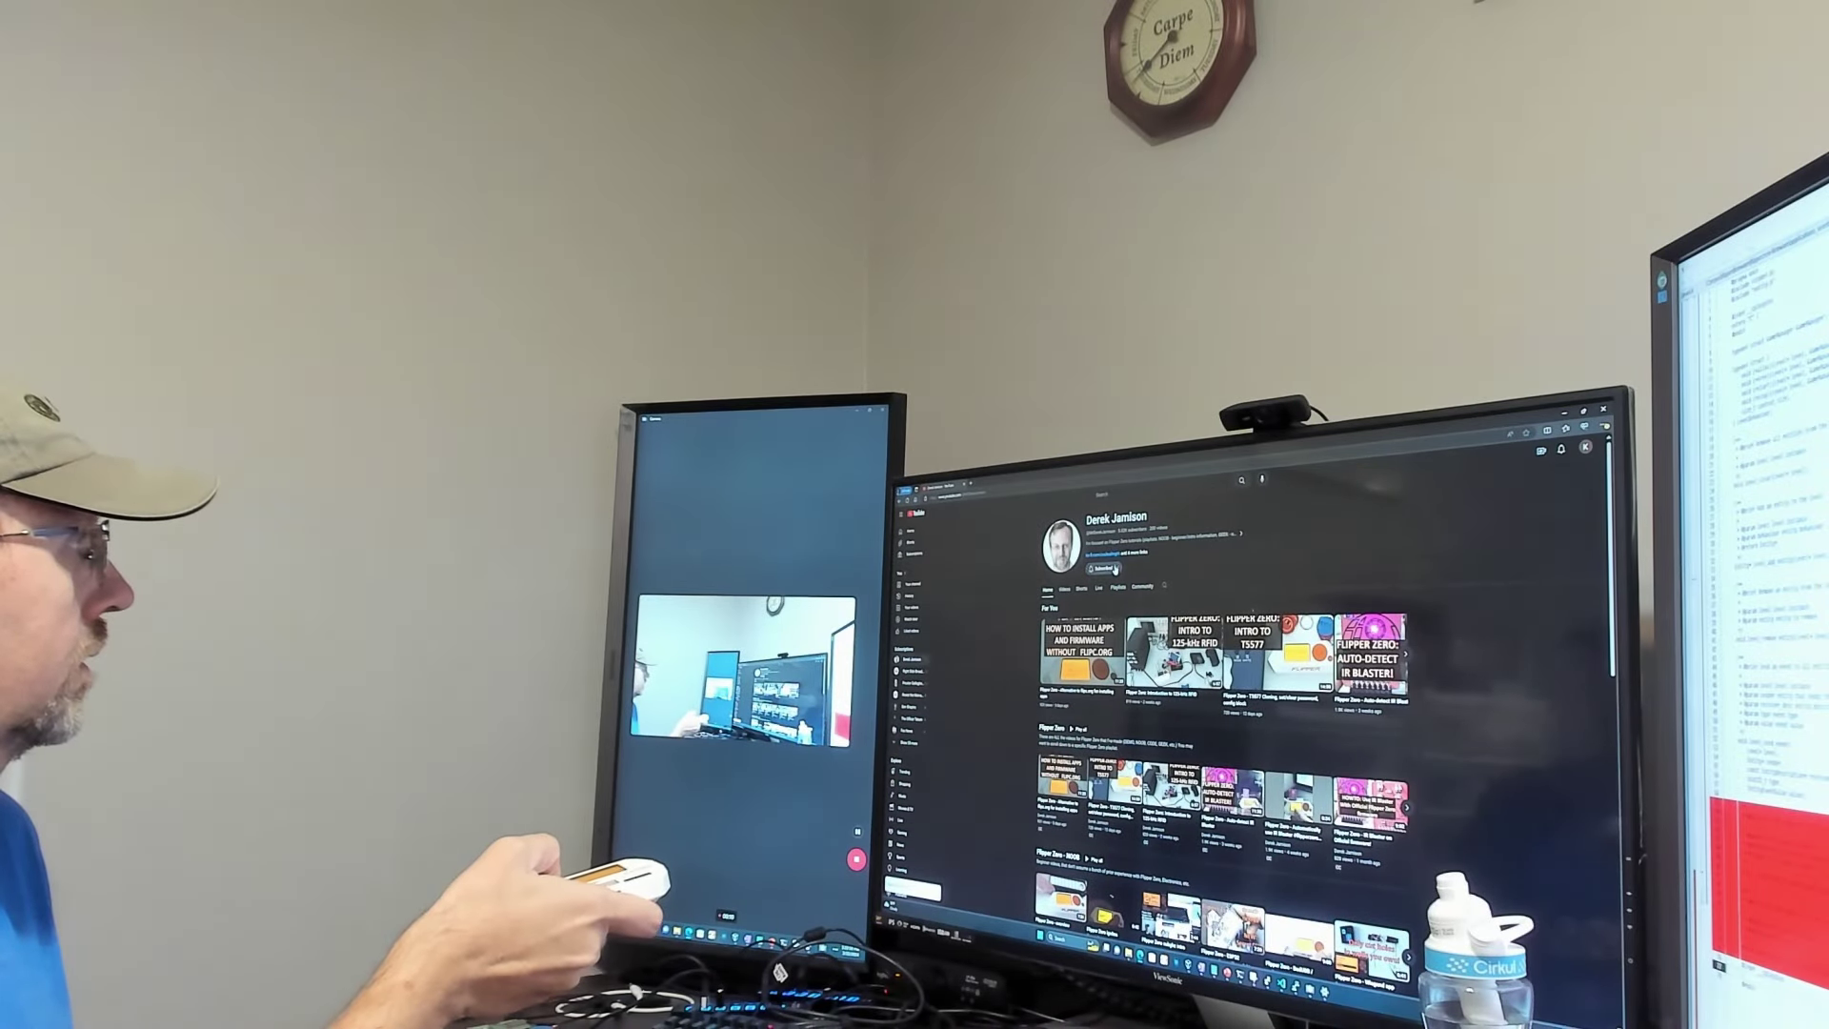